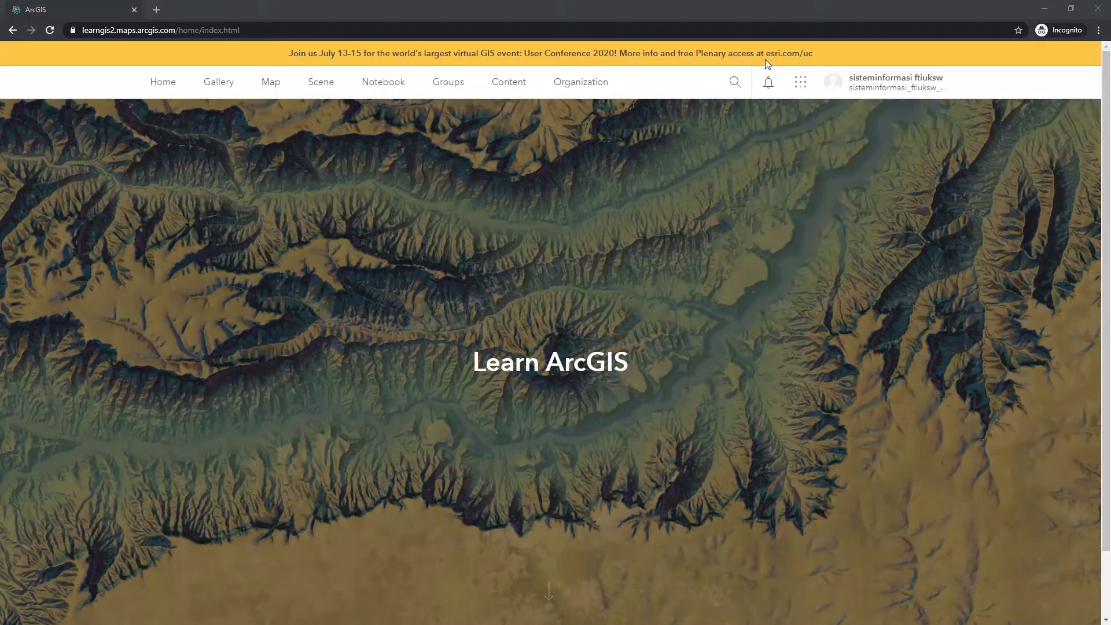
Step: Look over the Learn ArcGIS organization's home page and highlight the learngis2 part of its web address
scroll(585, 288, down, 3)
scroll(672, 309, up, 3)
click(110, 31)
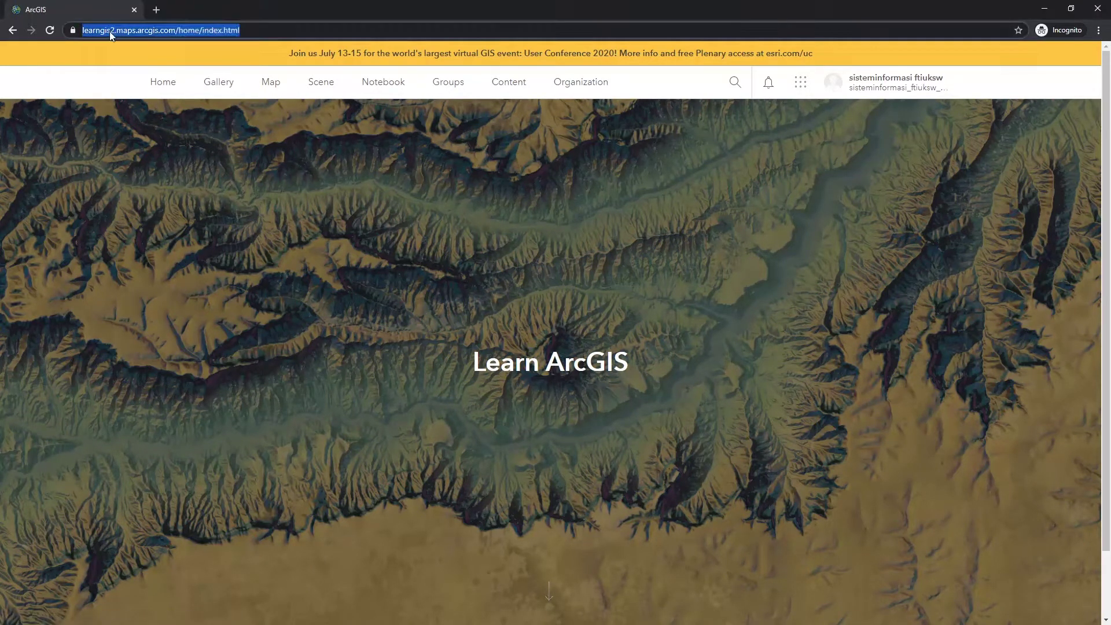
click(109, 30)
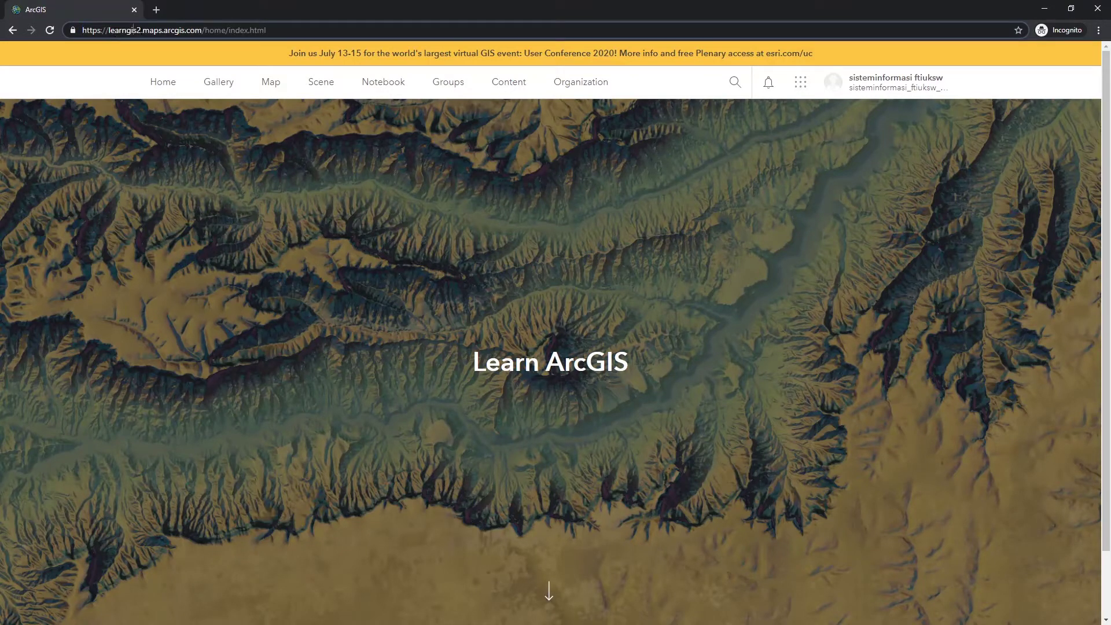
drag(141, 30, 109, 30)
click(473, 176)
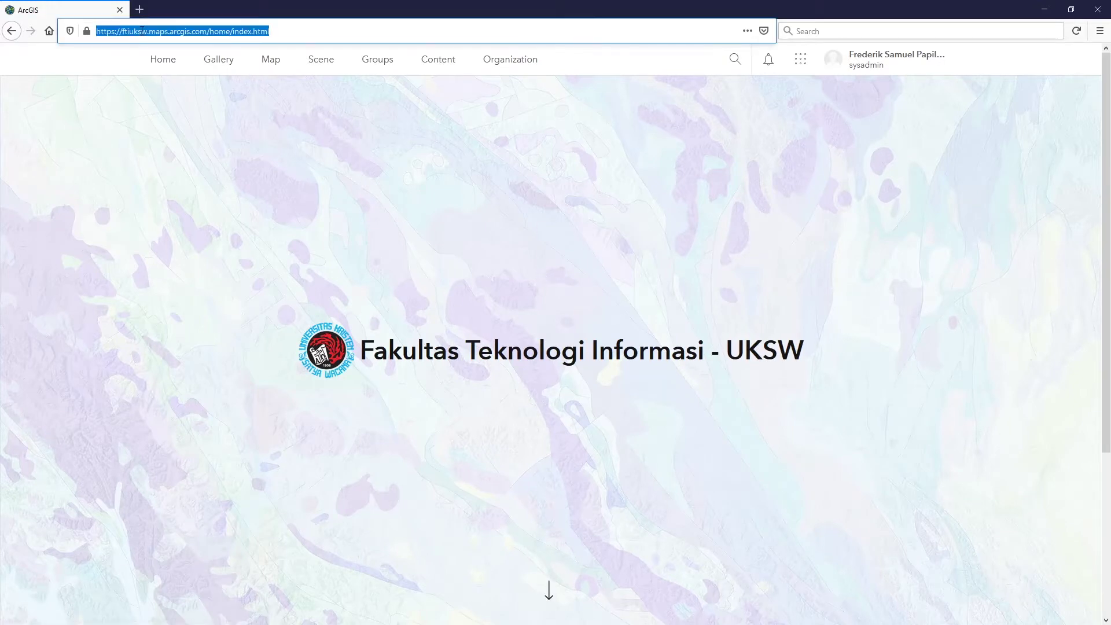
Step: In the Firefox window, examine the ftiuksw part of the Fakultas Teknologi Informasi - UKSW organization's web address
double_click(142, 31)
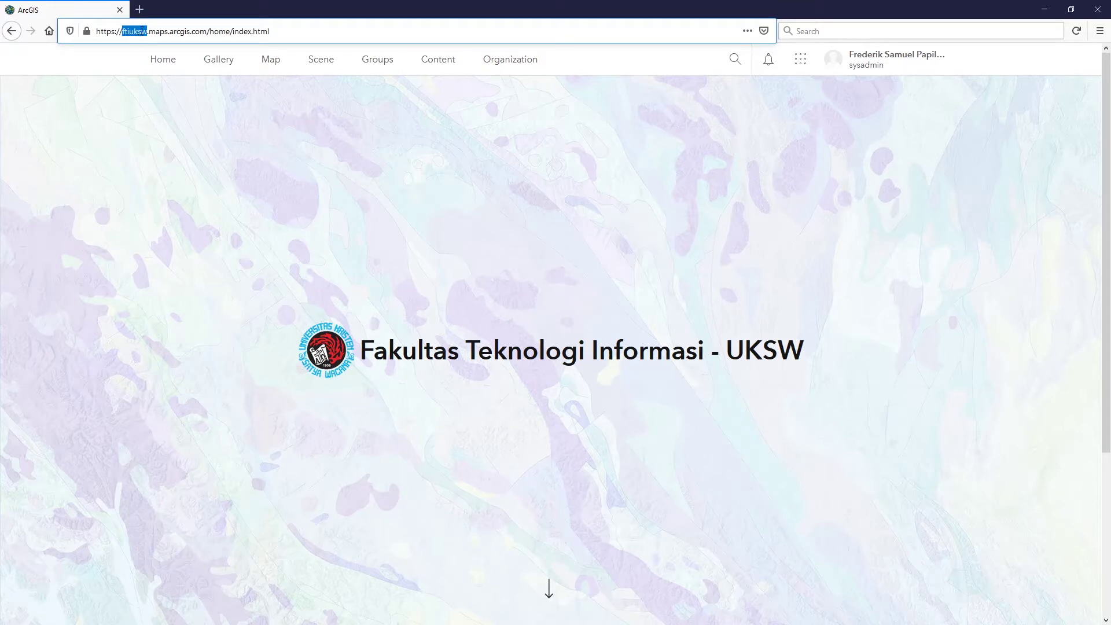
click(206, 198)
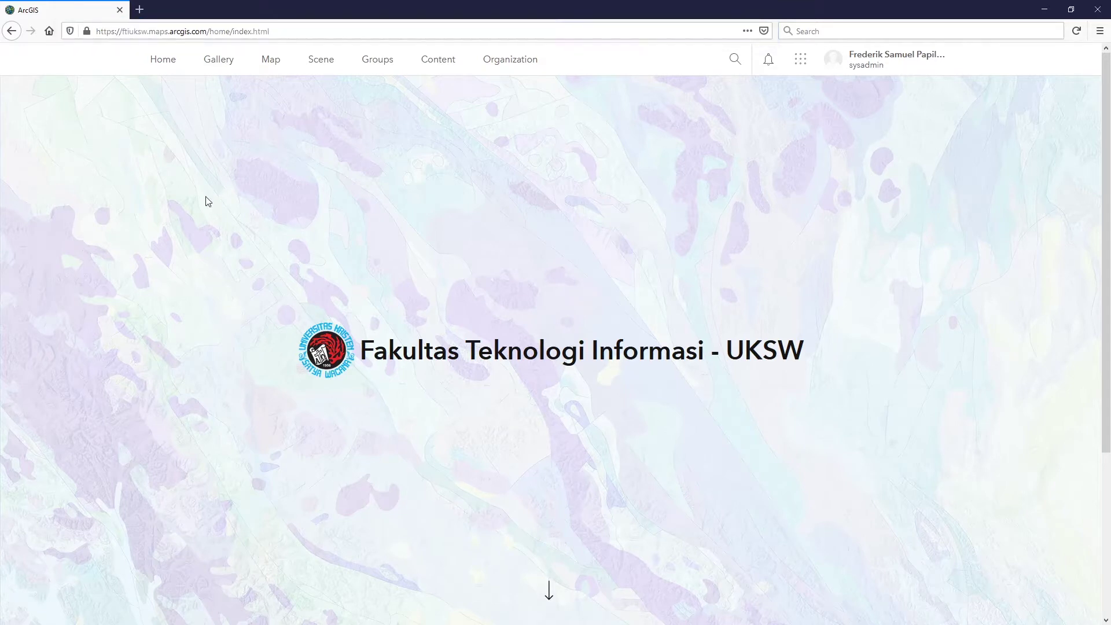
double_click(139, 33)
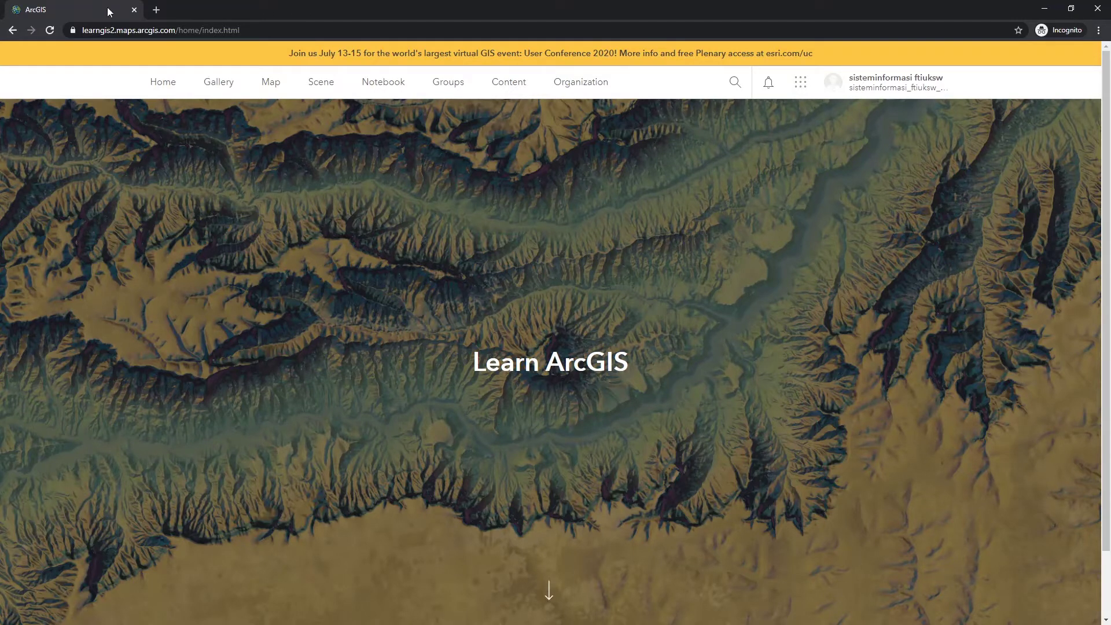
Step: Back in the Chrome window, highlight the learngis2 subdomain and look through the Learn ArcGIS home page down to the footer
double_click(99, 30)
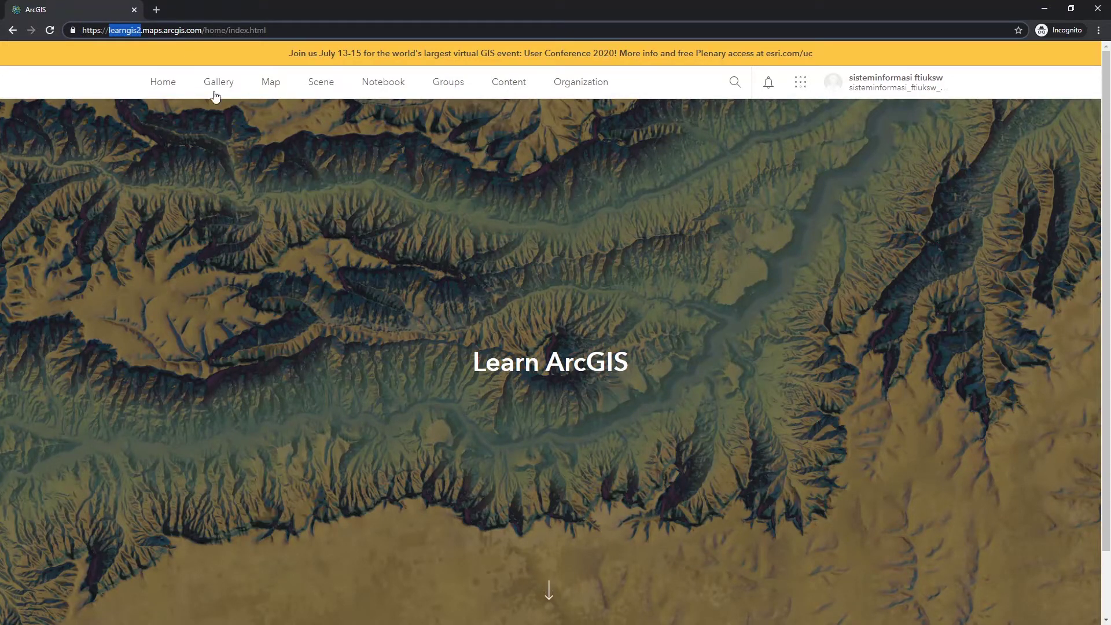
click(414, 268)
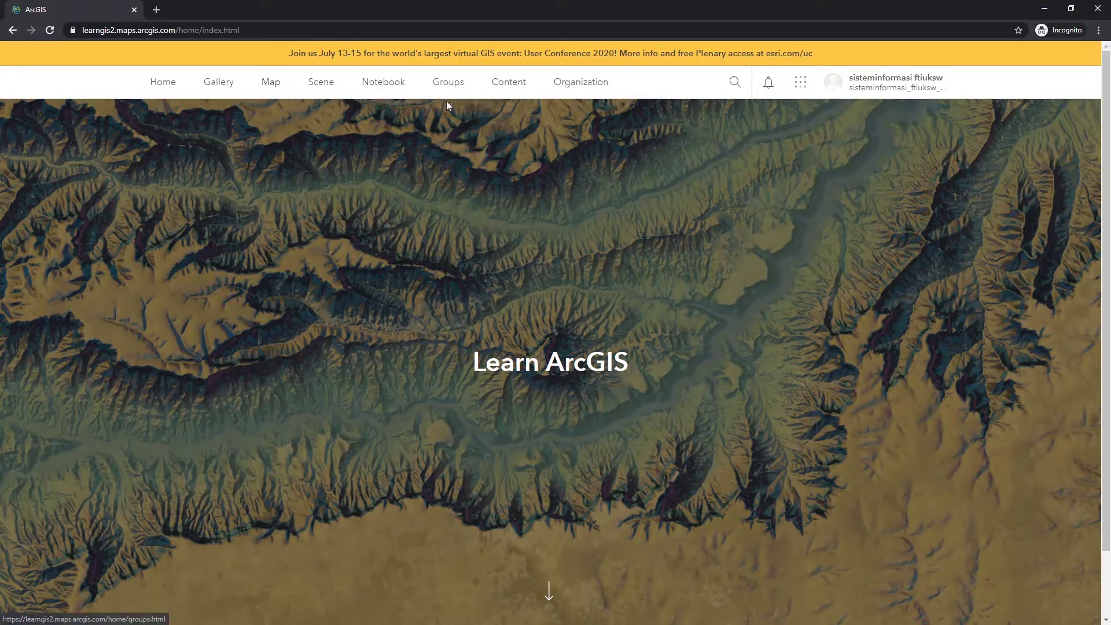
scroll(613, 362, down, 2)
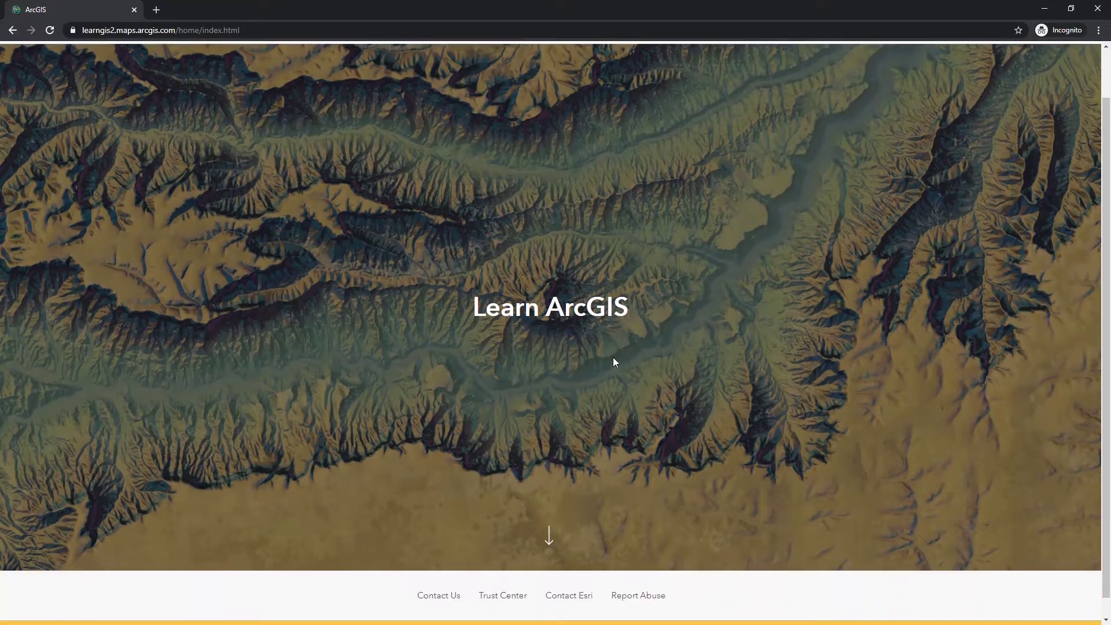
scroll(632, 367, up, 2)
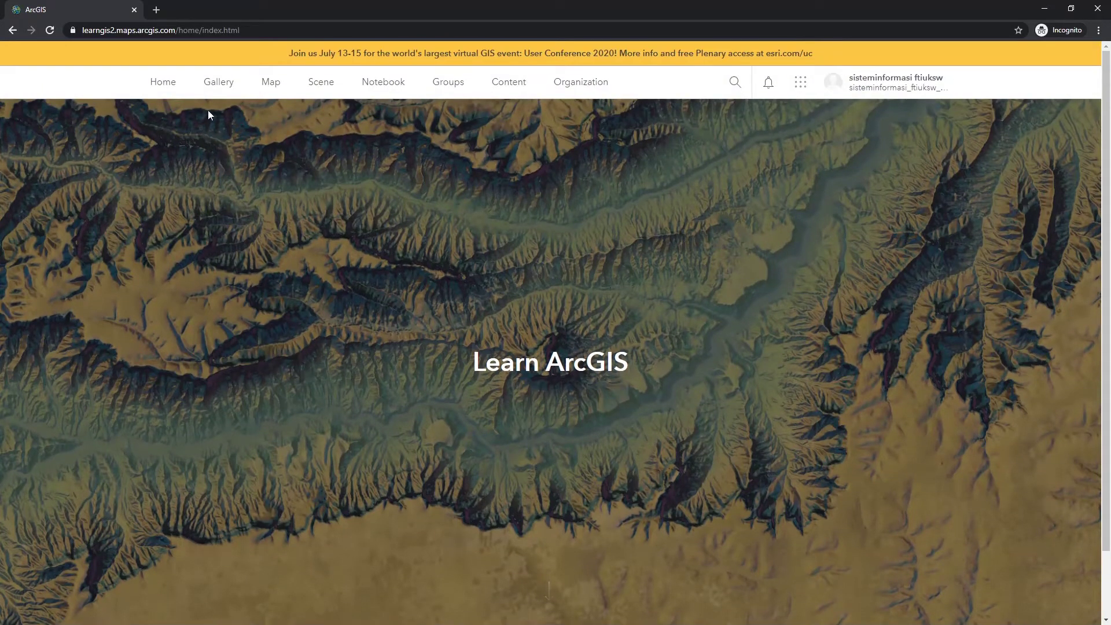
Step: Open the Learn ArcGIS organization's gallery and browse through its shared maps, layers and apps
click(216, 84)
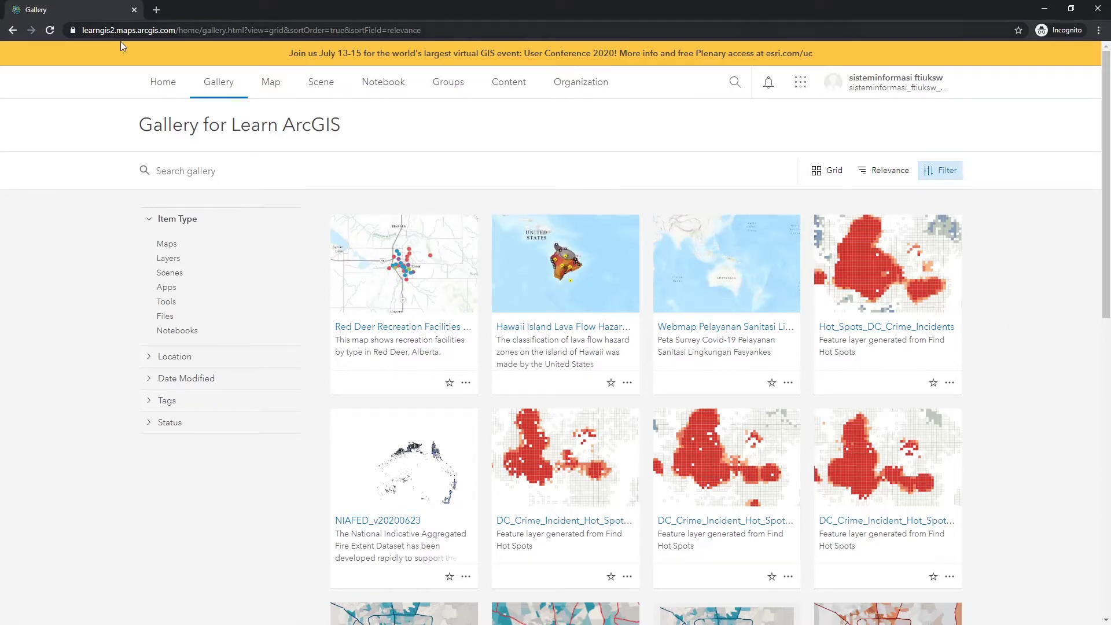
scroll(892, 367, down, 4)
scroll(893, 367, down, 7)
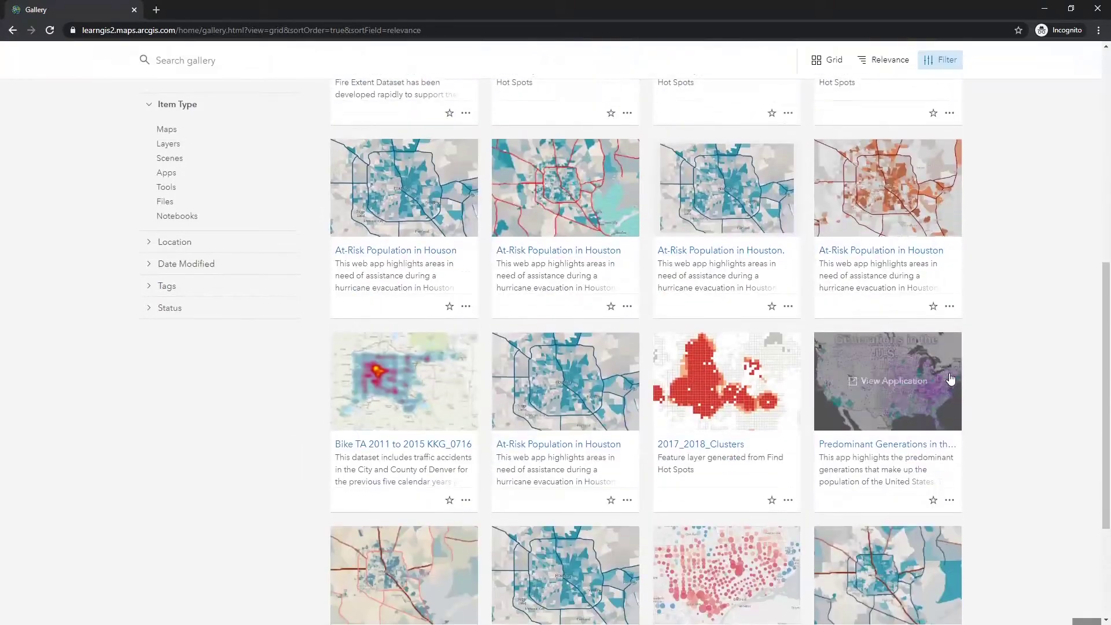
scroll(971, 400, down, 3)
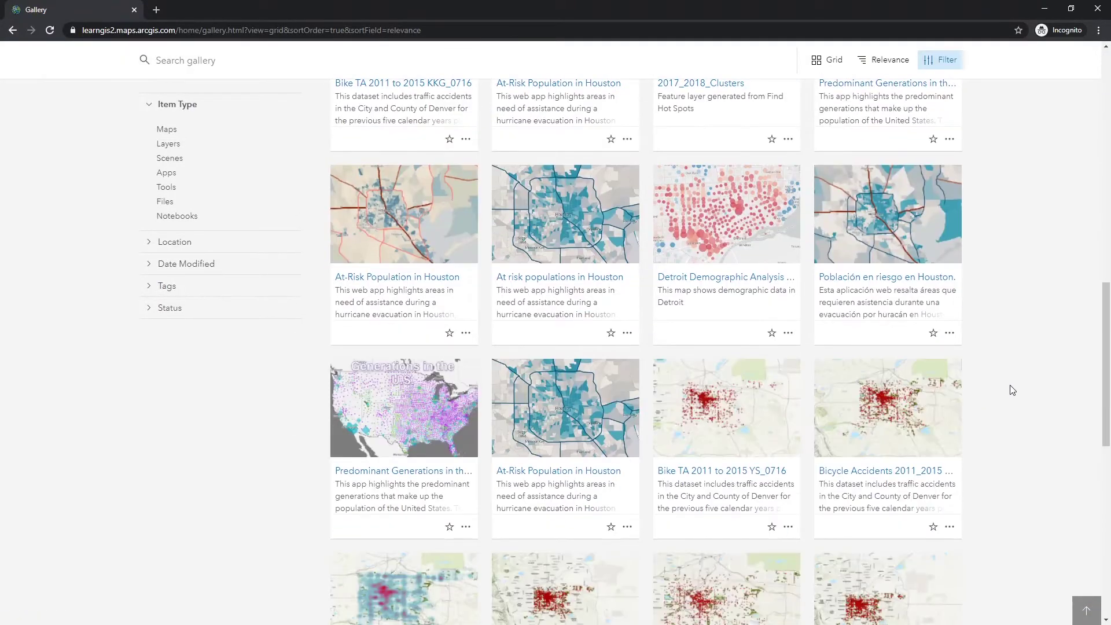
scroll(1009, 387, down, 3)
scroll(1030, 387, up, 12)
scroll(944, 411, up, 5)
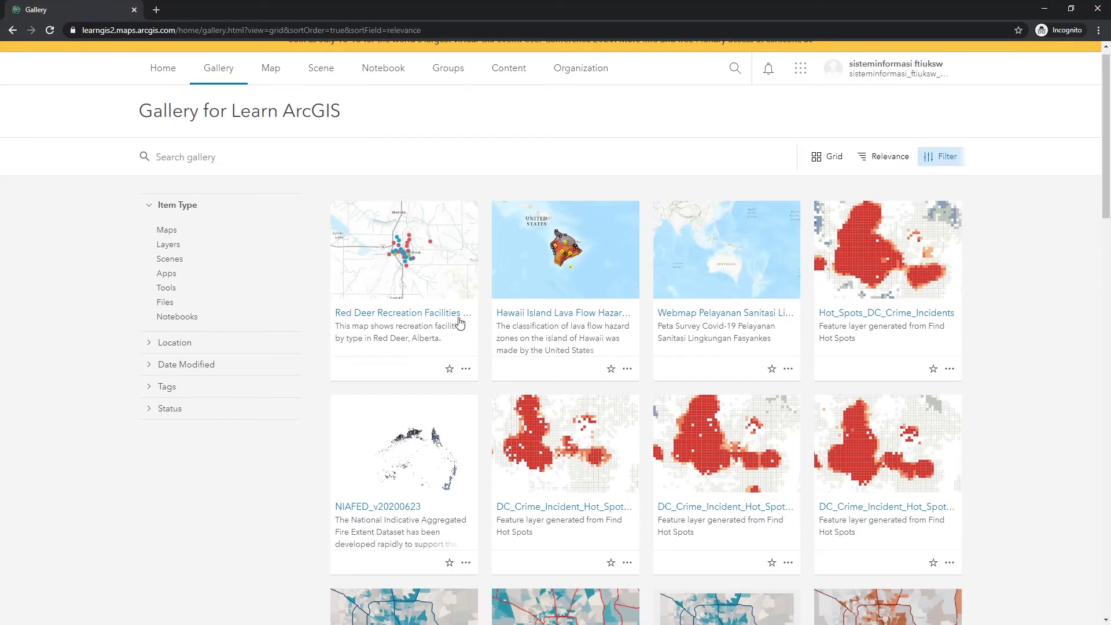
scroll(724, 260, up, 1)
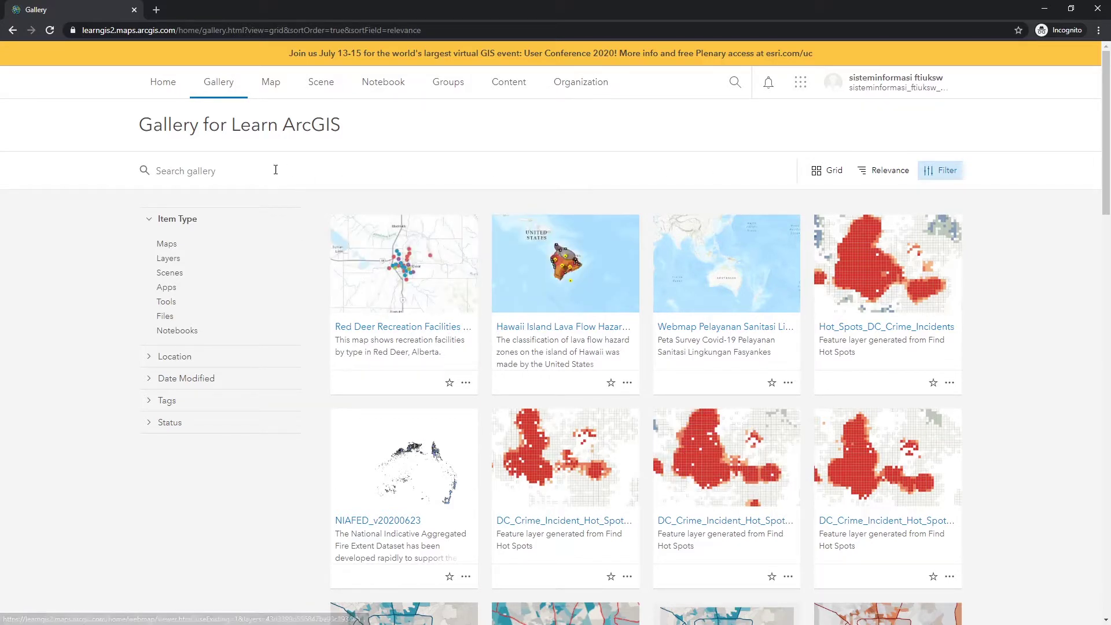
Step: Open the map viewer, and from there go to the ArcGIS Notebooks page
click(276, 90)
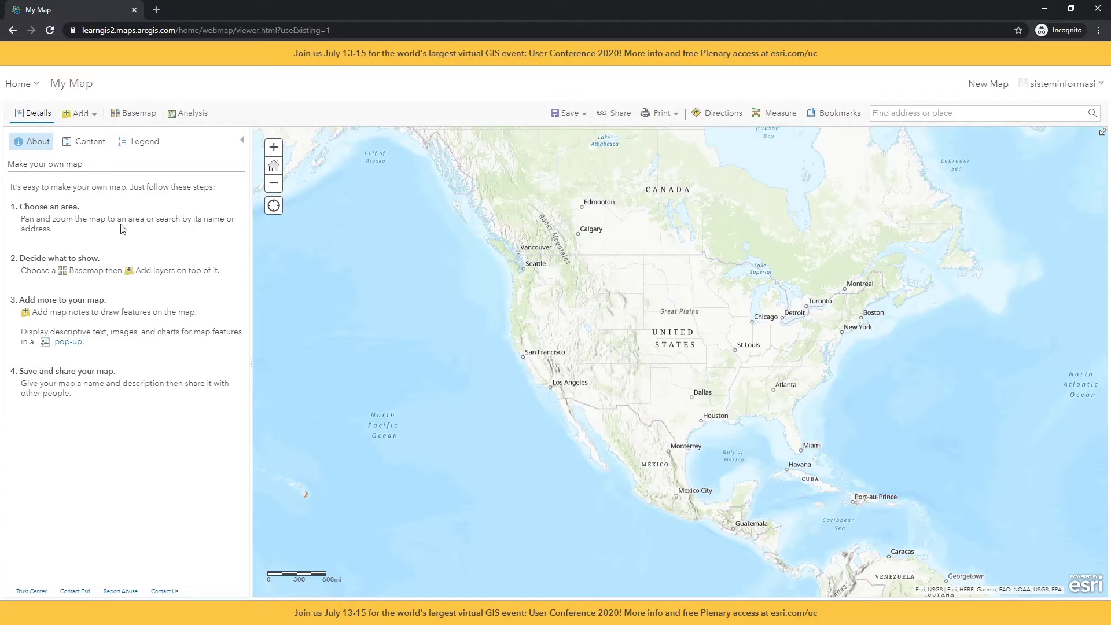
click(33, 88)
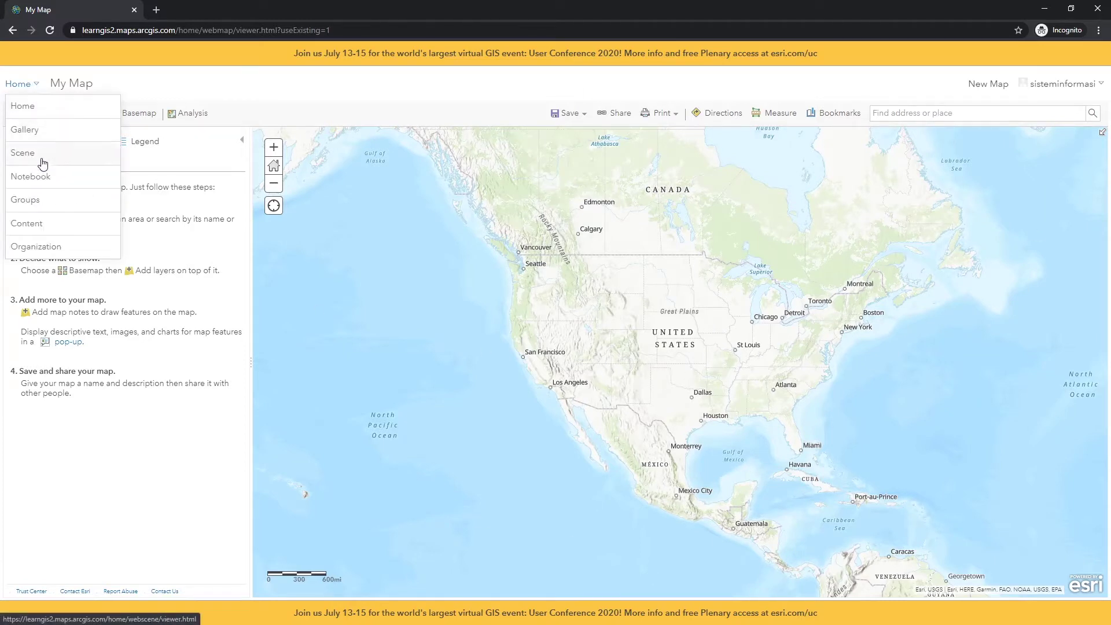
click(48, 179)
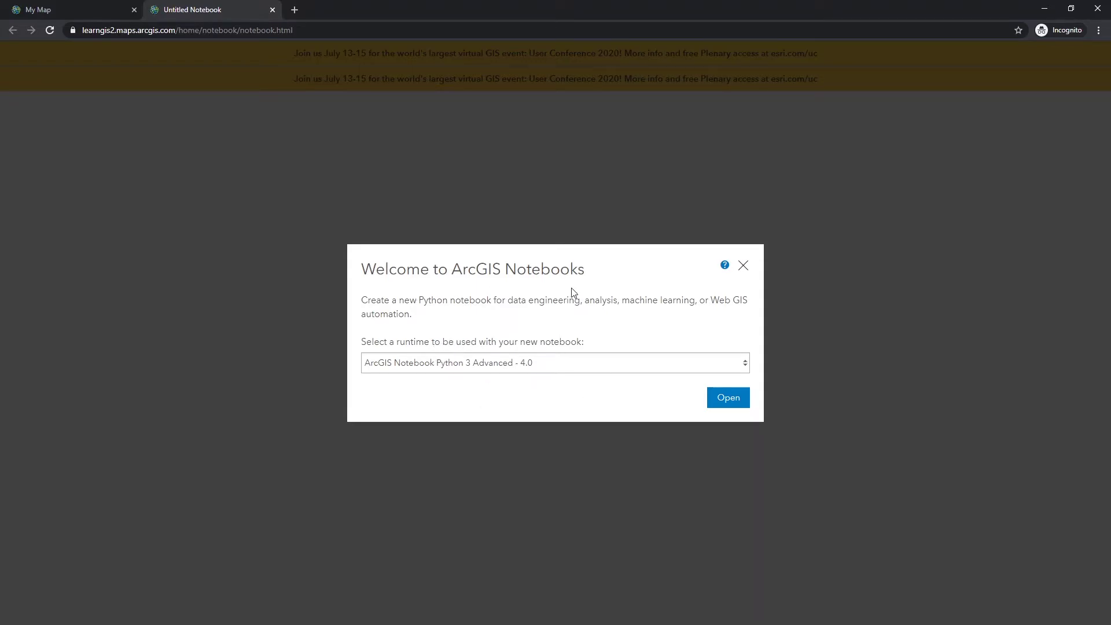
Step: Check the runtime selection for a new notebook and its help page, and close both pages to return to the map
click(746, 367)
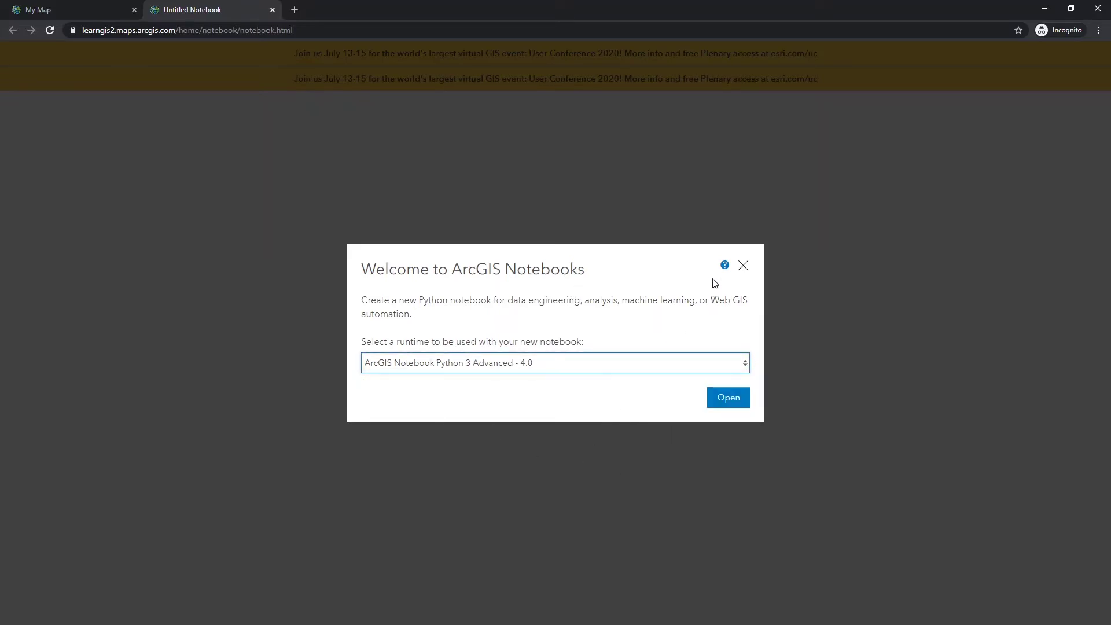
click(725, 265)
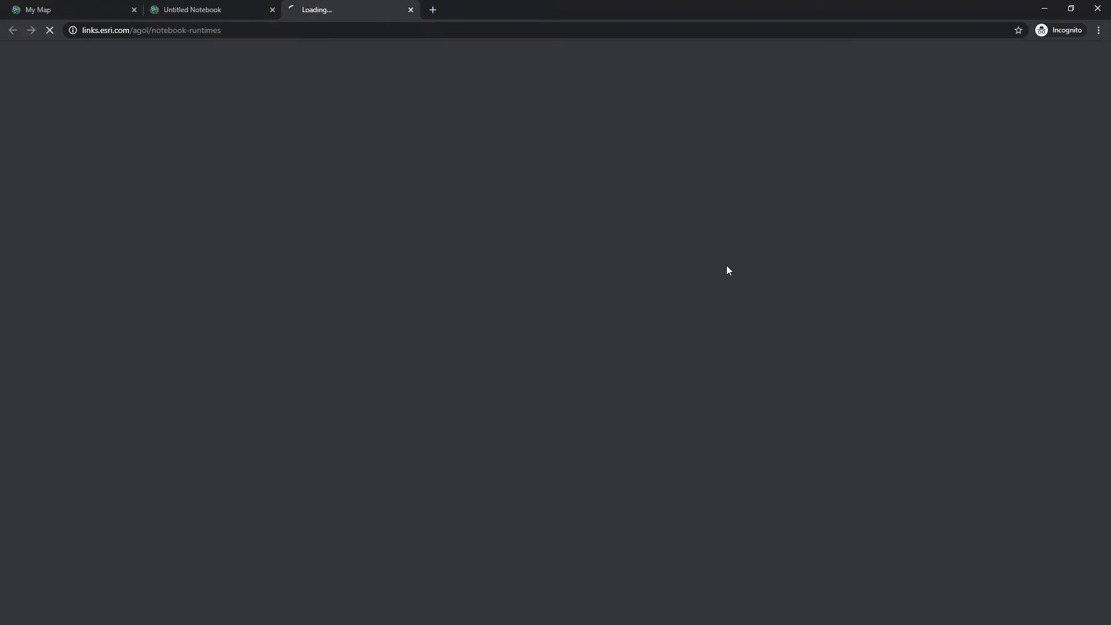
click(411, 10)
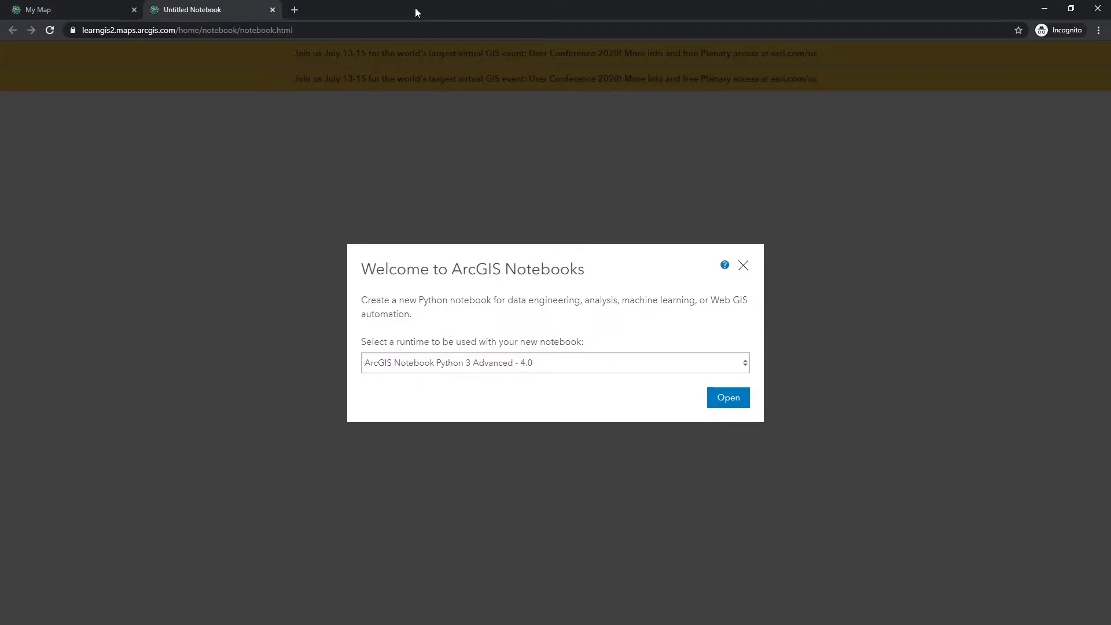
click(271, 10)
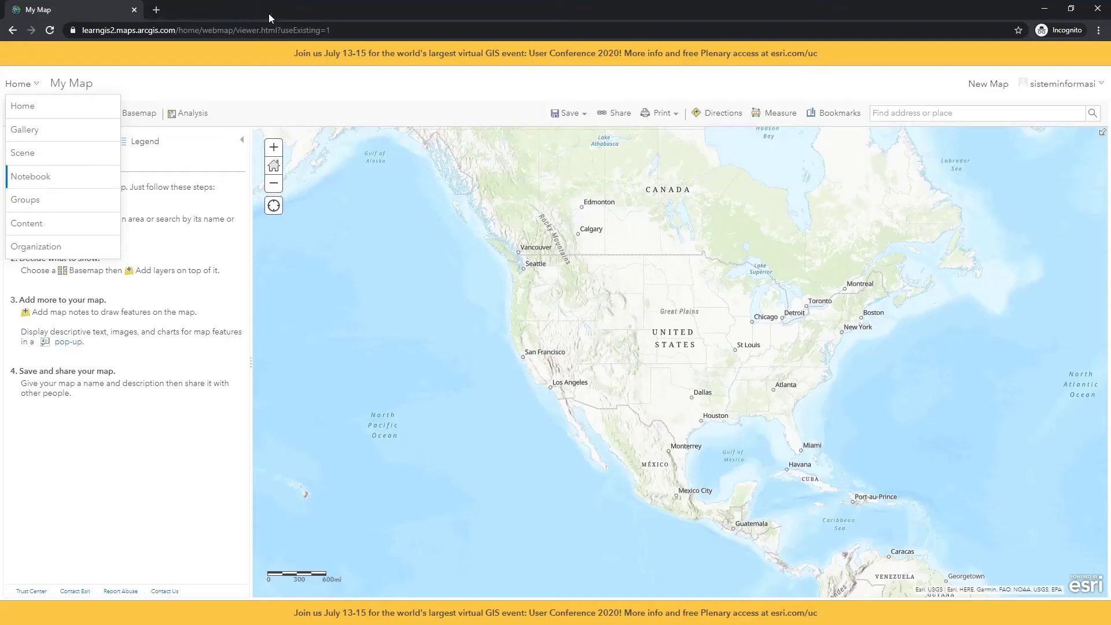
Step: View the organization's overview page and open the credits section of the account's settings
click(36, 249)
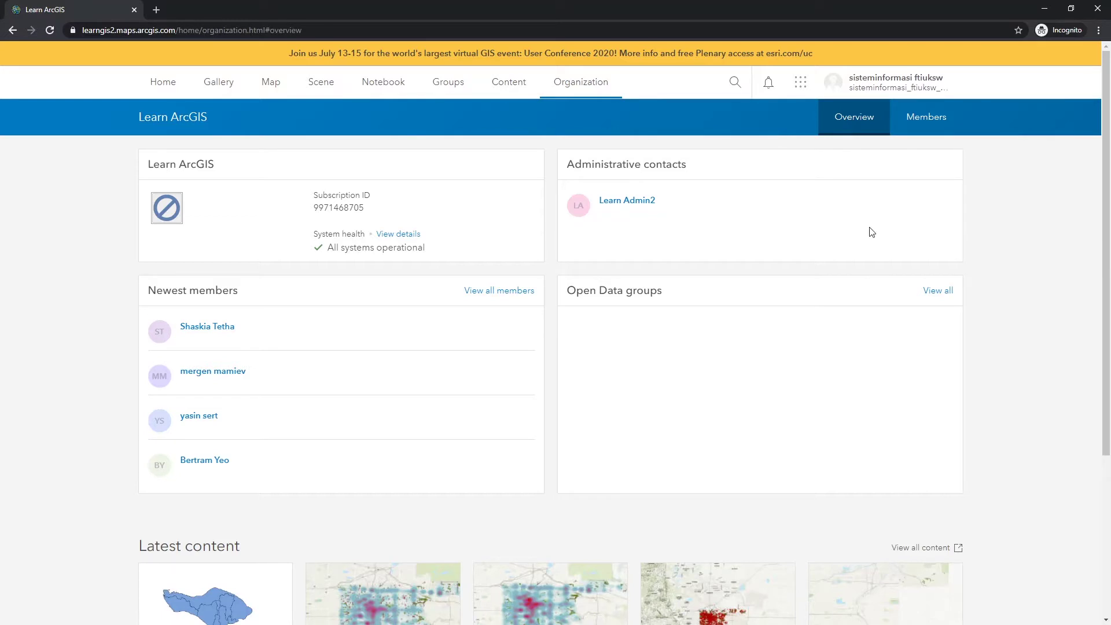
click(877, 83)
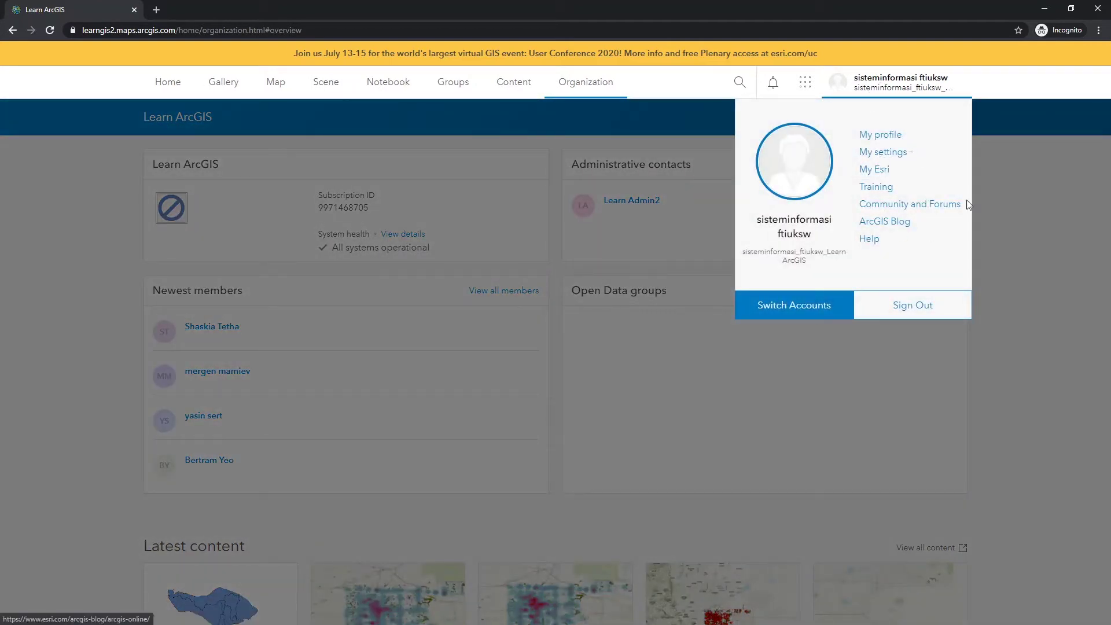
click(881, 159)
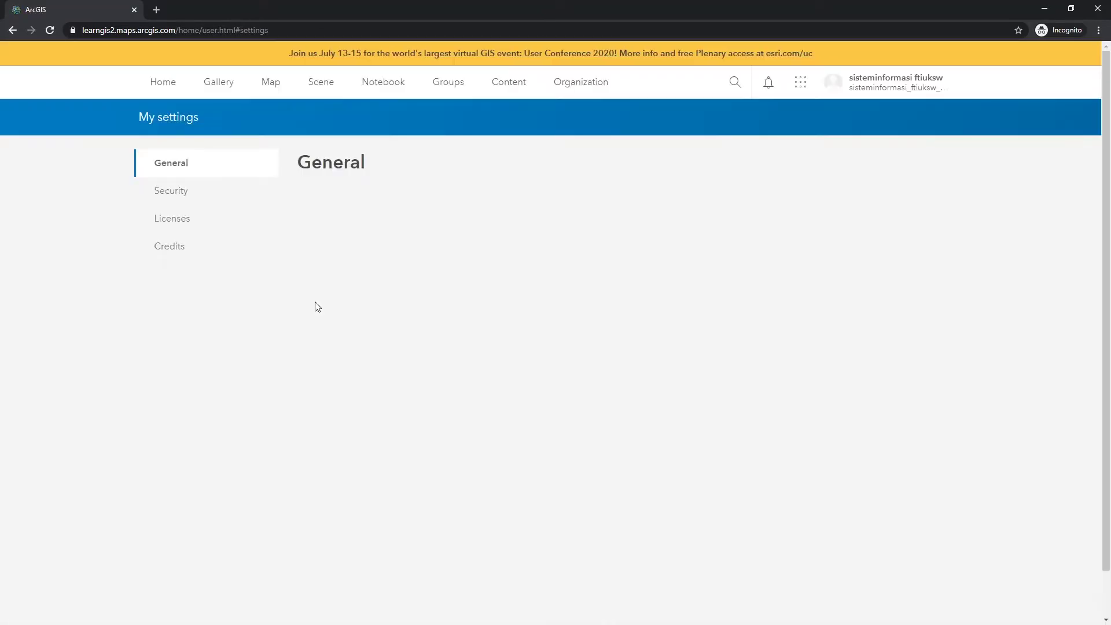
click(177, 252)
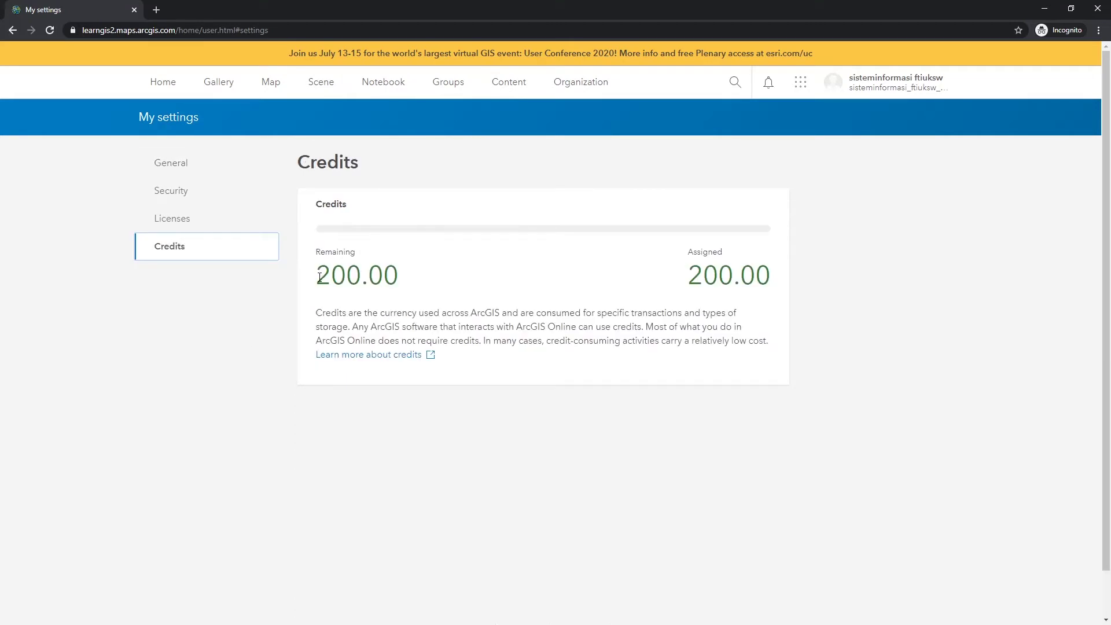
Step: Examine the account's remaining and assigned credits and the explanation of what credits are used for
drag(320, 277, 389, 274)
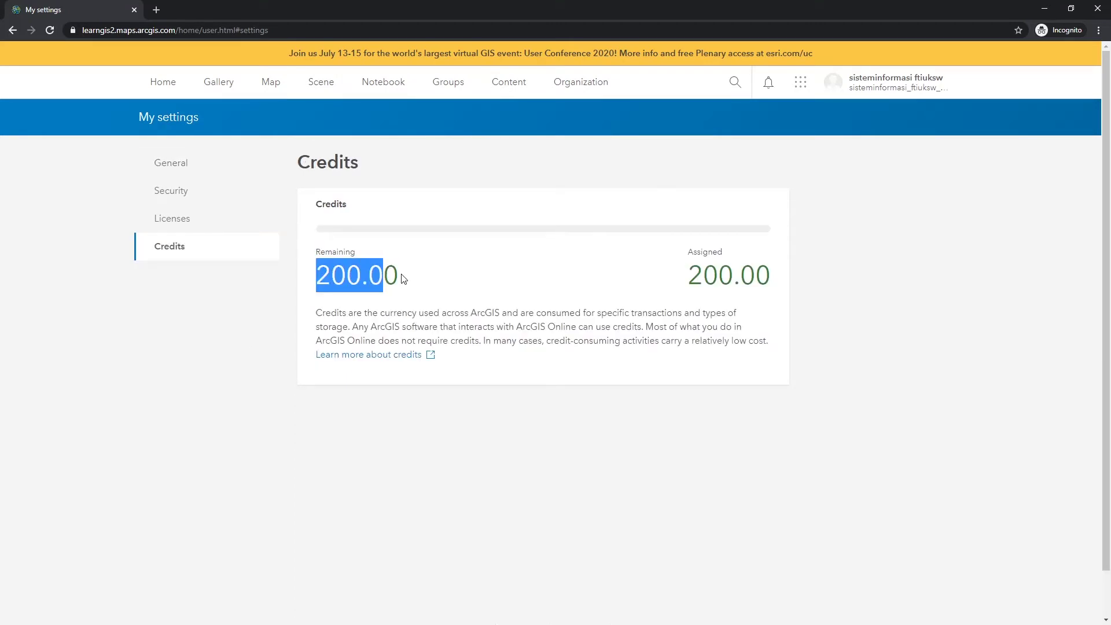
drag(317, 276, 409, 282)
double_click(692, 270)
click(535, 297)
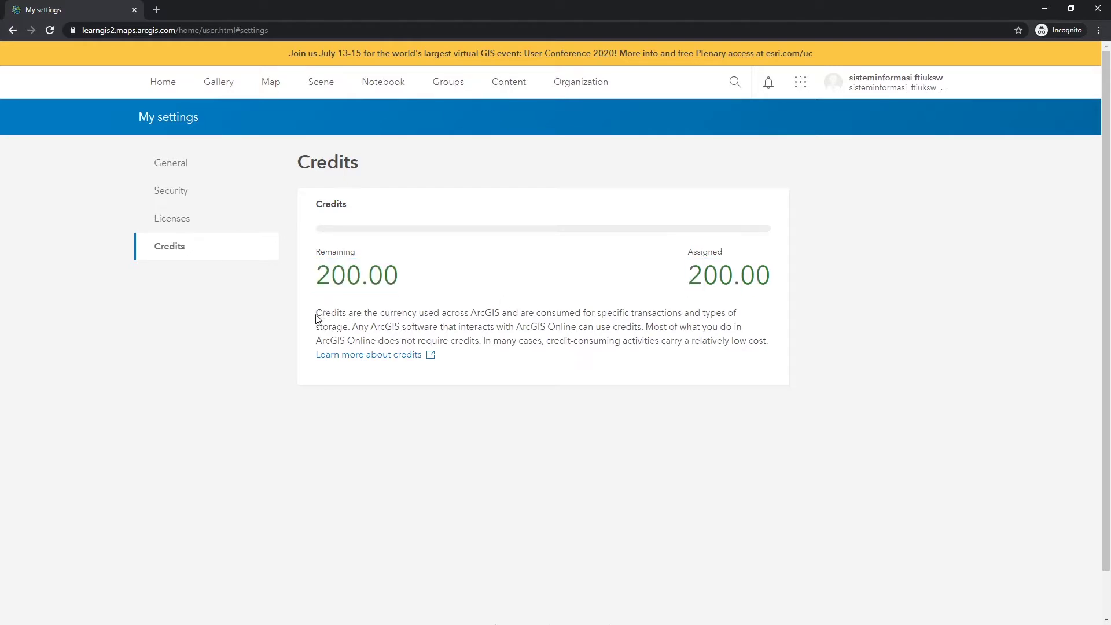
drag(317, 317, 620, 340)
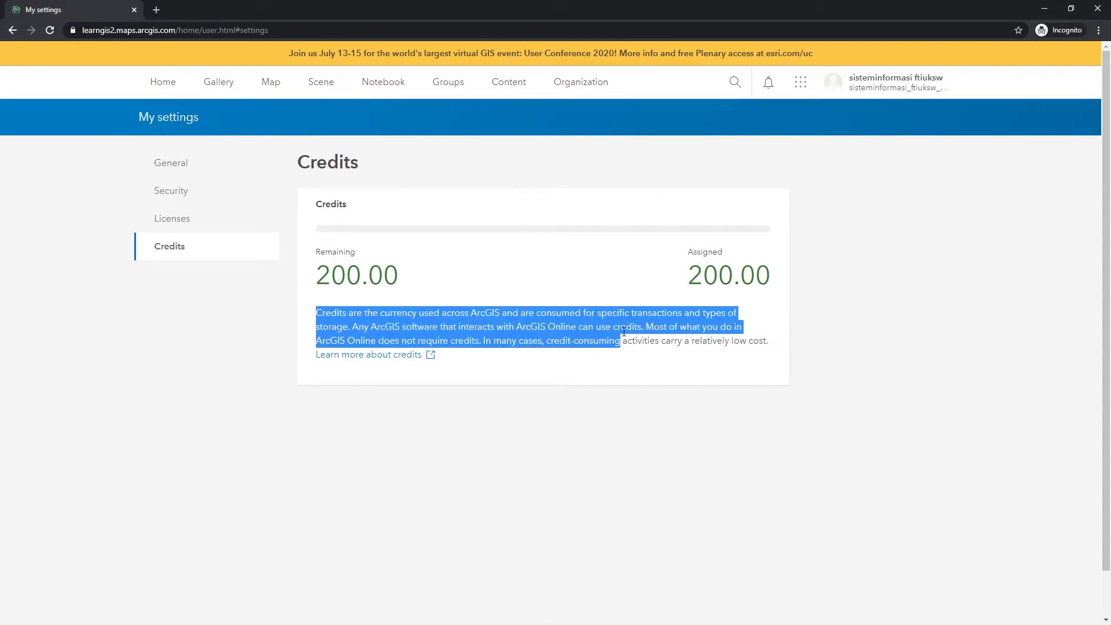
click(626, 340)
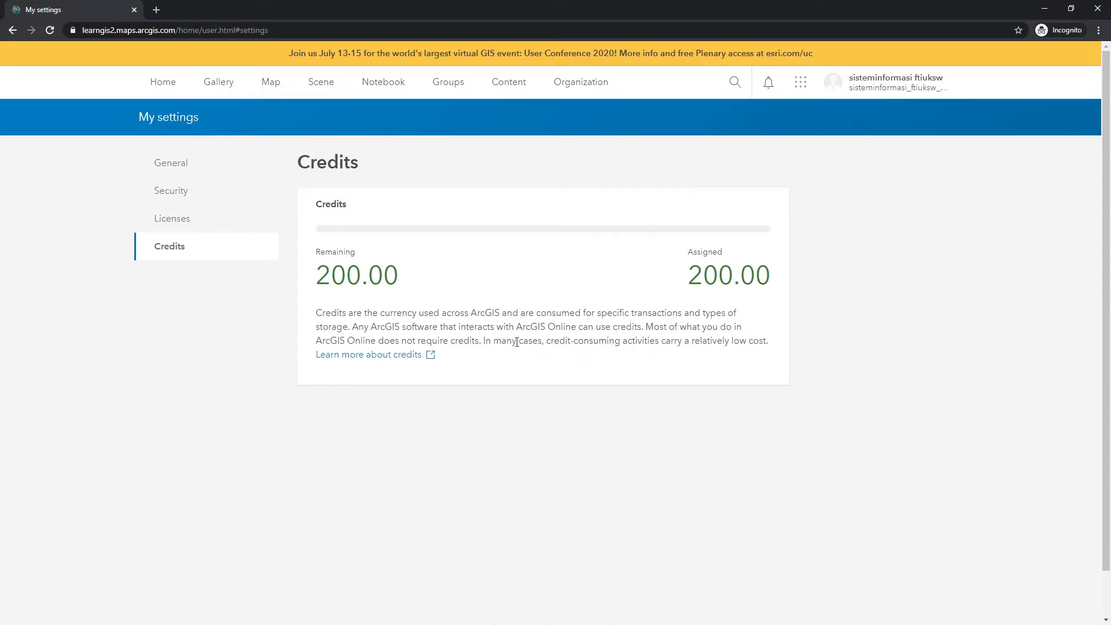
drag(327, 343, 777, 342)
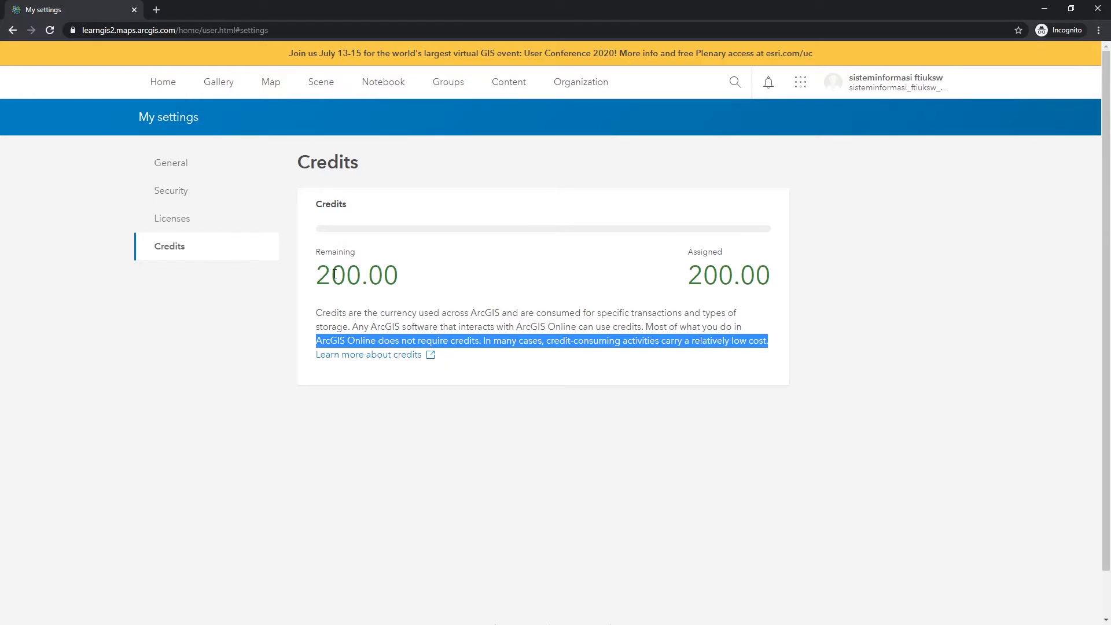
drag(334, 274, 372, 284)
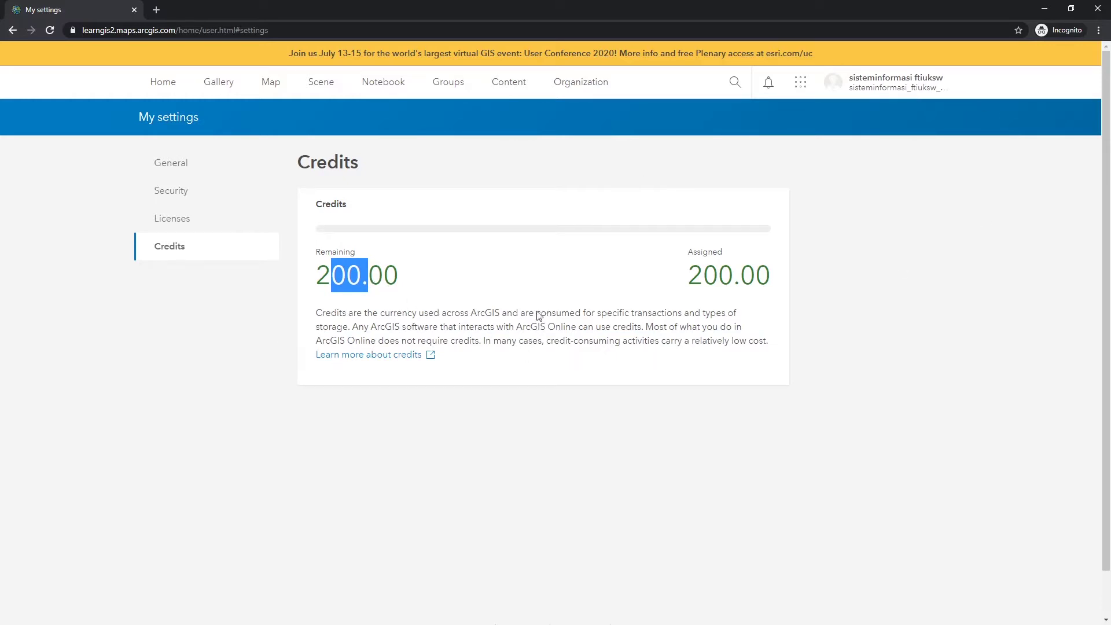
Step: Look at the account's profile options, dismiss them, and open the Groups page
click(892, 85)
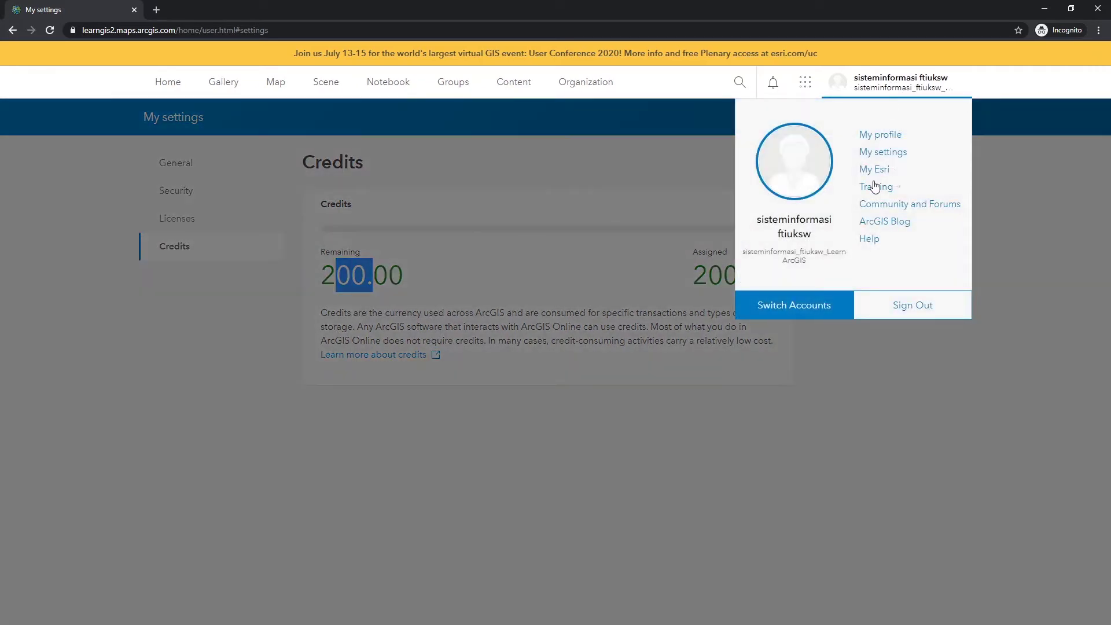
click(376, 304)
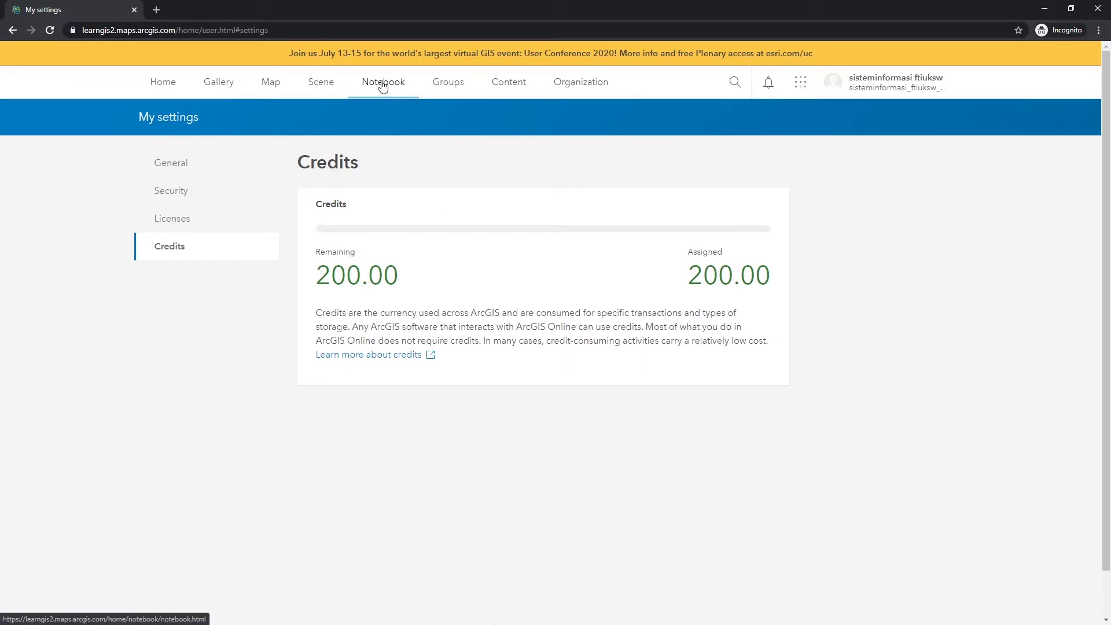
click(445, 84)
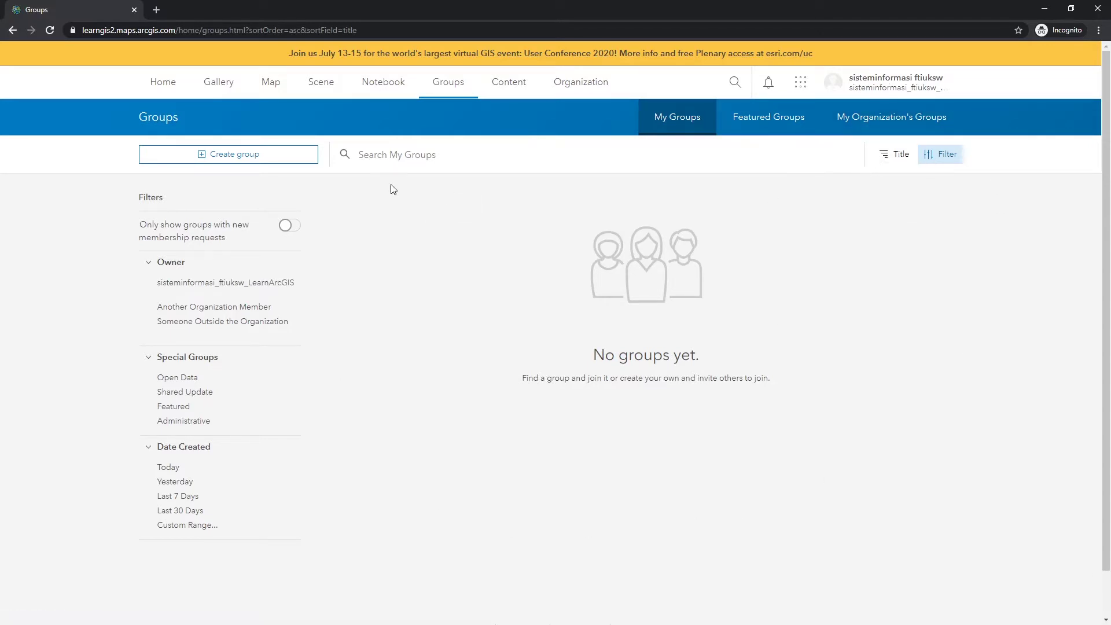
Step: Browse the organization's groups and open the Kelas Geodesi FTI UKSW group
click(881, 120)
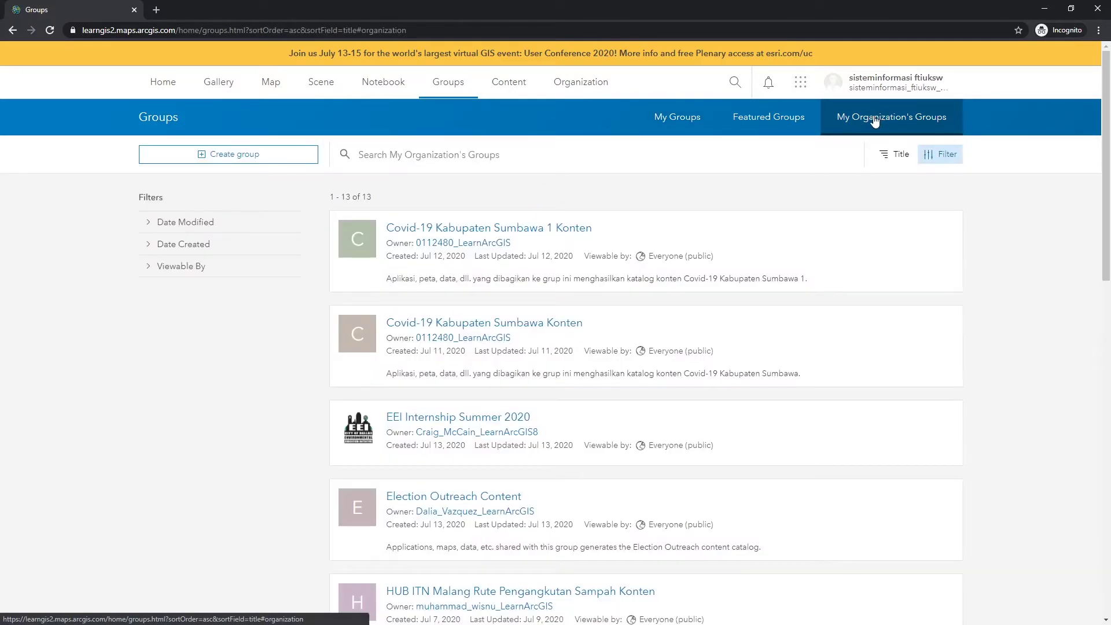
scroll(810, 356, down, 3)
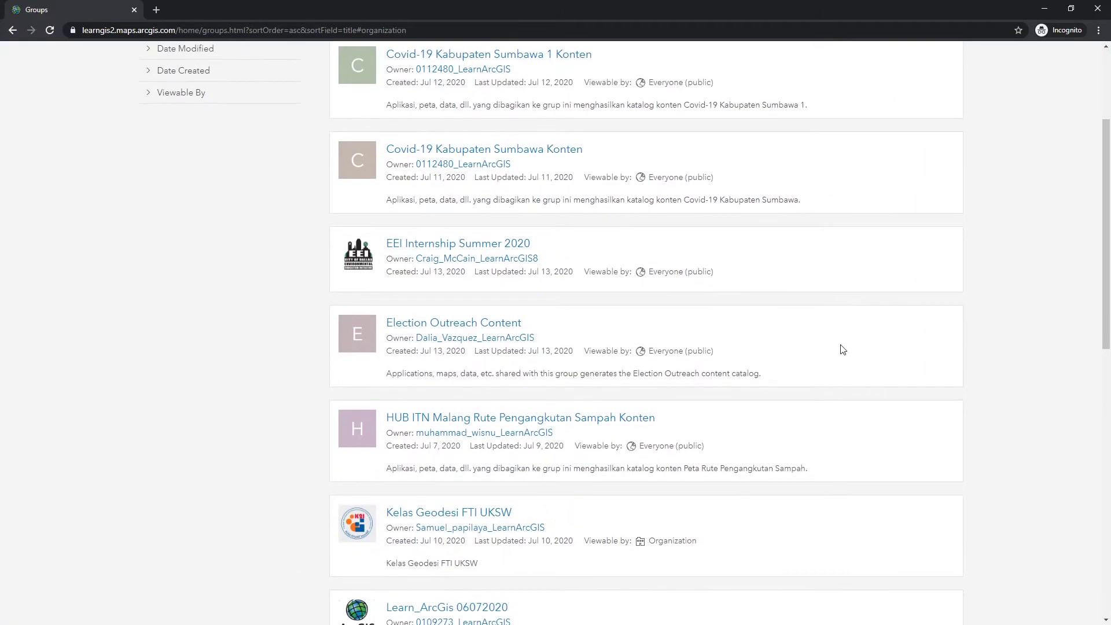
scroll(901, 303, up, 1)
scroll(521, 376, down, 3)
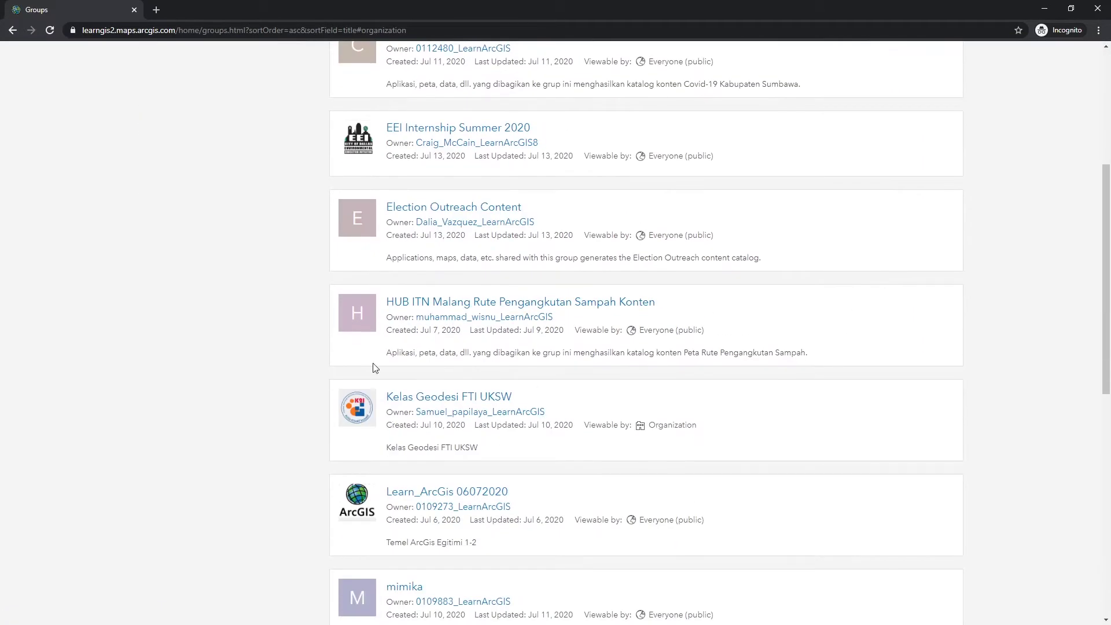
click(469, 399)
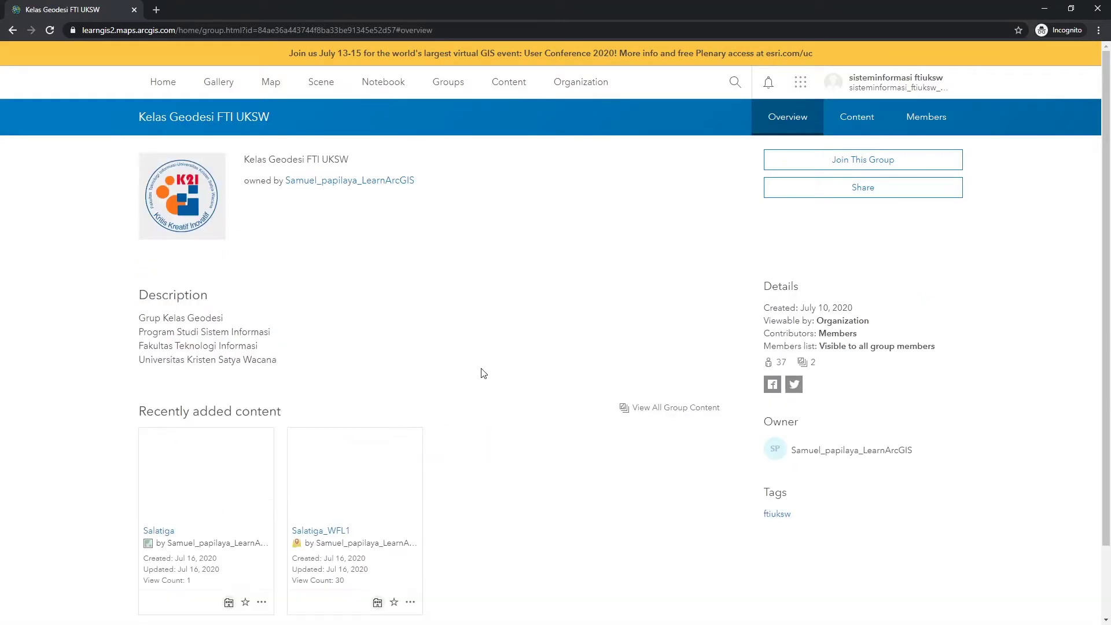
Step: Submit a membership request to the Kelas Geodesi FTI UKSW group and look over its overview page
click(859, 165)
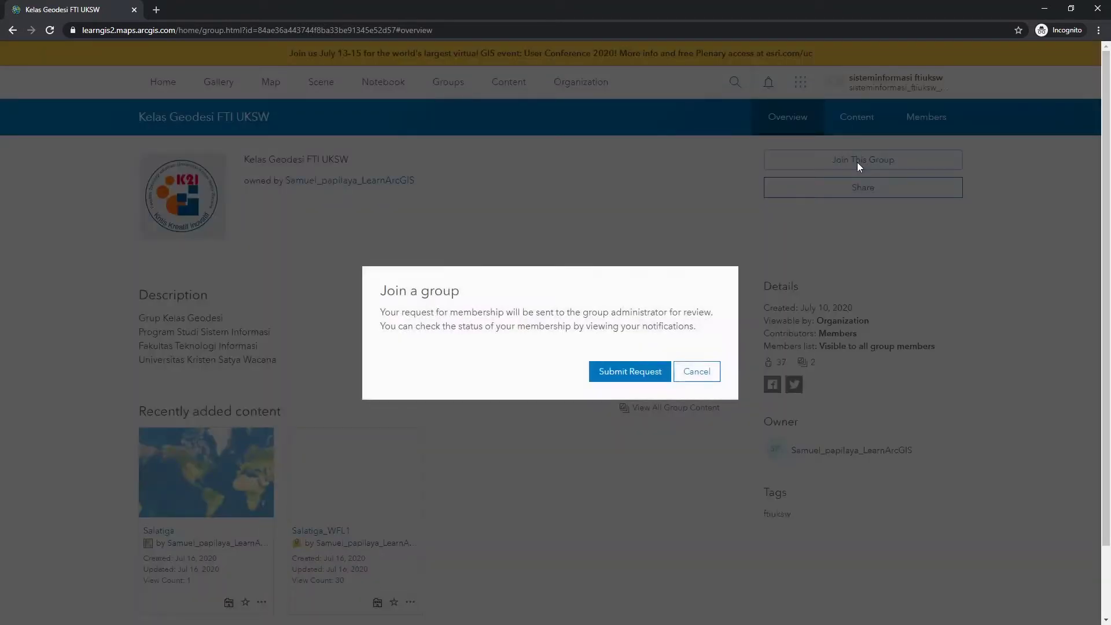
click(630, 372)
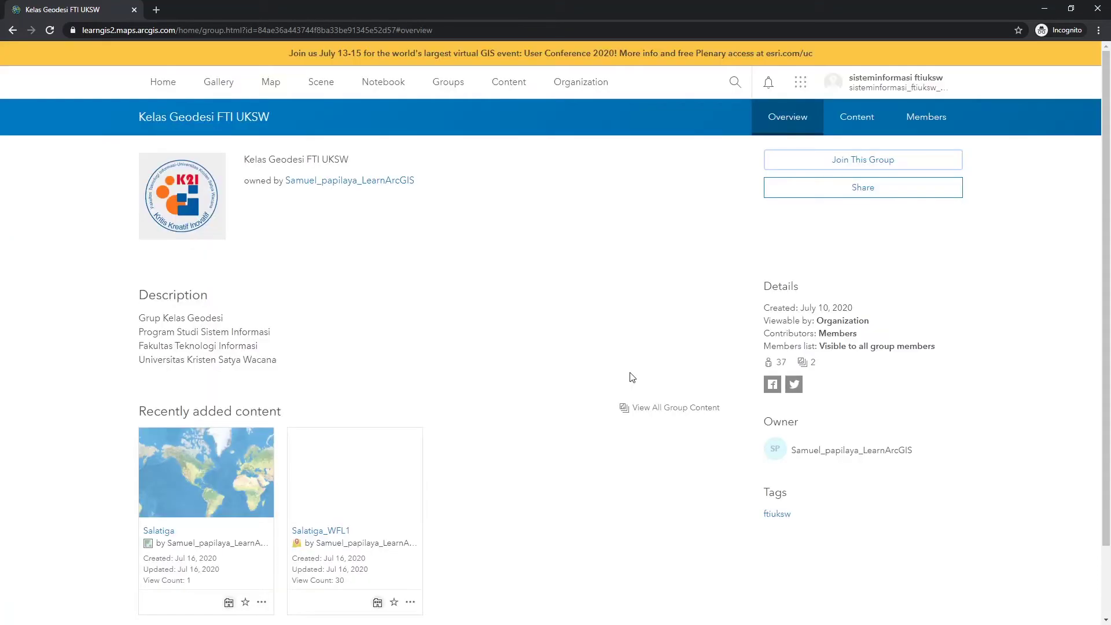
scroll(340, 347, down, 3)
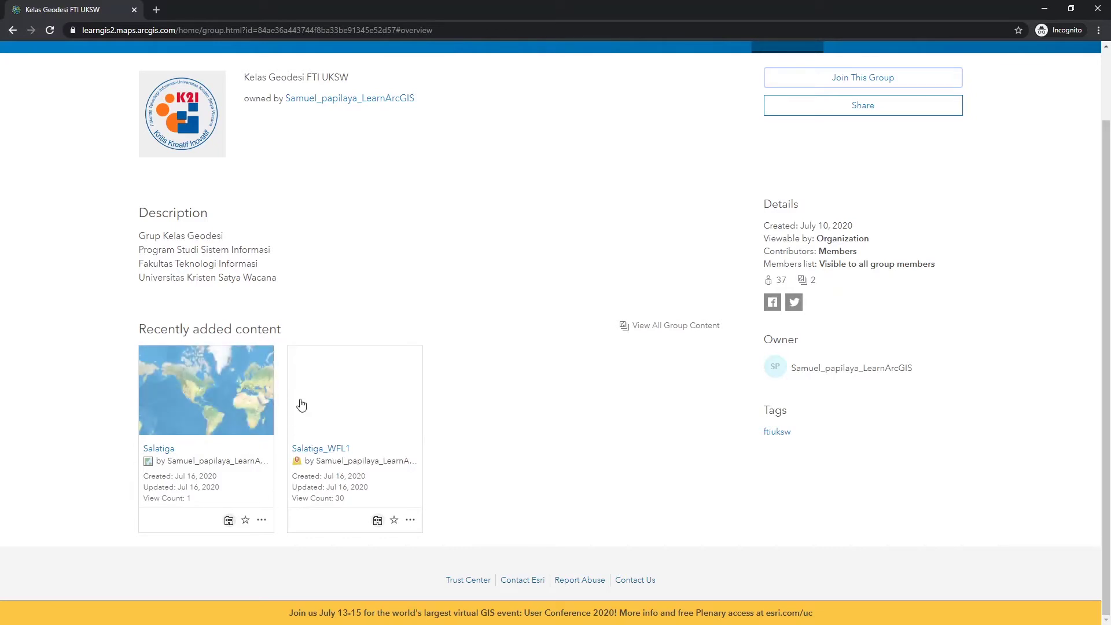
scroll(559, 379, up, 3)
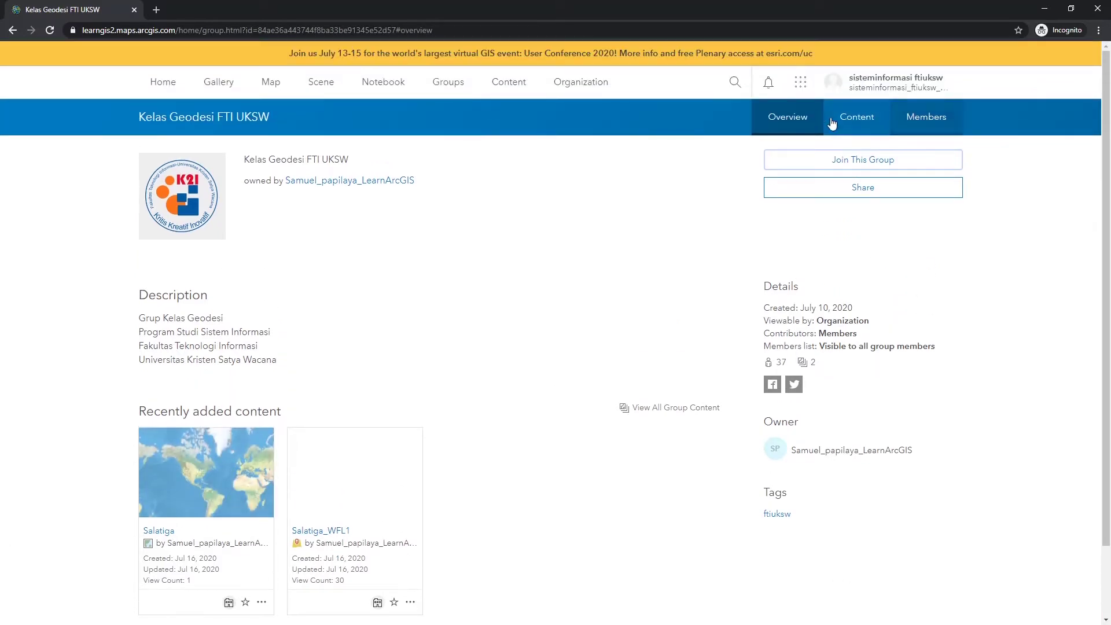
Step: Try to submit a second membership request to the same group and dismiss the response
click(840, 158)
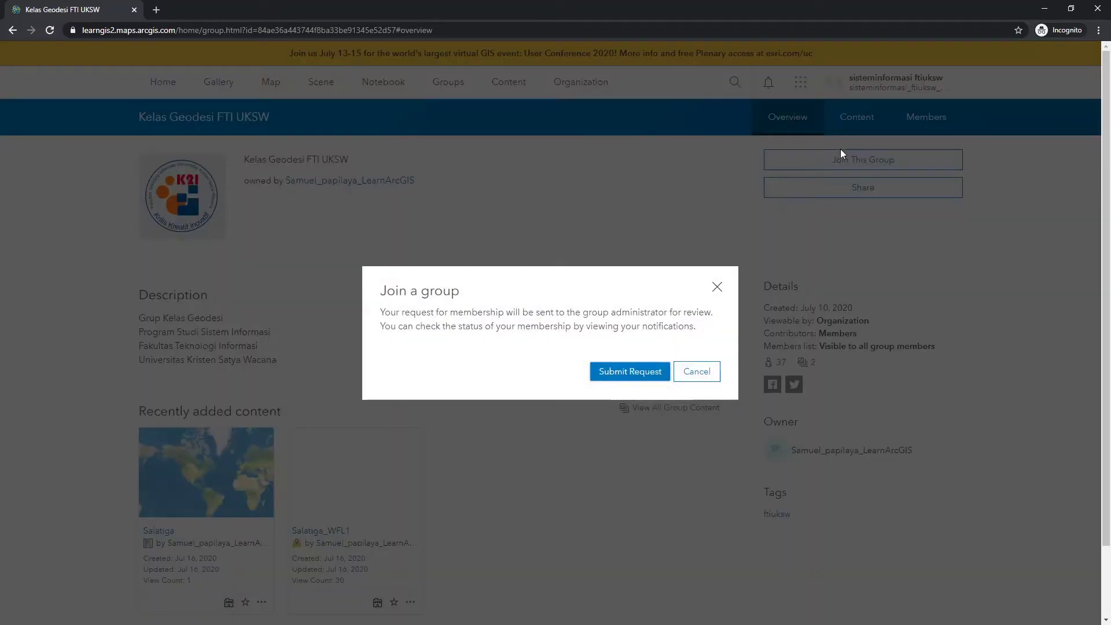
click(614, 383)
drag(594, 304, 642, 386)
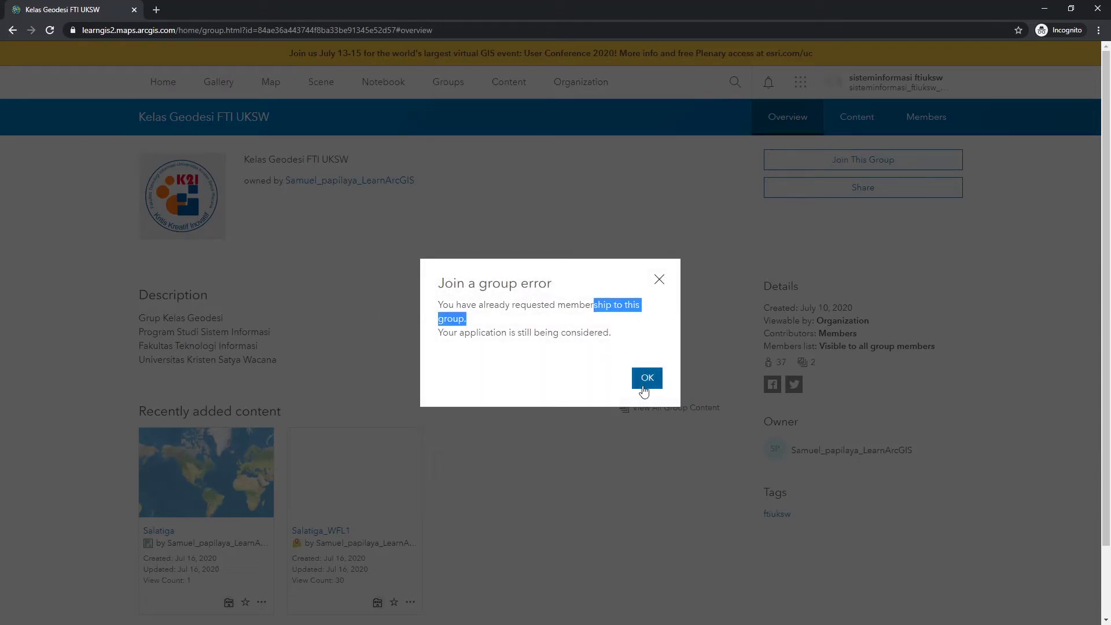
click(646, 382)
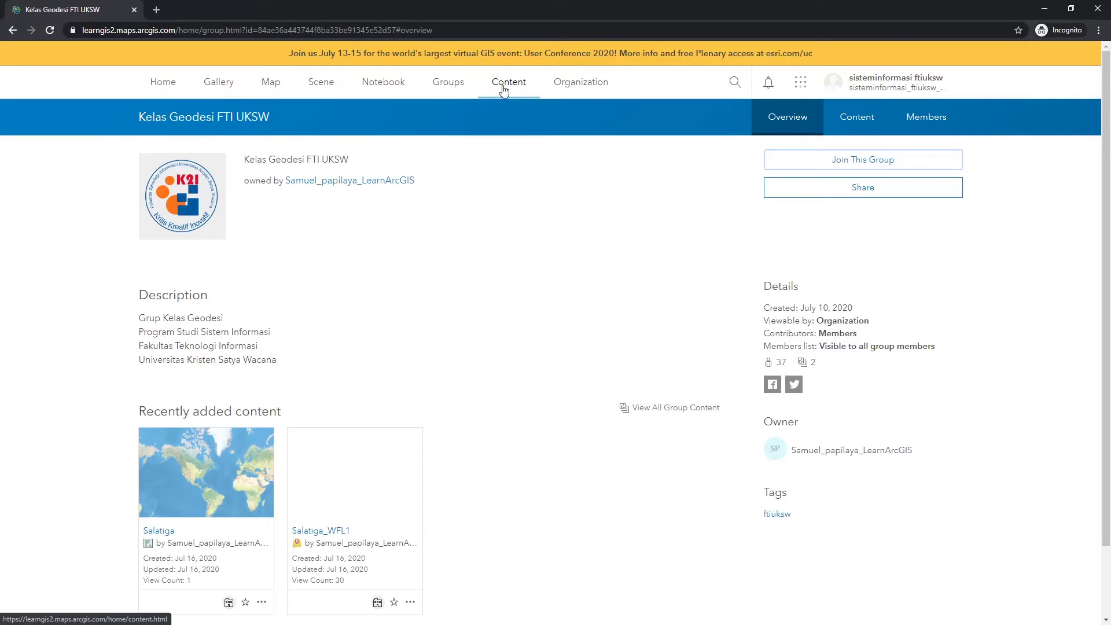
Step: Open the account's Content page and look through its item types, All My Content and the home folder
click(503, 87)
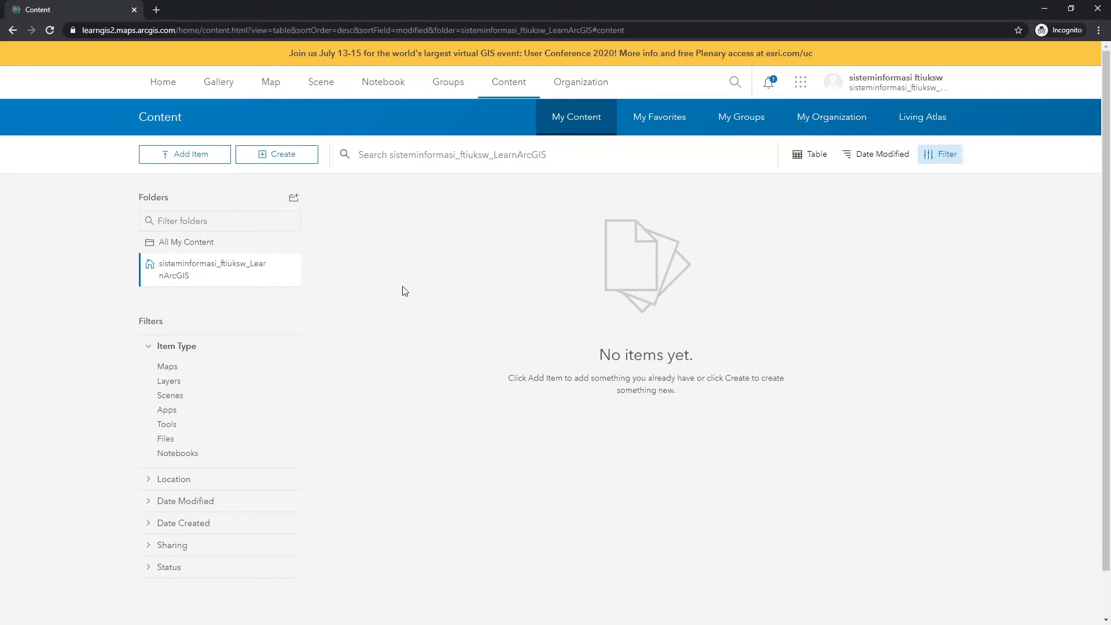
scroll(406, 291, down, 1)
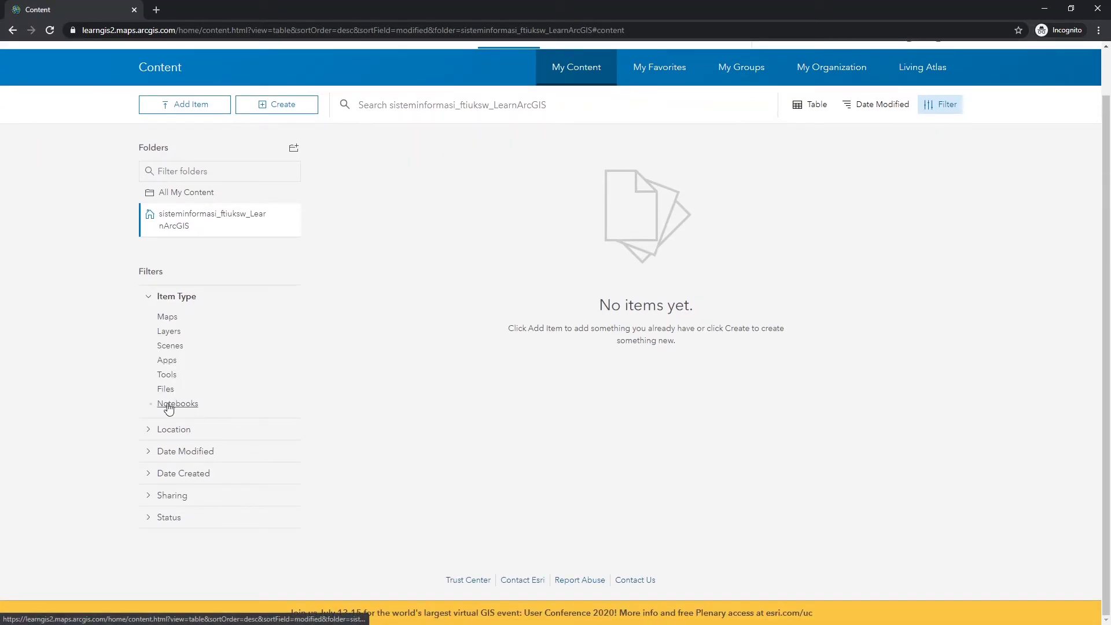
scroll(410, 184, up, 1)
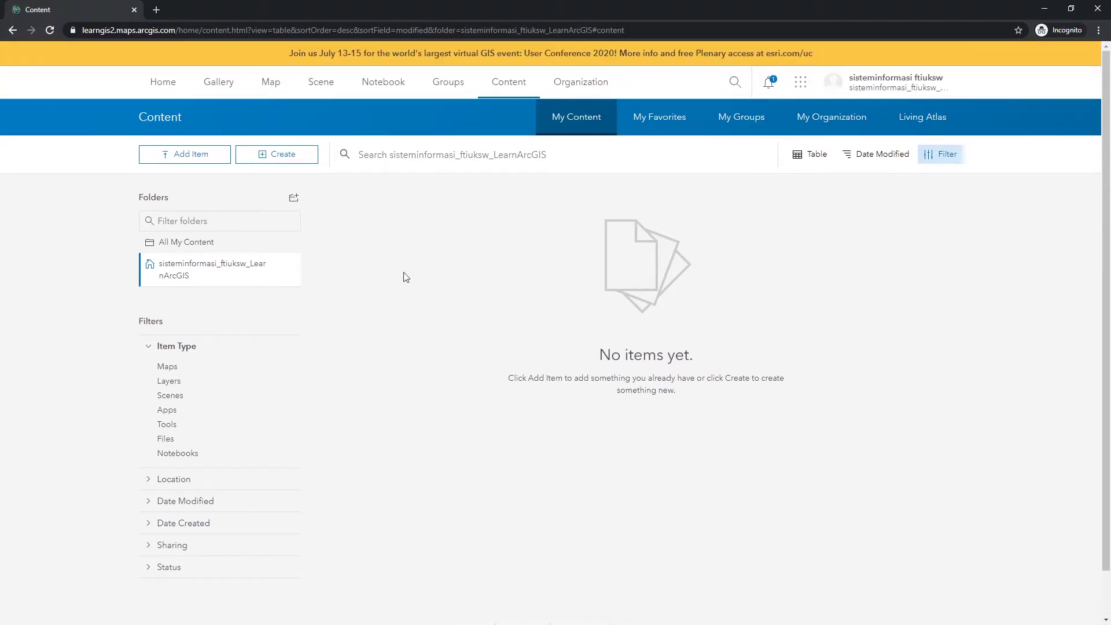
click(179, 241)
click(179, 273)
click(509, 92)
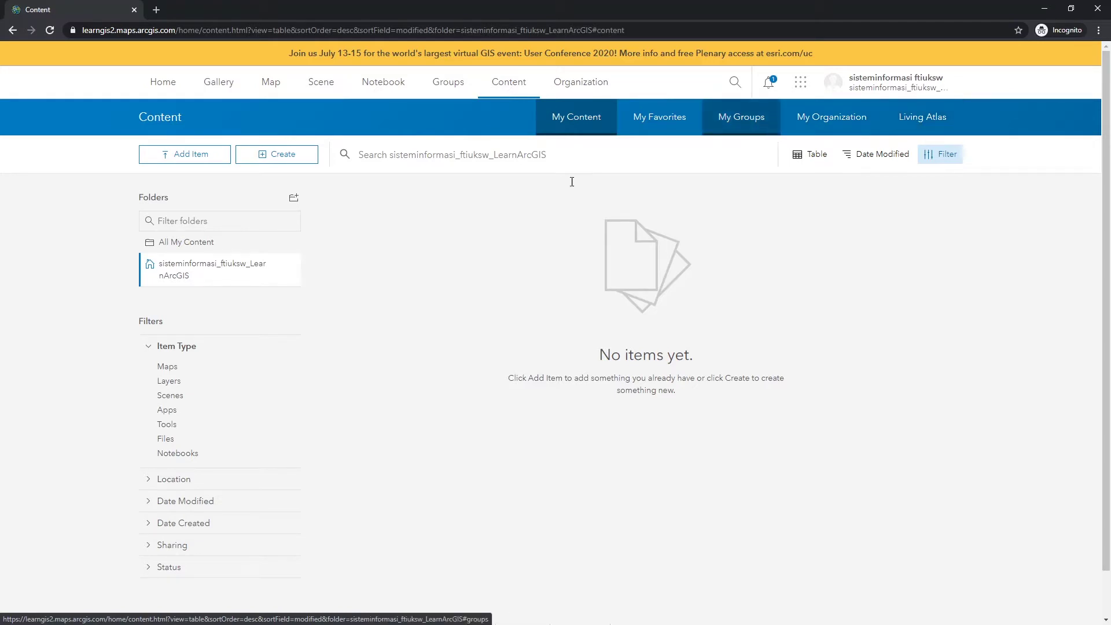
Step: Open the Linz, Austria Scene in Scene Viewer and go to its Neuer Dom slide
click(322, 84)
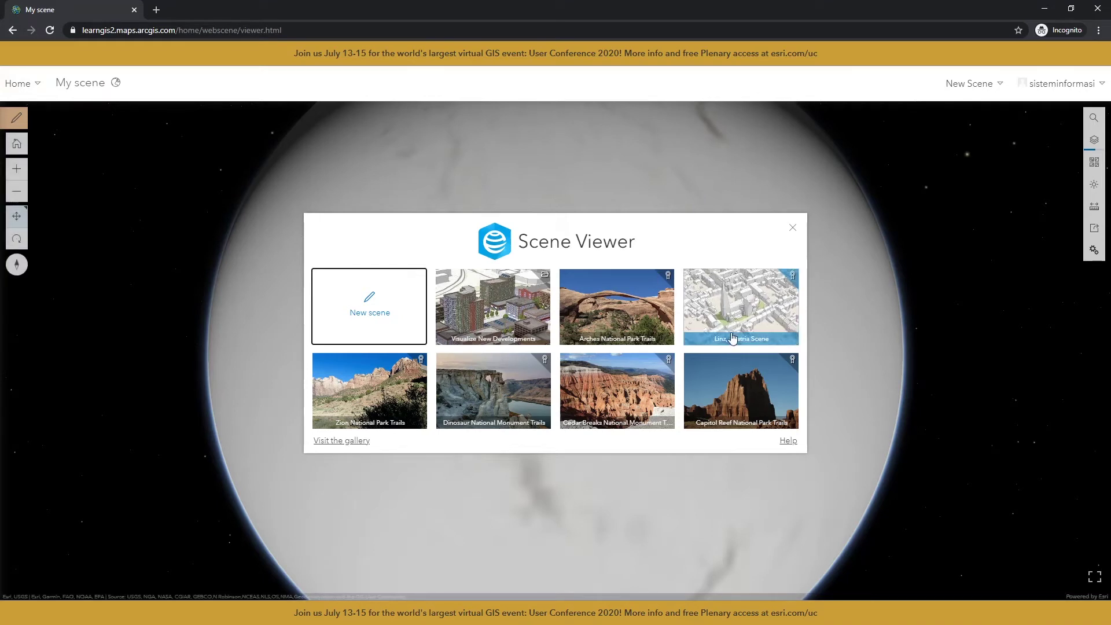
click(747, 315)
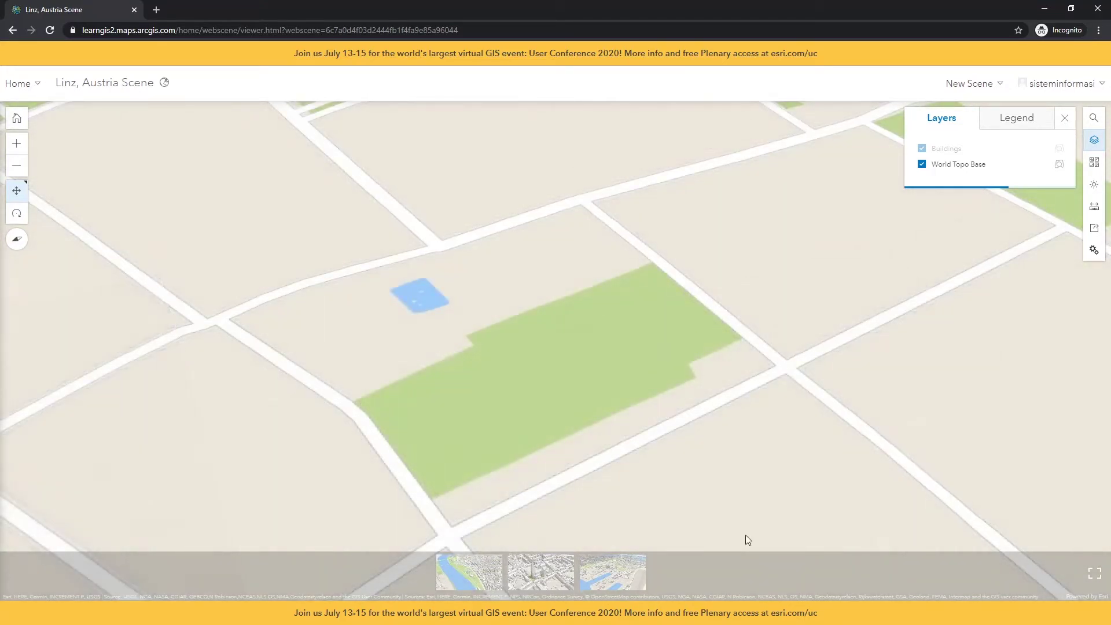
click(540, 579)
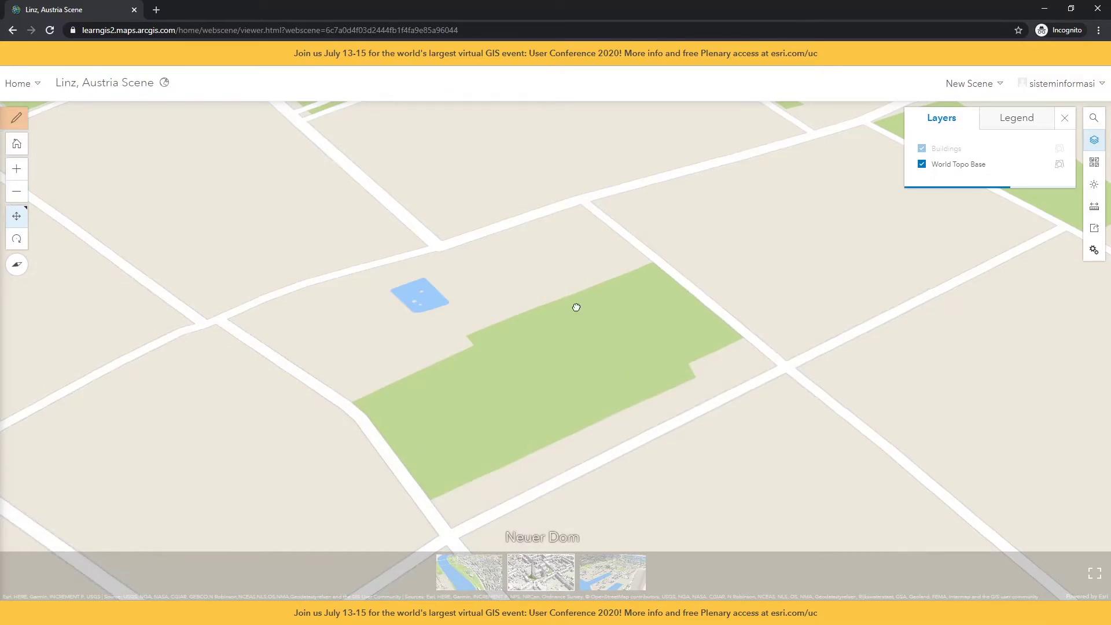
Step: Inspect the scene's base map at different scales, return to the Neuer Dom slide and toggle the Buildings layer off and on
scroll(578, 303, down, 5)
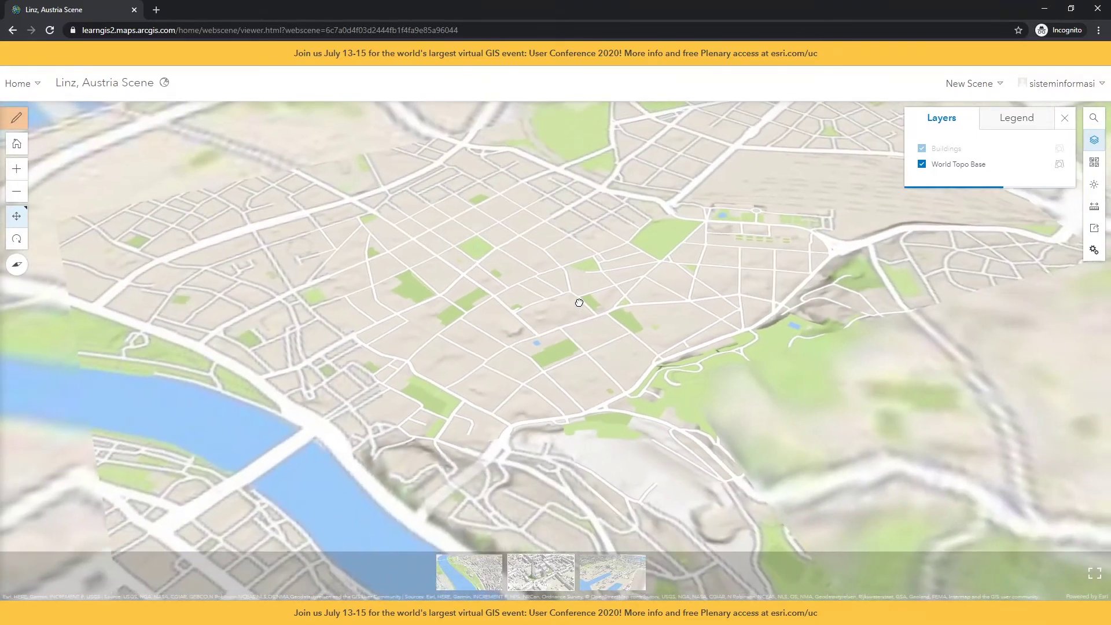
scroll(578, 303, up, 5)
scroll(573, 271, up, 2)
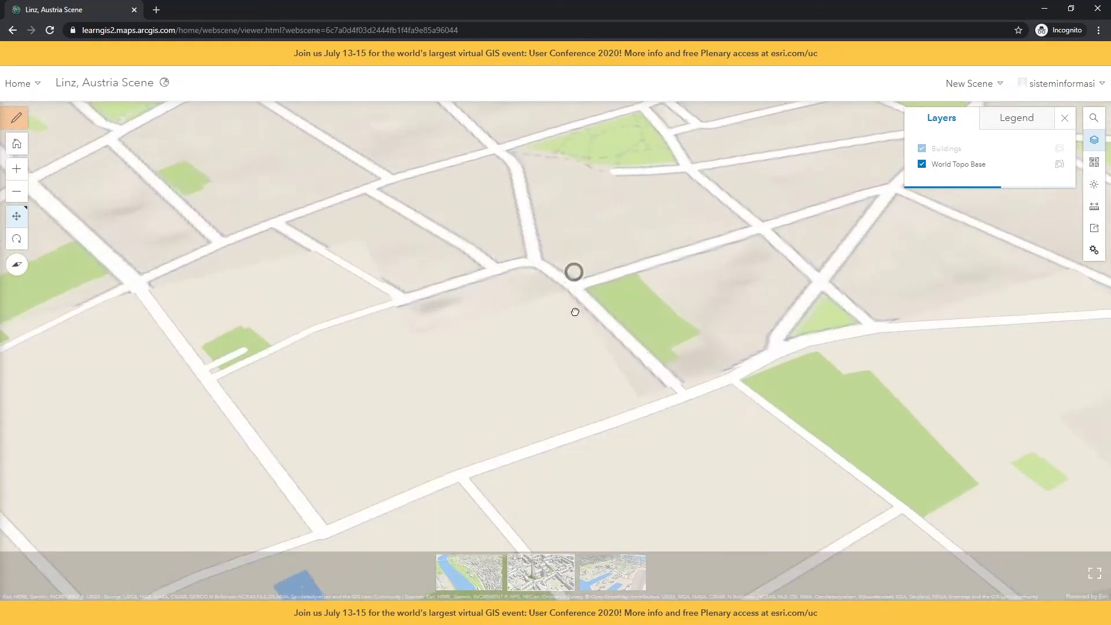
scroll(573, 271, down, 2)
click(544, 576)
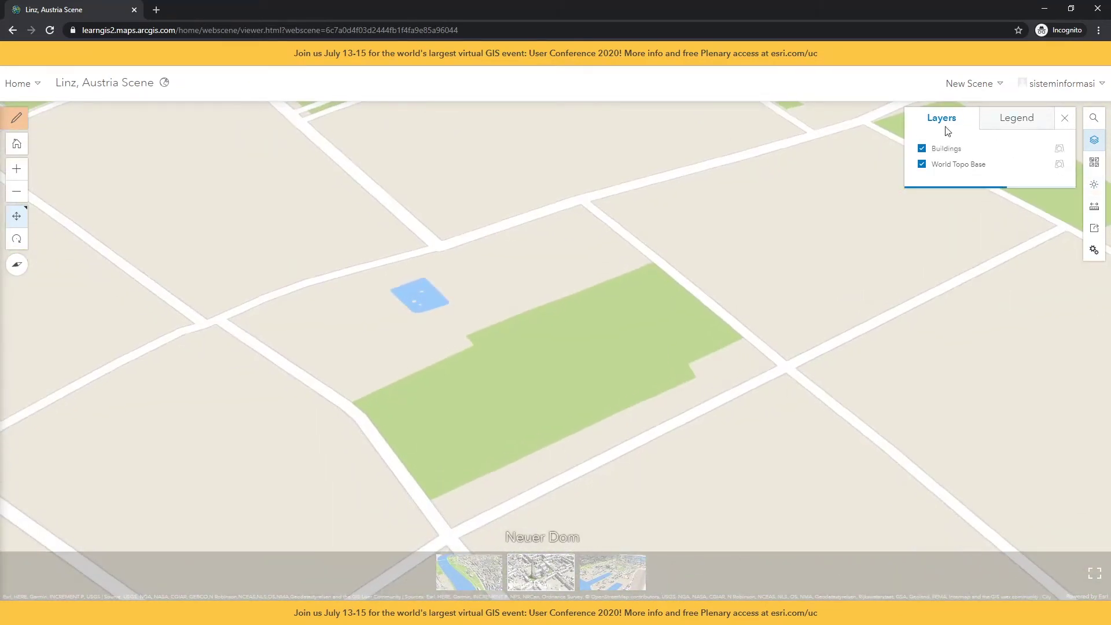
click(940, 151)
click(936, 151)
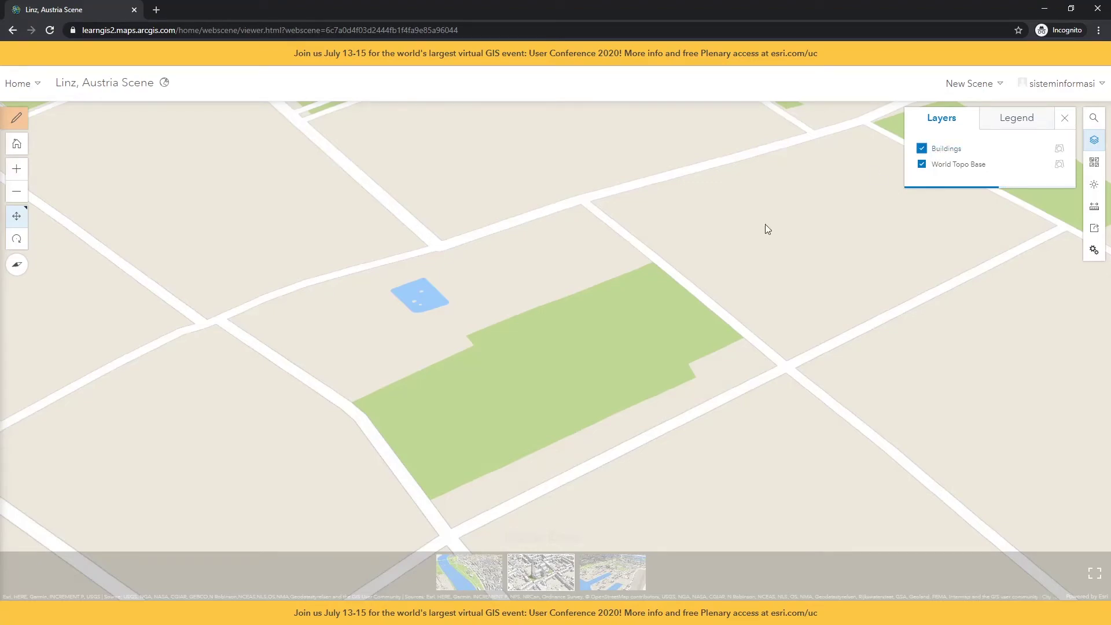
Step: Examine the 3D buildings around the Neuer Dom cathedral, both close up and across the city
scroll(583, 335, up, 2)
scroll(590, 337, down, 4)
scroll(598, 339, down, 5)
scroll(476, 358, up, 3)
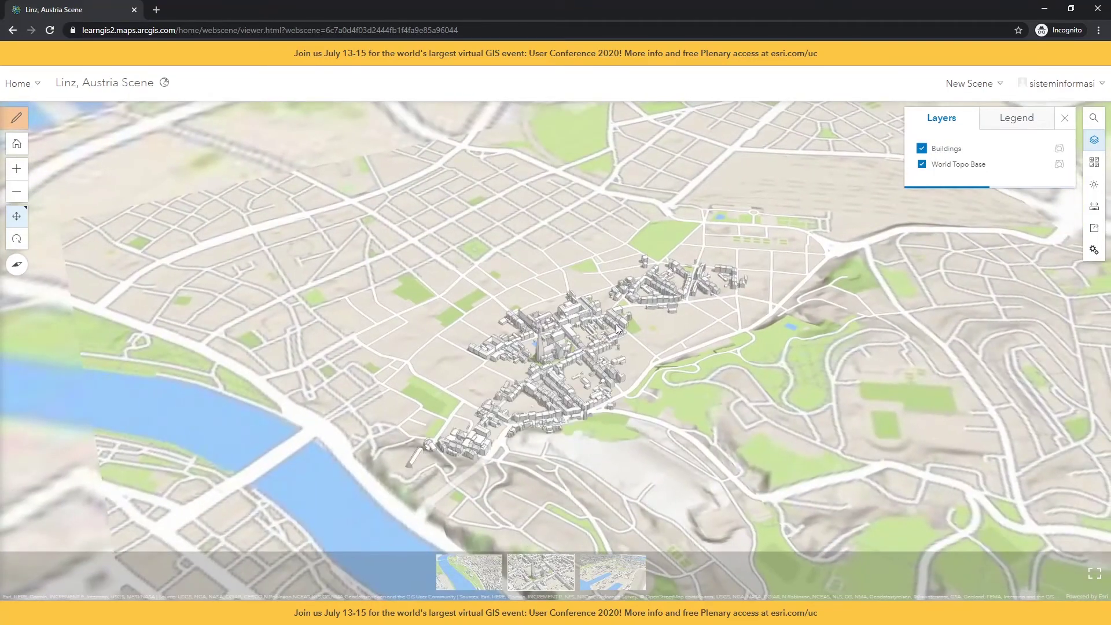
scroll(475, 358, up, 3)
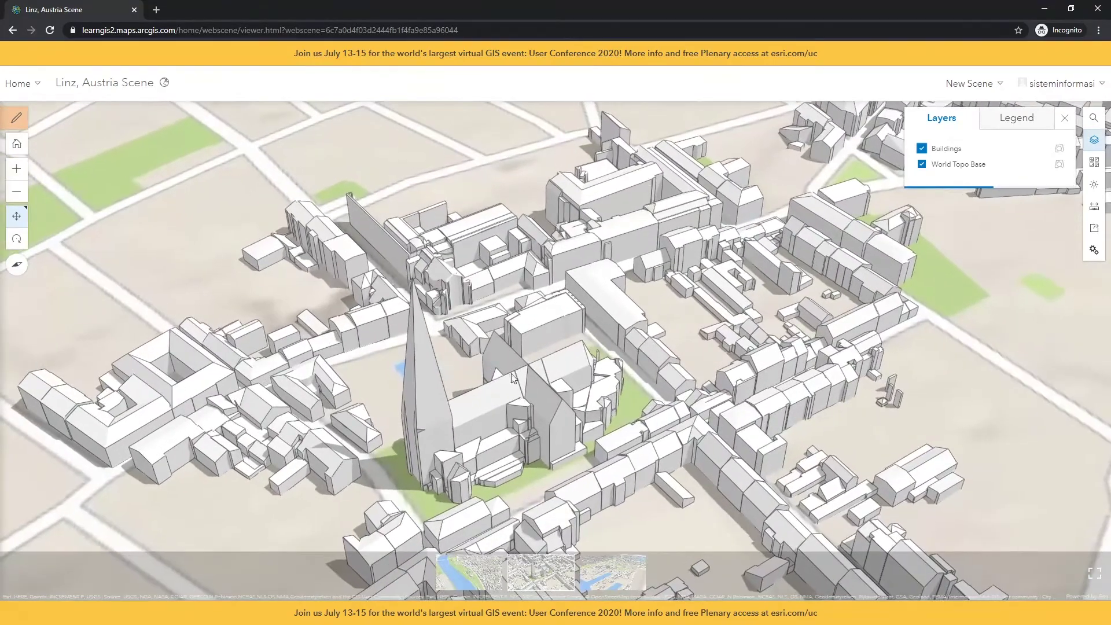
scroll(545, 356, up, 2)
scroll(545, 356, down, 2)
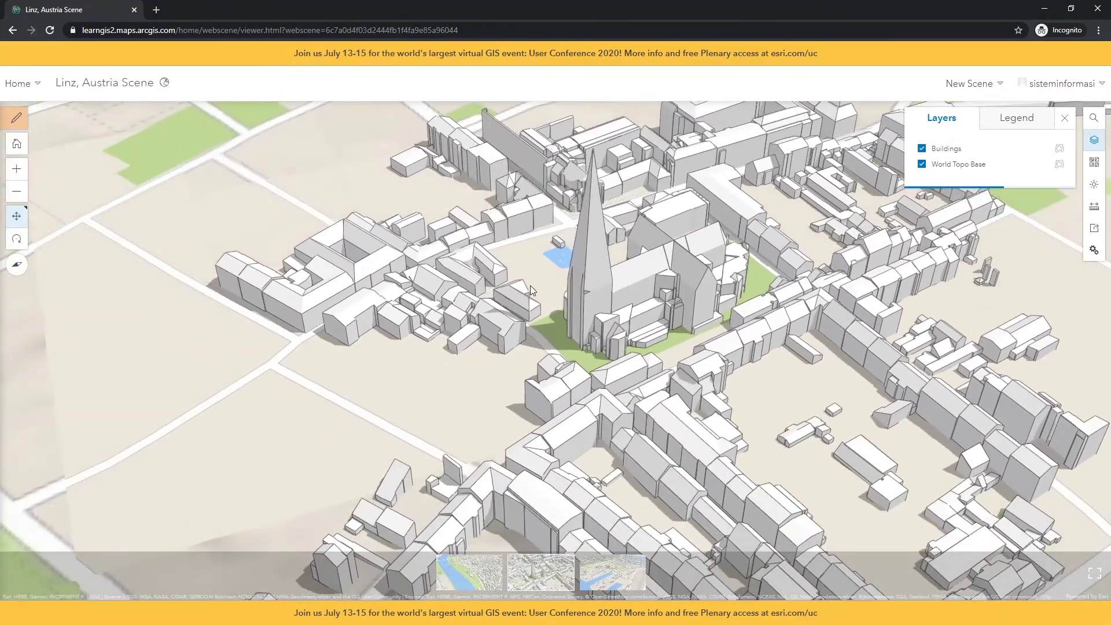
scroll(529, 285, up, 3)
drag(489, 257, 824, 342)
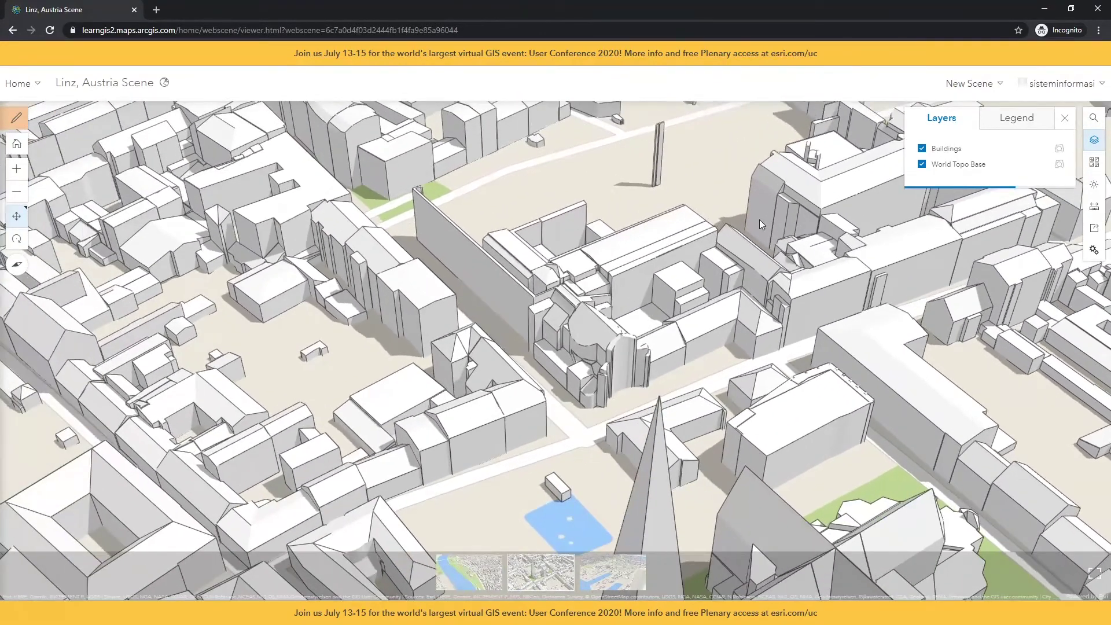
scroll(612, 269, down, 10)
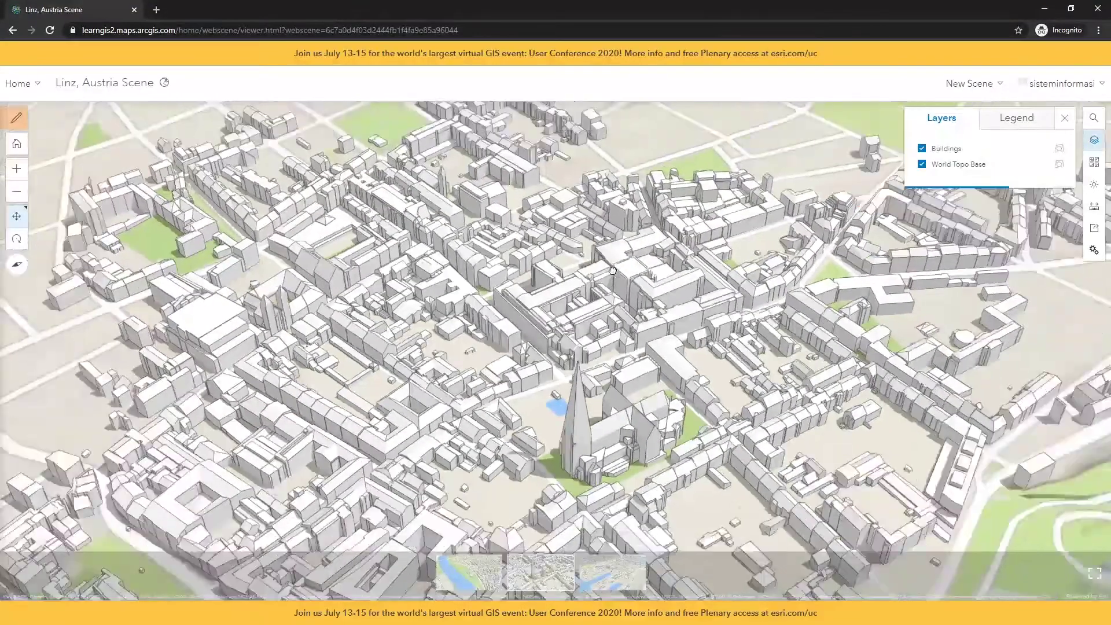
scroll(539, 460, up, 4)
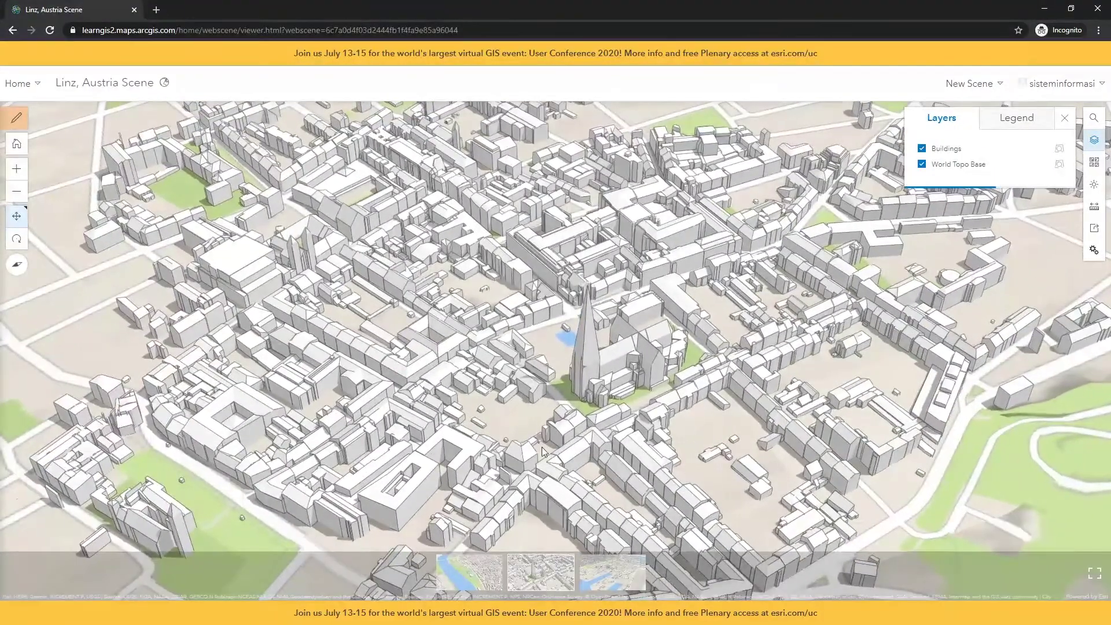
Step: Return to the Content page, show it in full screen and open the options for creating a new item
click(32, 86)
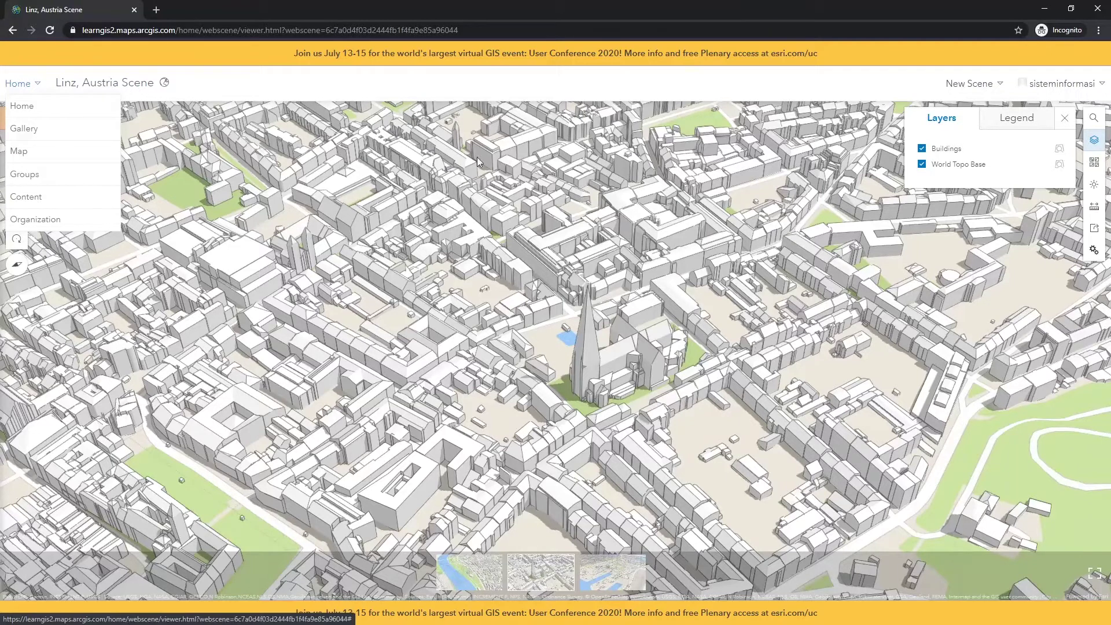
click(40, 206)
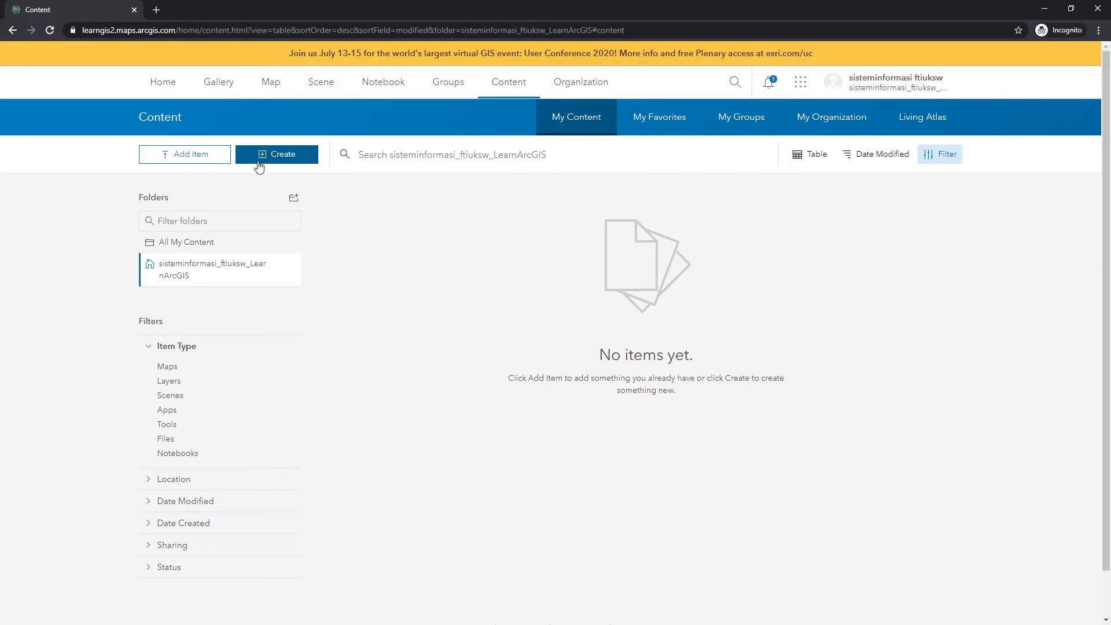
key(F11)
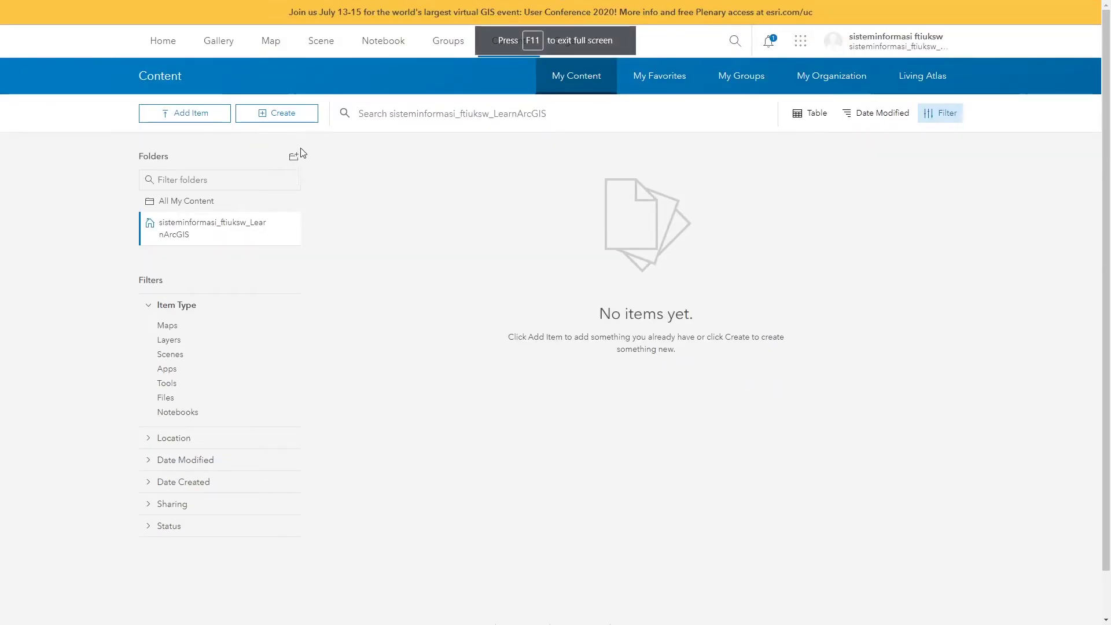
click(275, 119)
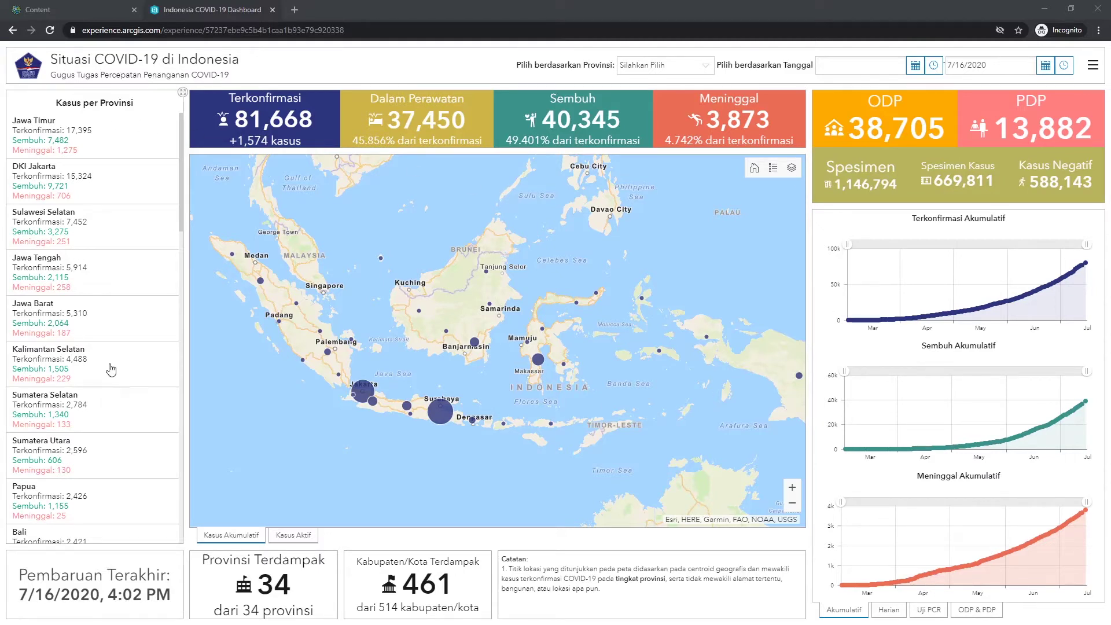
Step: In the Indonesia COVID-19 Dashboard, select DKI Jakarta, Jawa Tengah and Kalimantan Selatan in turn to view their case data
click(57, 183)
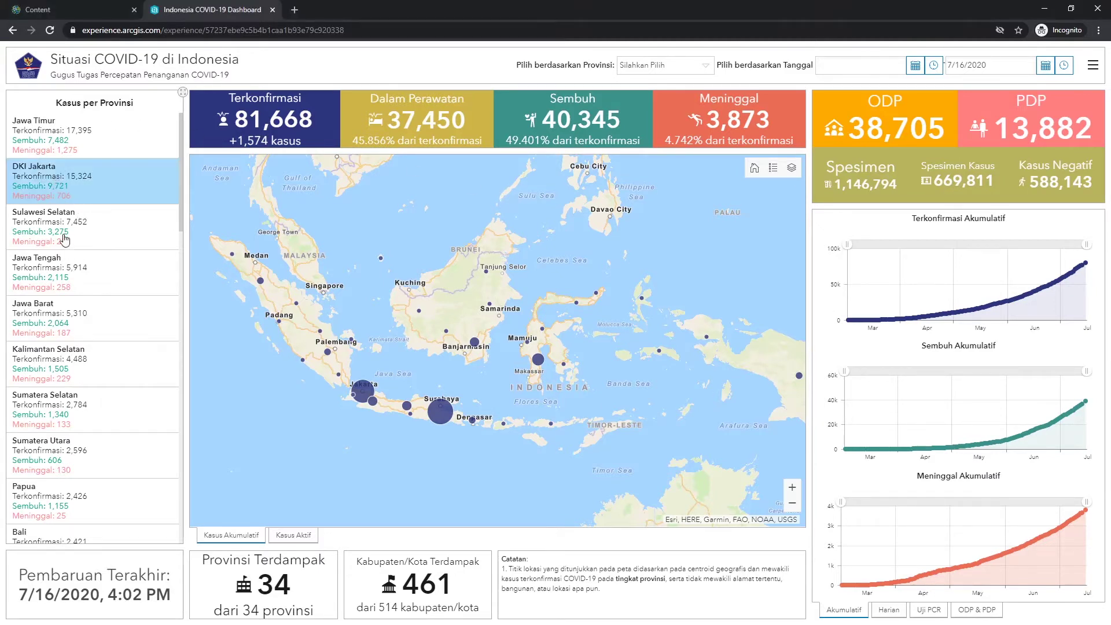
click(64, 289)
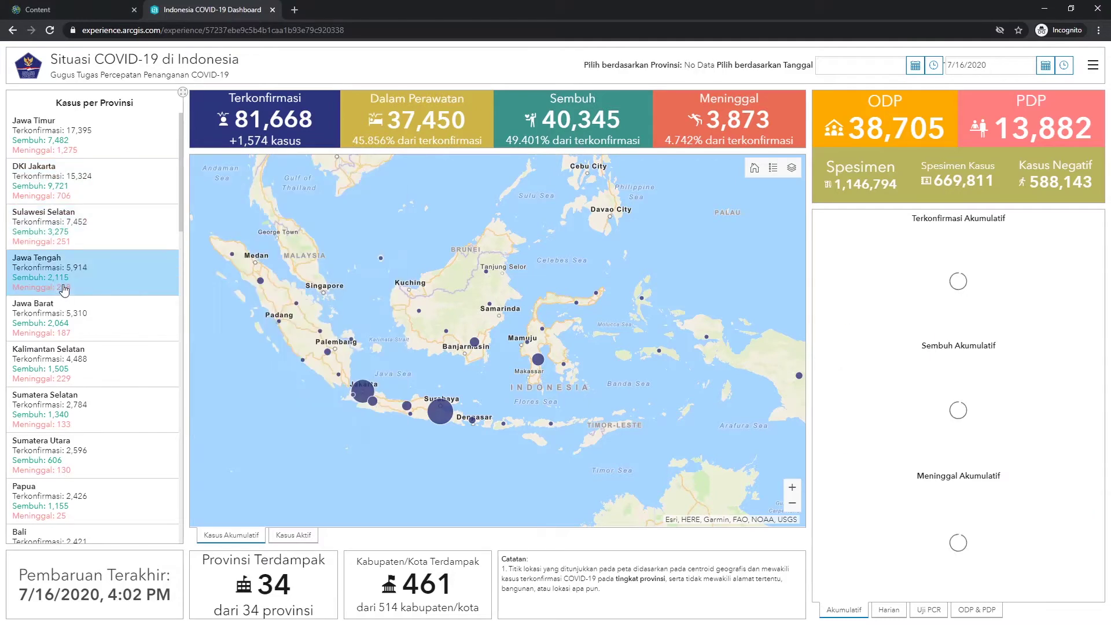
click(107, 366)
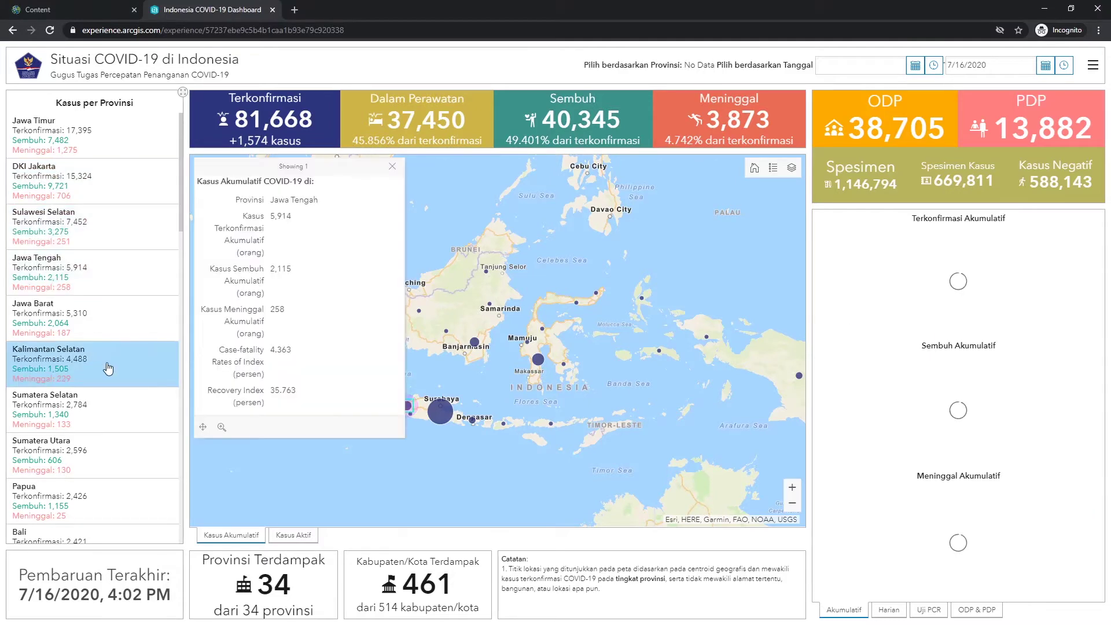
Step: Return to the Content page, start creating a new feature layer and close the Indonesia COVID-19 Dashboard
click(434, 418)
click(65, 7)
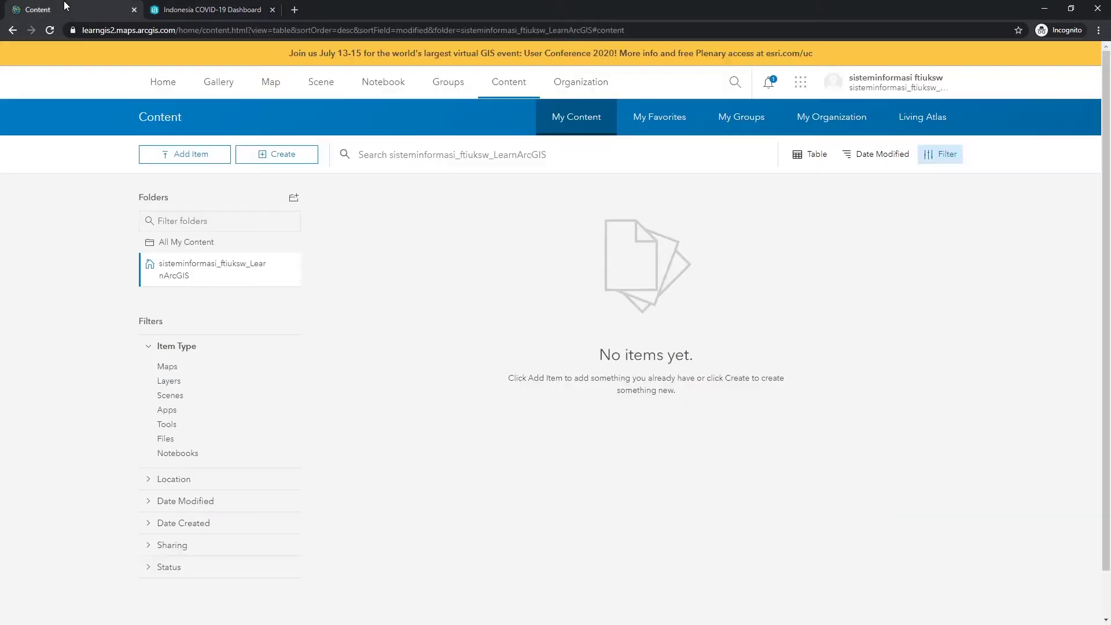
click(267, 154)
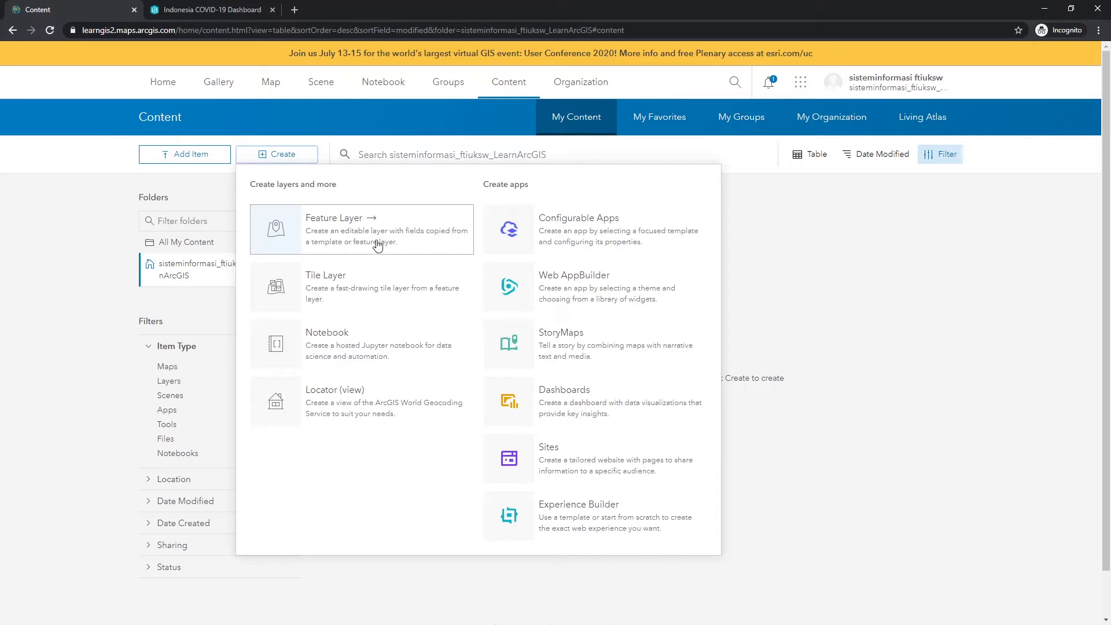
click(334, 237)
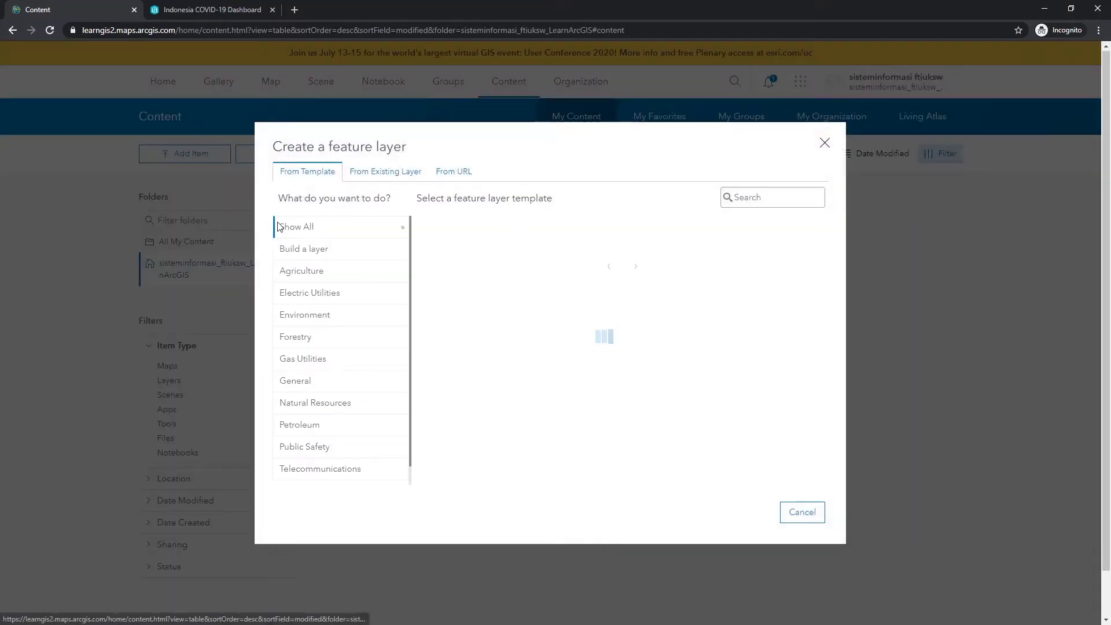
click(273, 10)
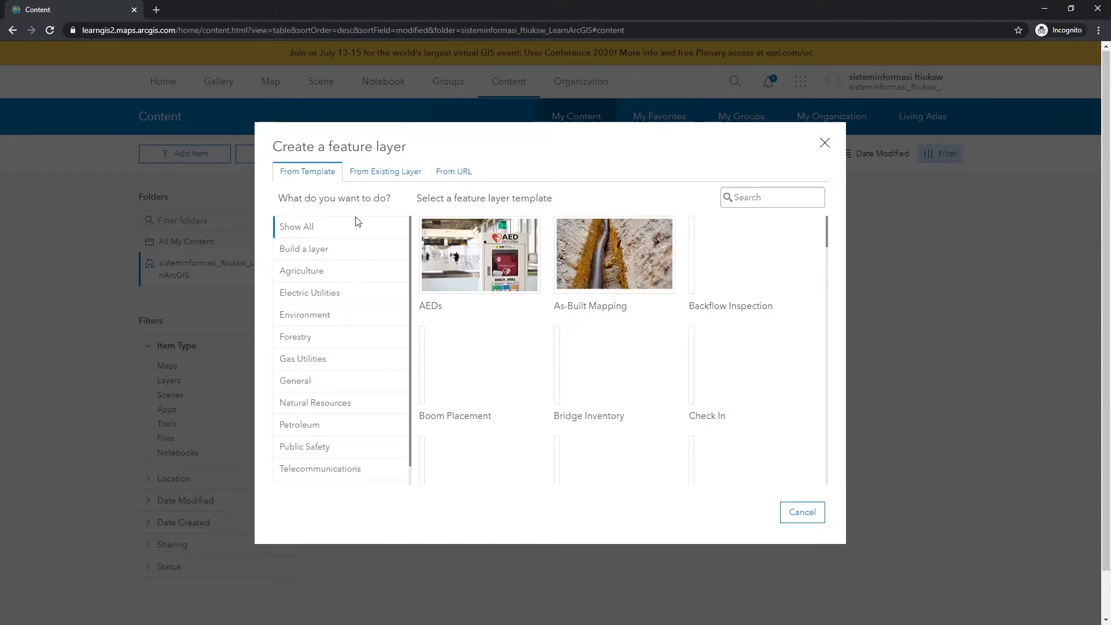
key(F11)
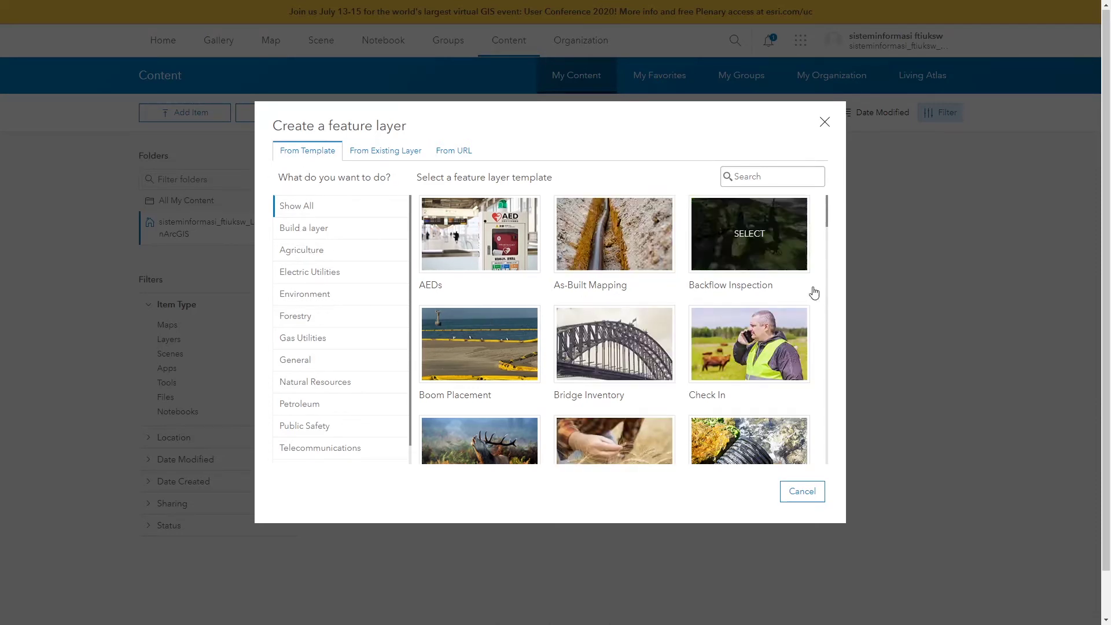
Step: Browse the feature layer templates and the organization's existing layers available as a basis for the new layer
scroll(775, 335, down, 2)
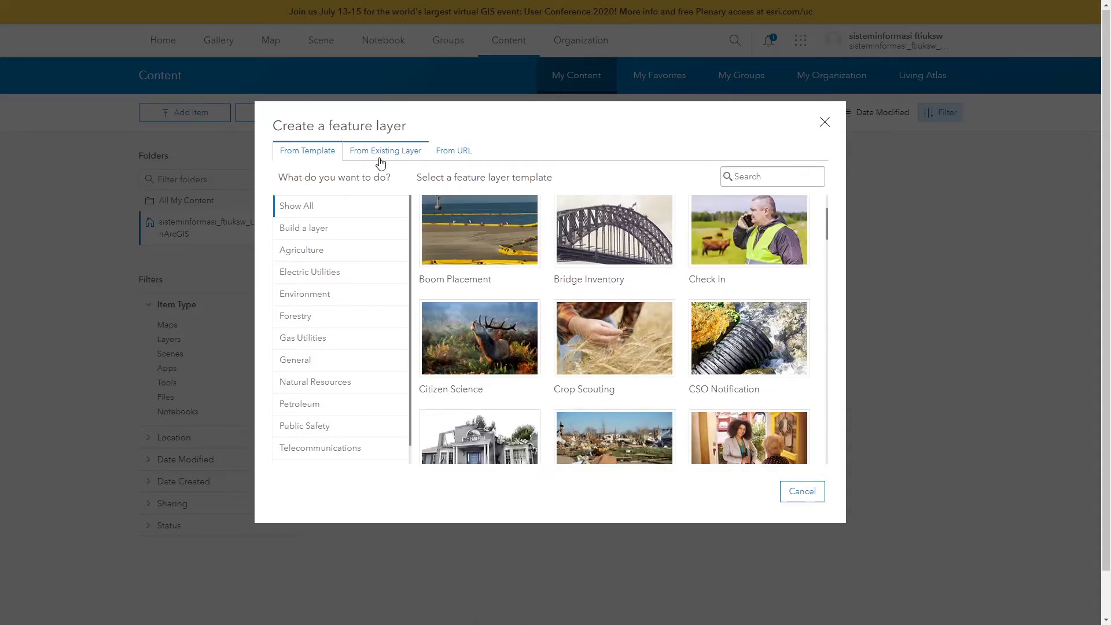
click(380, 164)
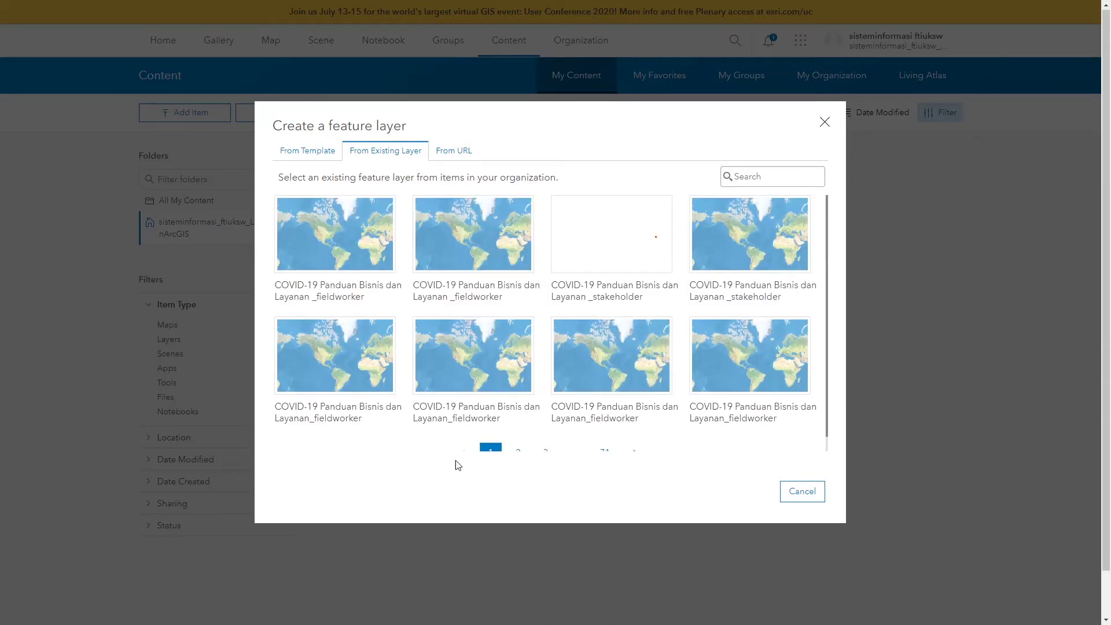
mouse_move(713, 299)
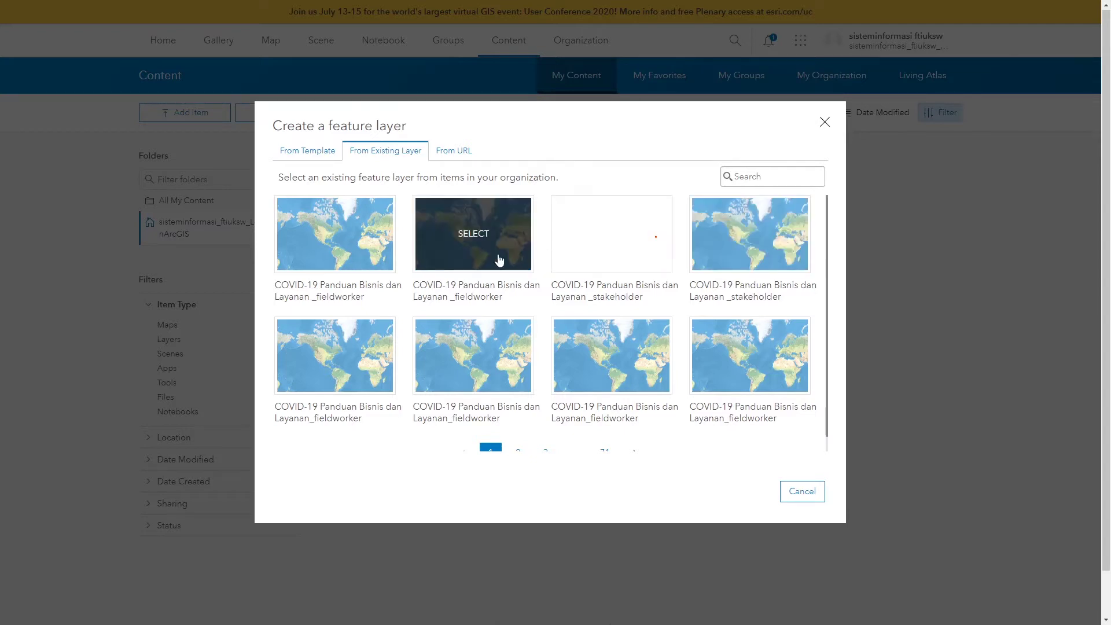
click(296, 155)
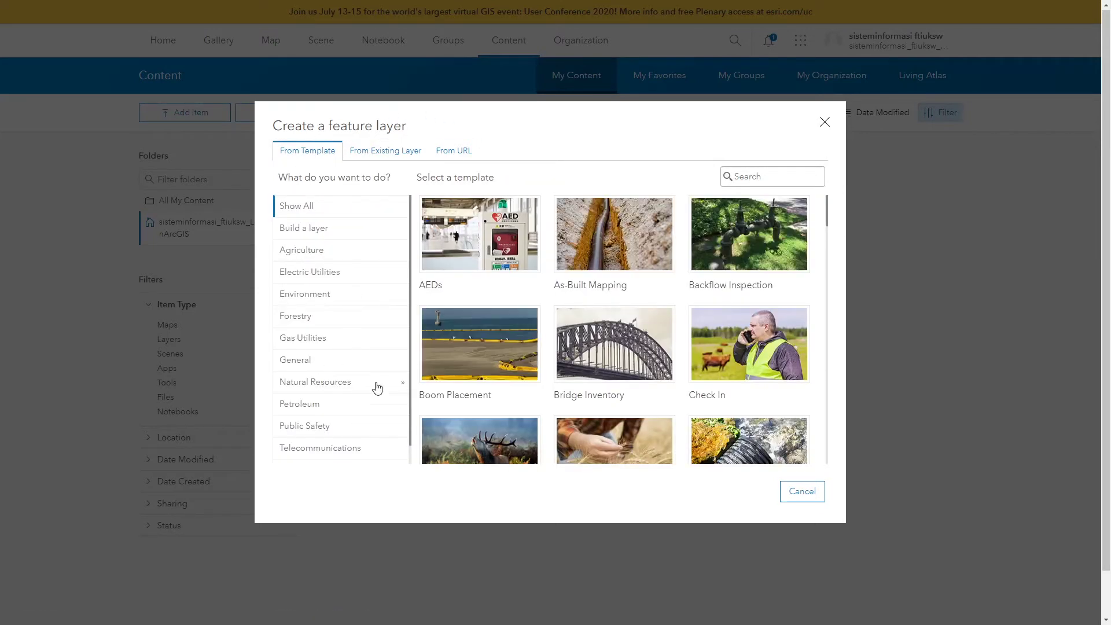
scroll(752, 347, down, 2)
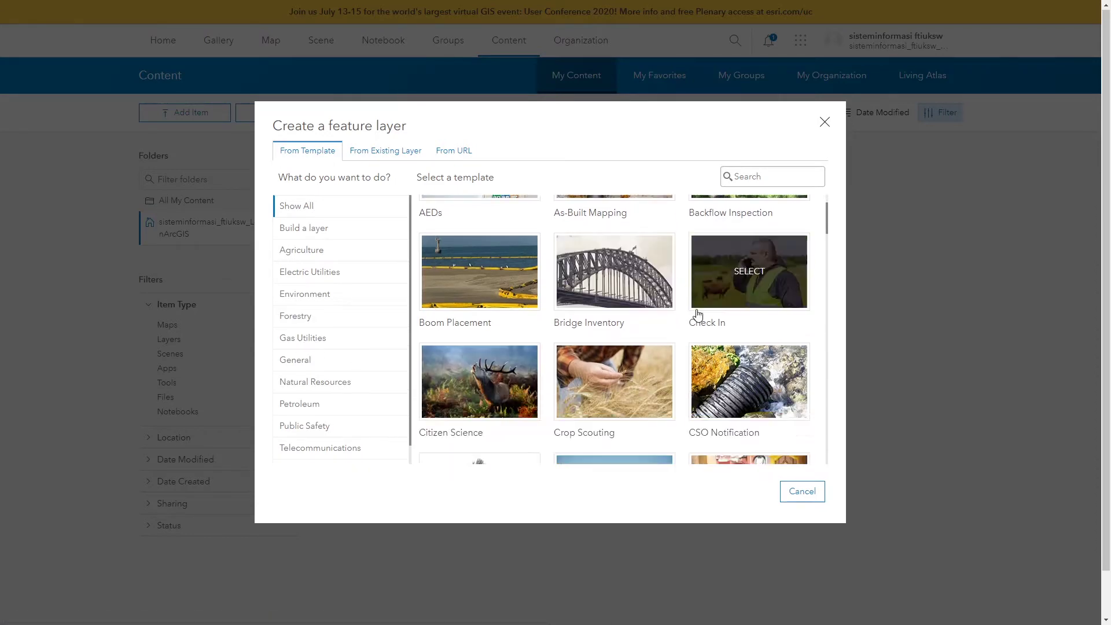
scroll(769, 322, down, 2)
scroll(767, 323, up, 6)
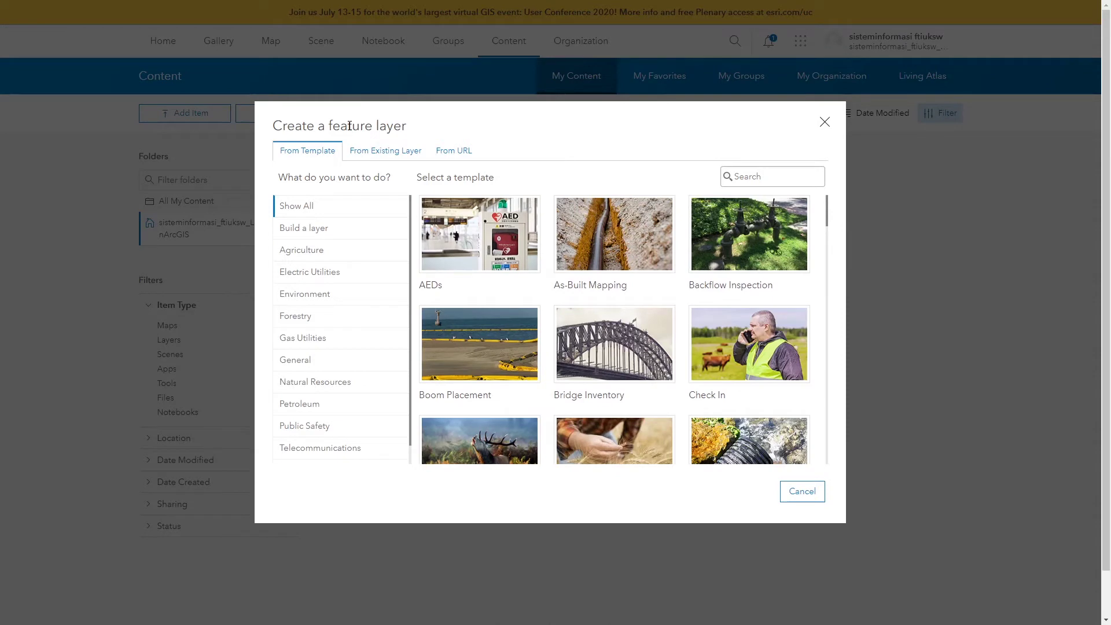
drag(338, 124, 364, 124)
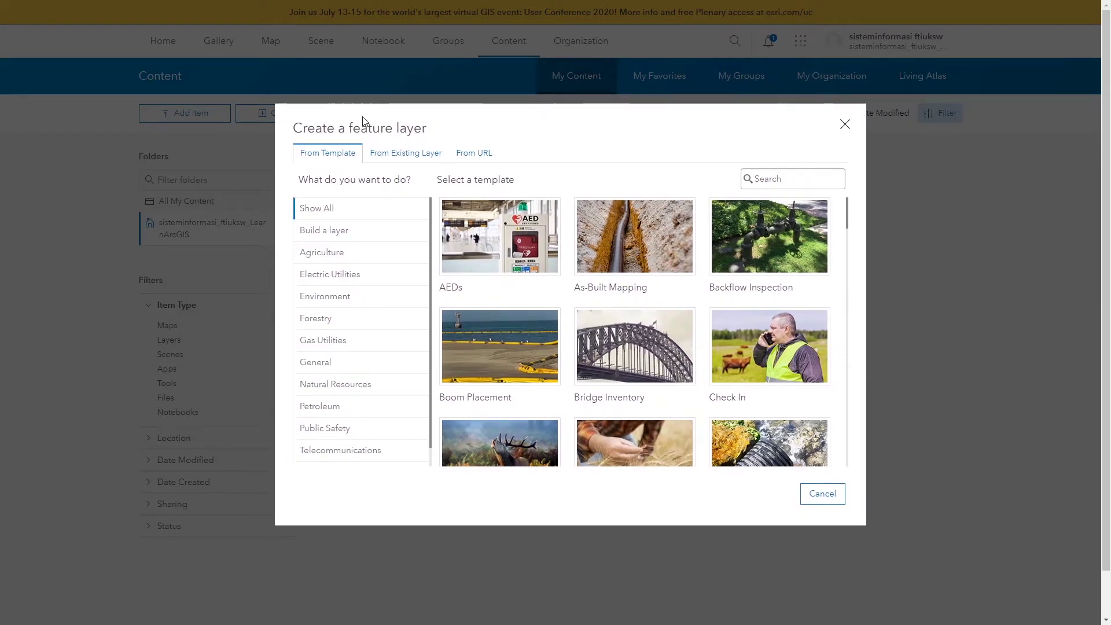
Step: Find the Points template by searching for "point" and create the feature layer from it with Point layer included
click(786, 180)
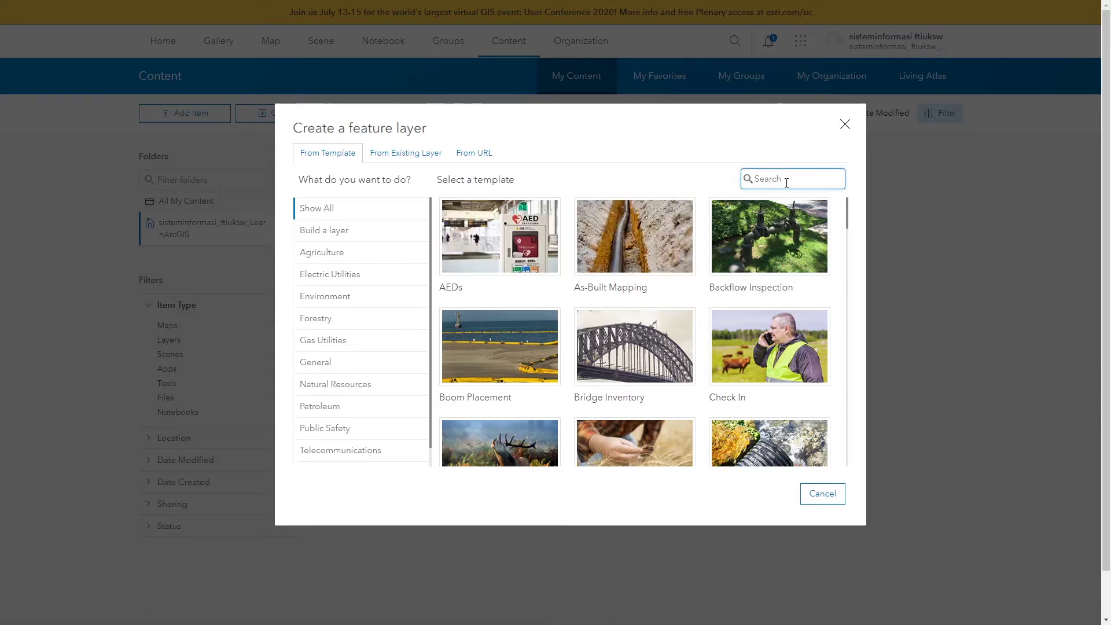
text(point)
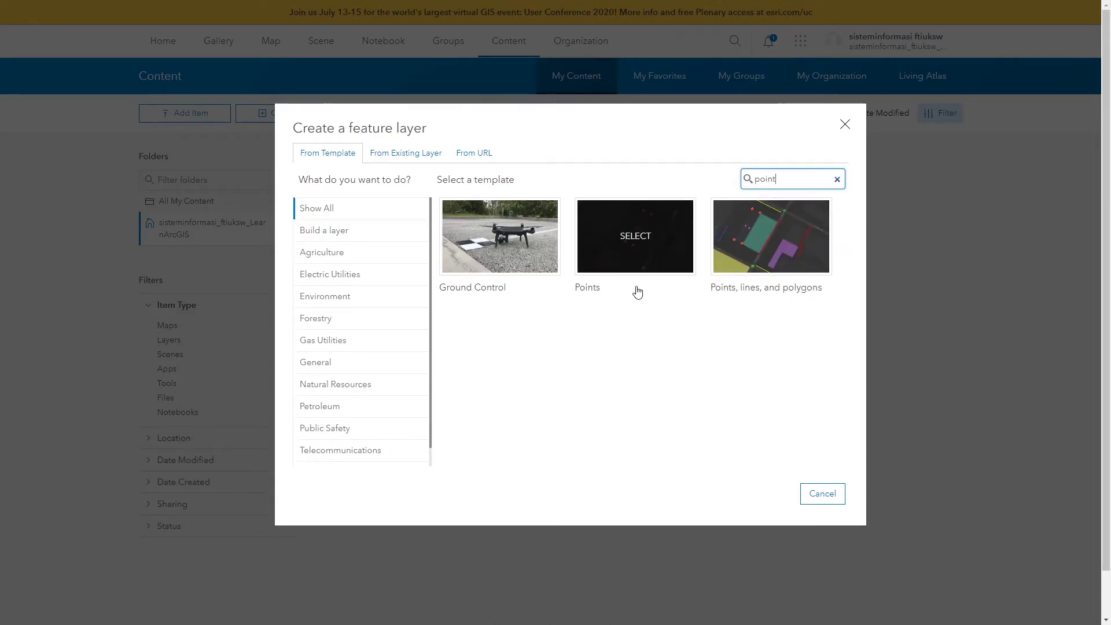
click(627, 258)
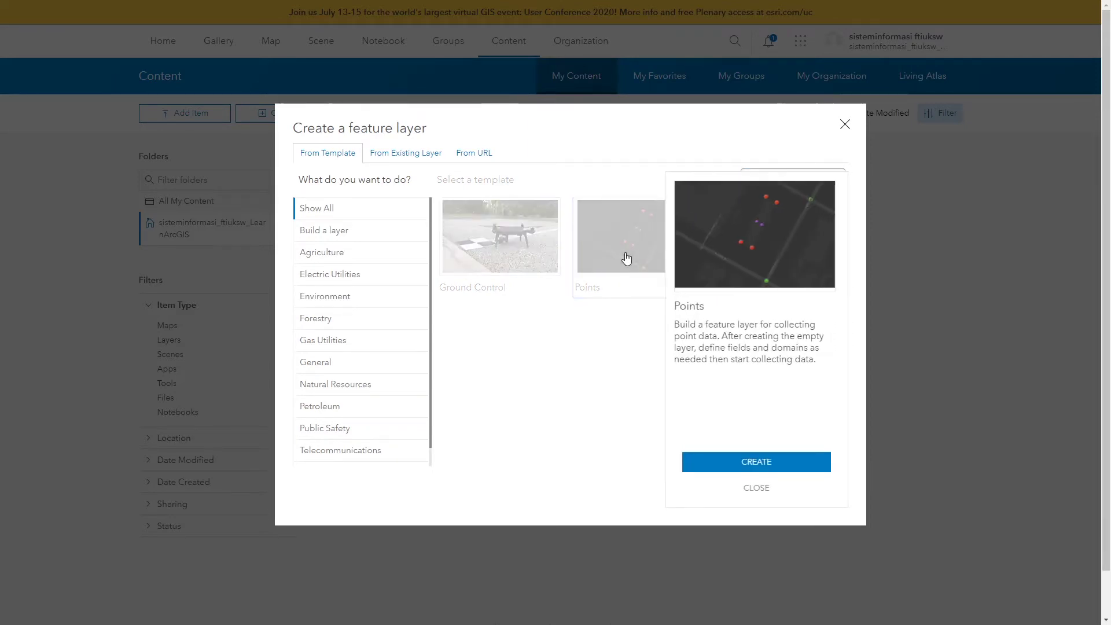
click(754, 463)
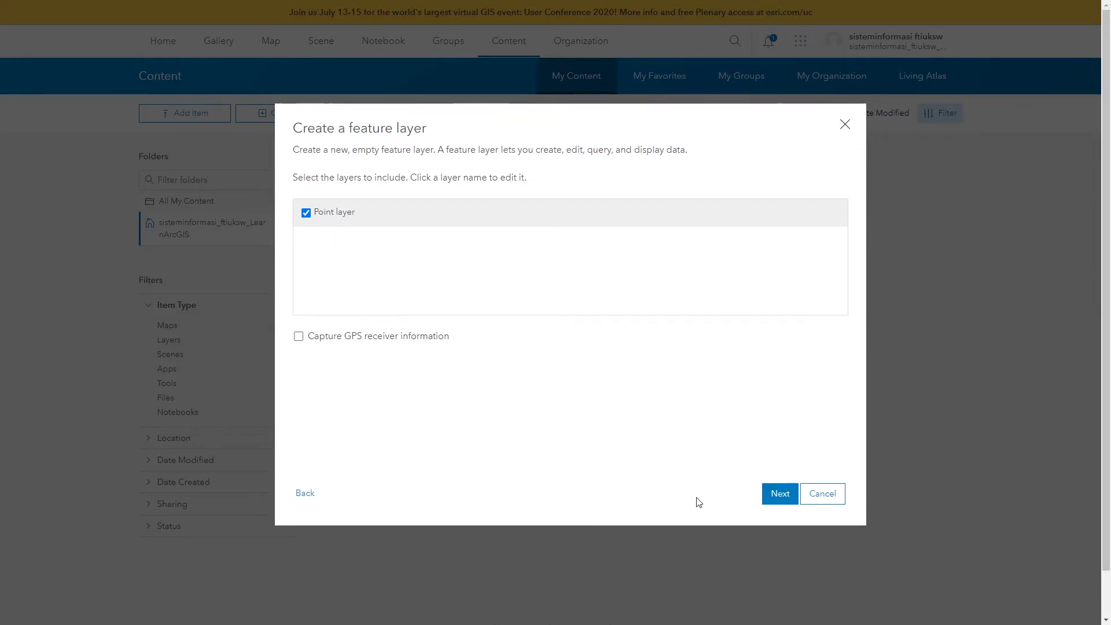
click(791, 501)
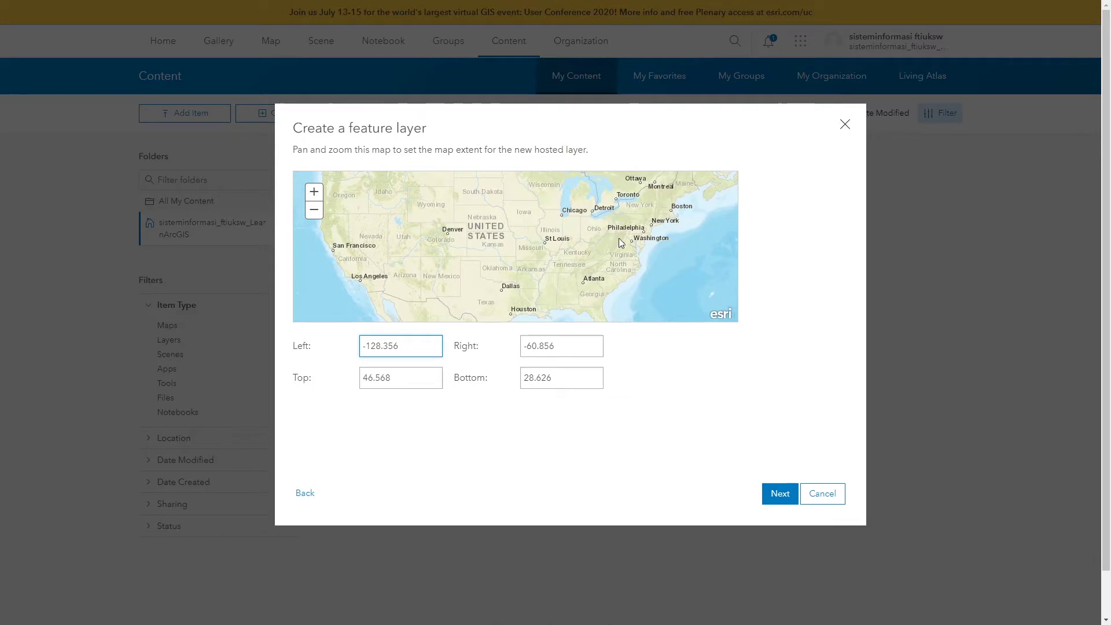
Step: Move the new layer's map extent to western Indonesia, covering Singapore, Jakarta and Kalimantan
scroll(647, 248, down, 1)
drag(683, 269, 476, 182)
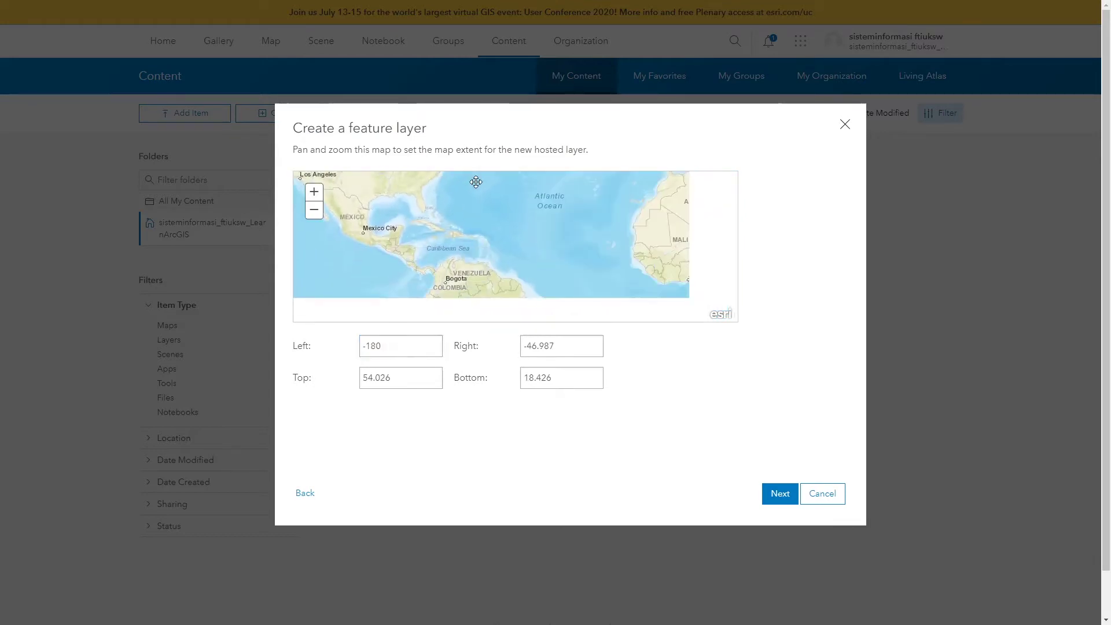
drag(670, 281, 459, 179)
drag(628, 268, 405, 214)
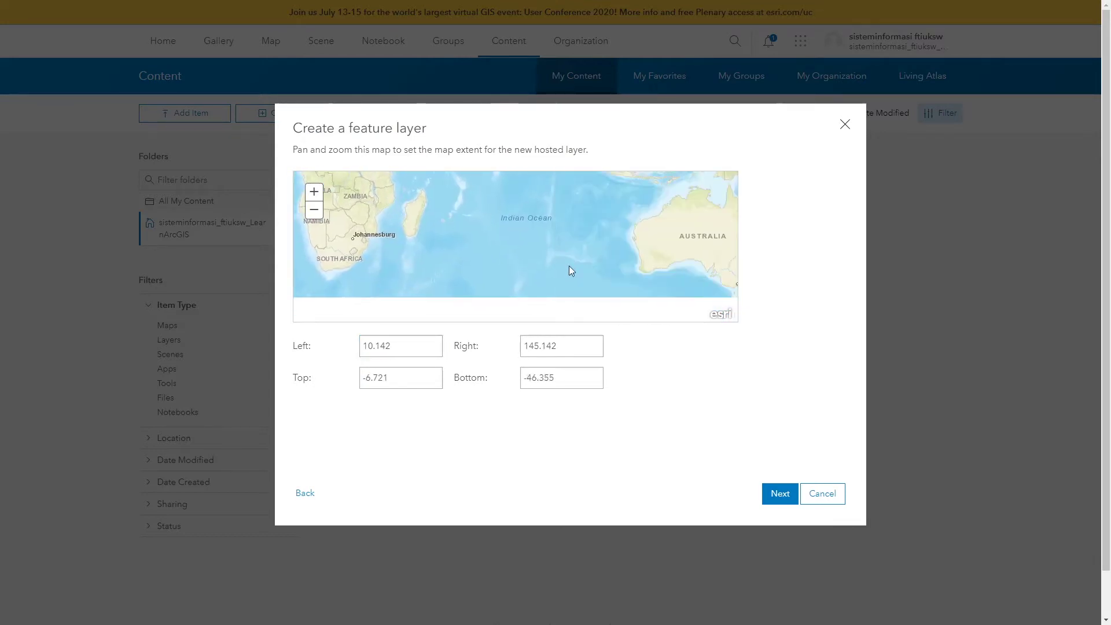
drag(572, 271, 314, 231)
drag(598, 286, 303, 235)
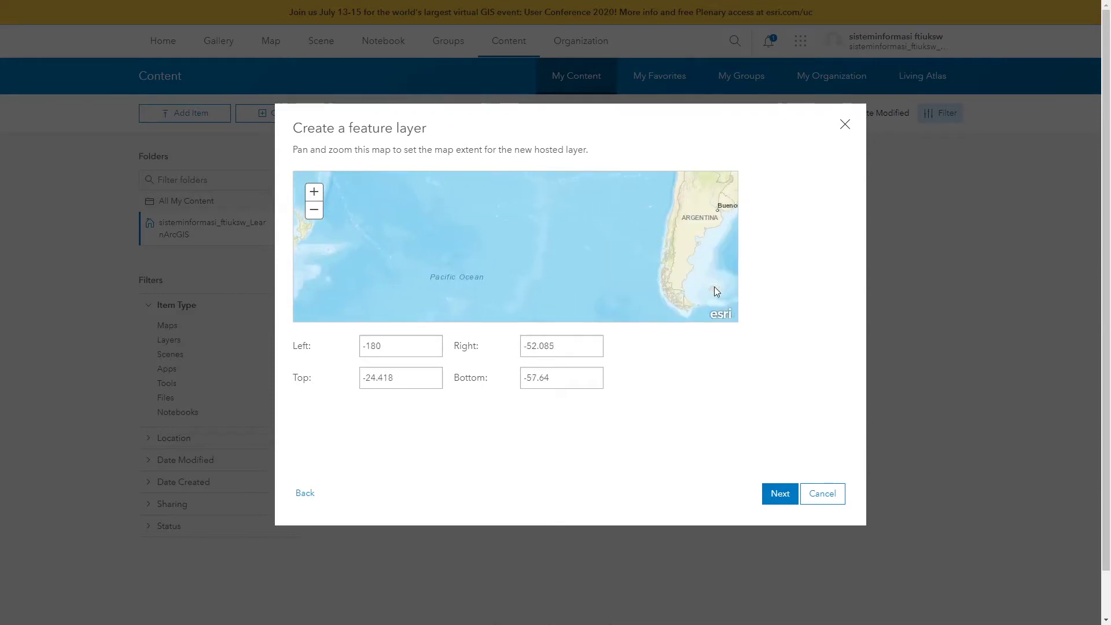
scroll(676, 256, down, 4)
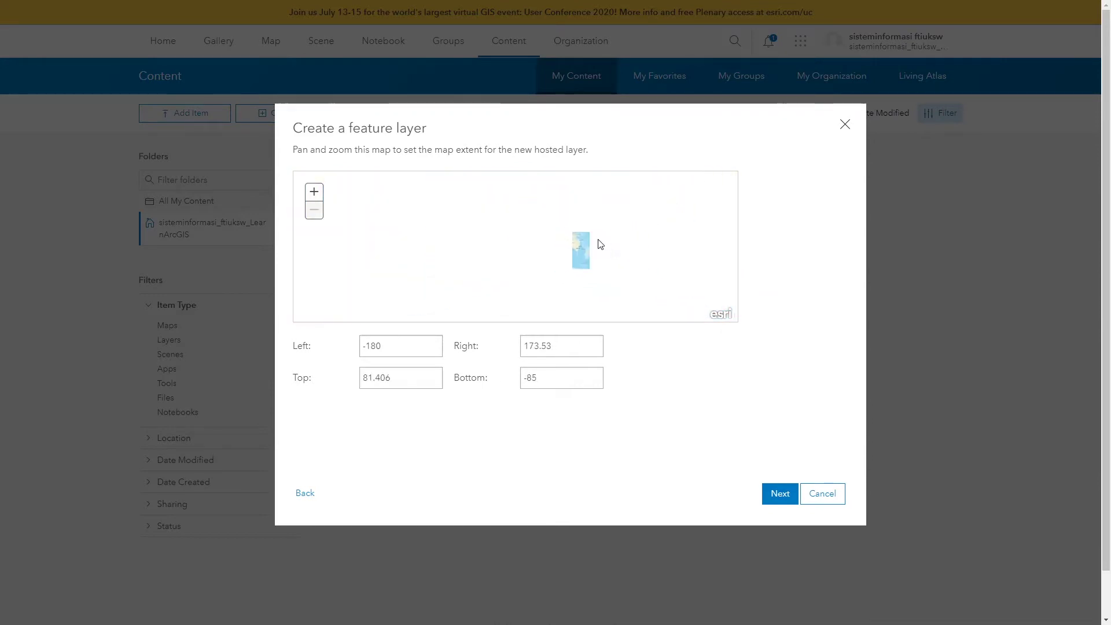
scroll(601, 243, up, 5)
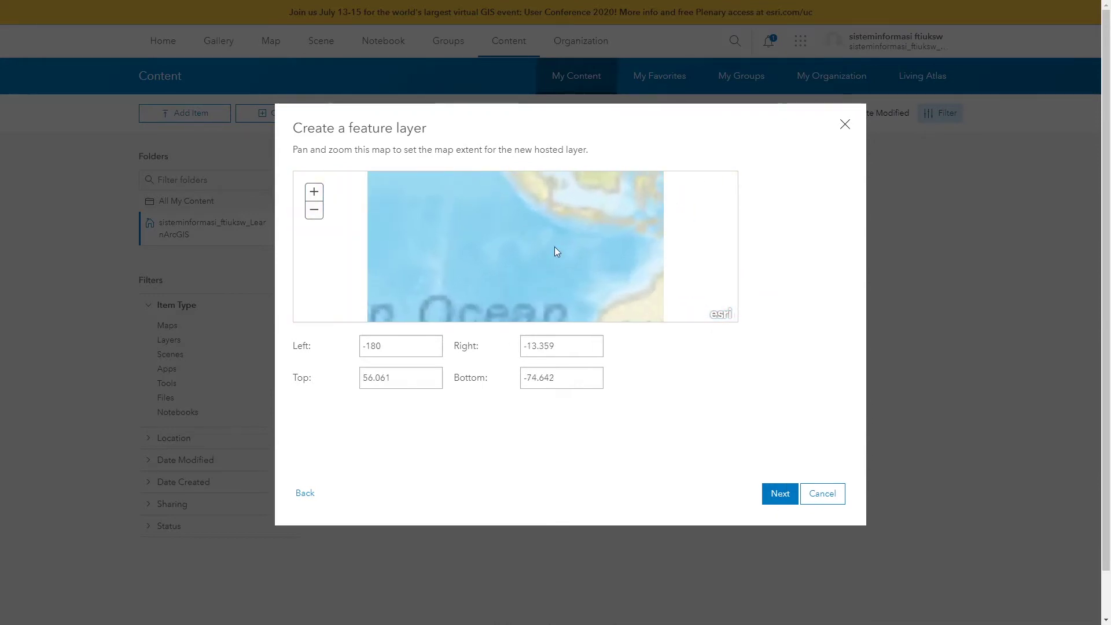
scroll(550, 258, up, 3)
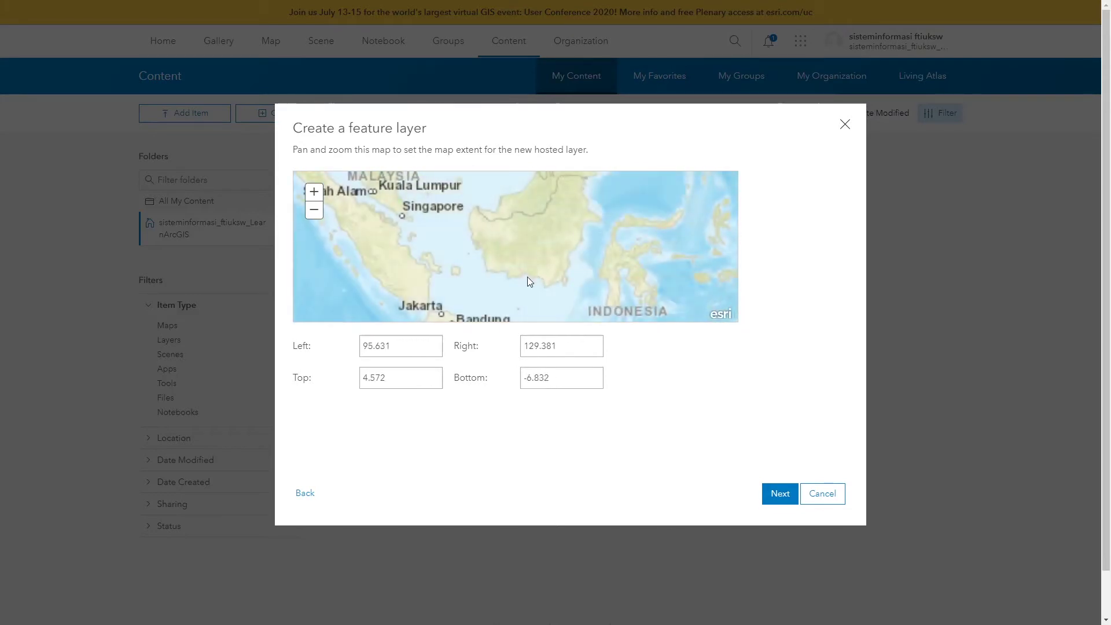
Step: Narrow the layer's map extent to the town of Salatiga in Jawa Tengah
scroll(526, 277, up, 2)
drag(518, 269, 571, 174)
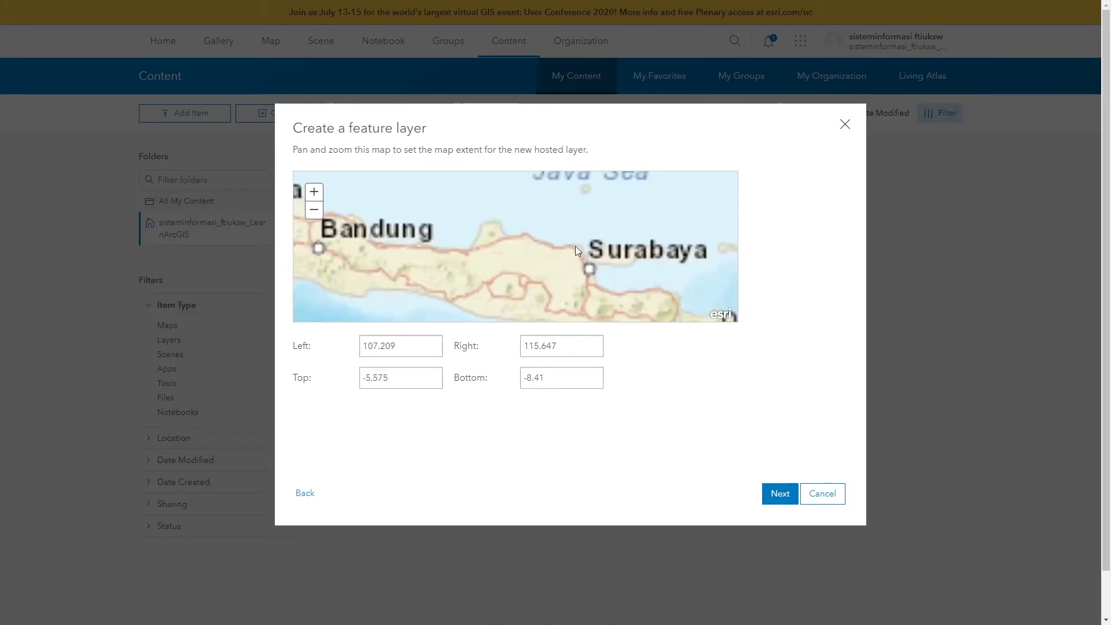
scroll(532, 235, up, 2)
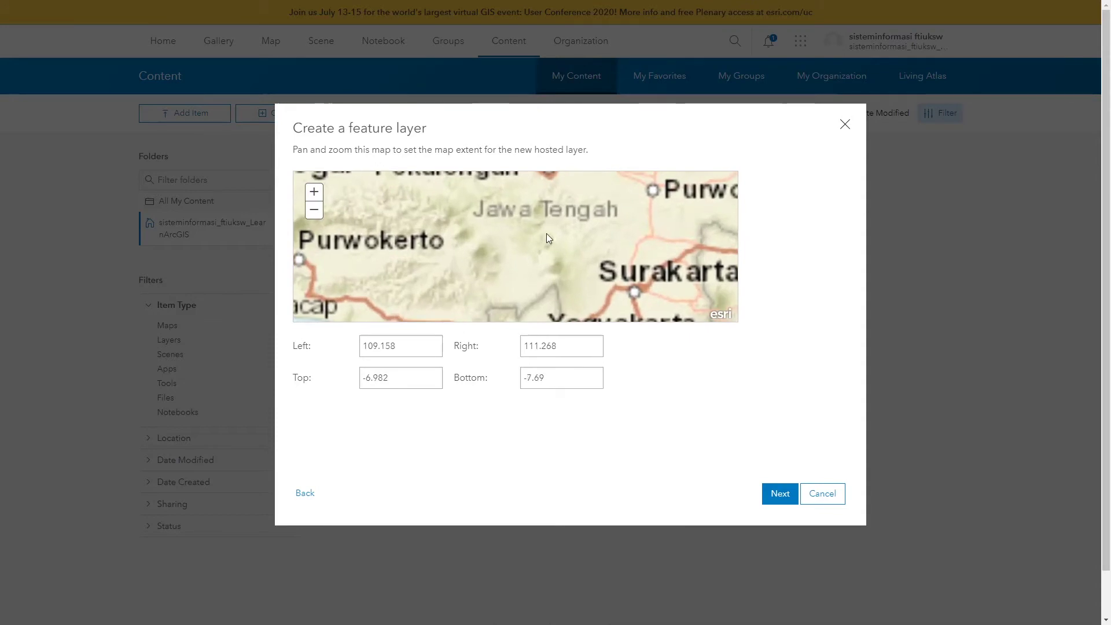
scroll(536, 270, up, 1)
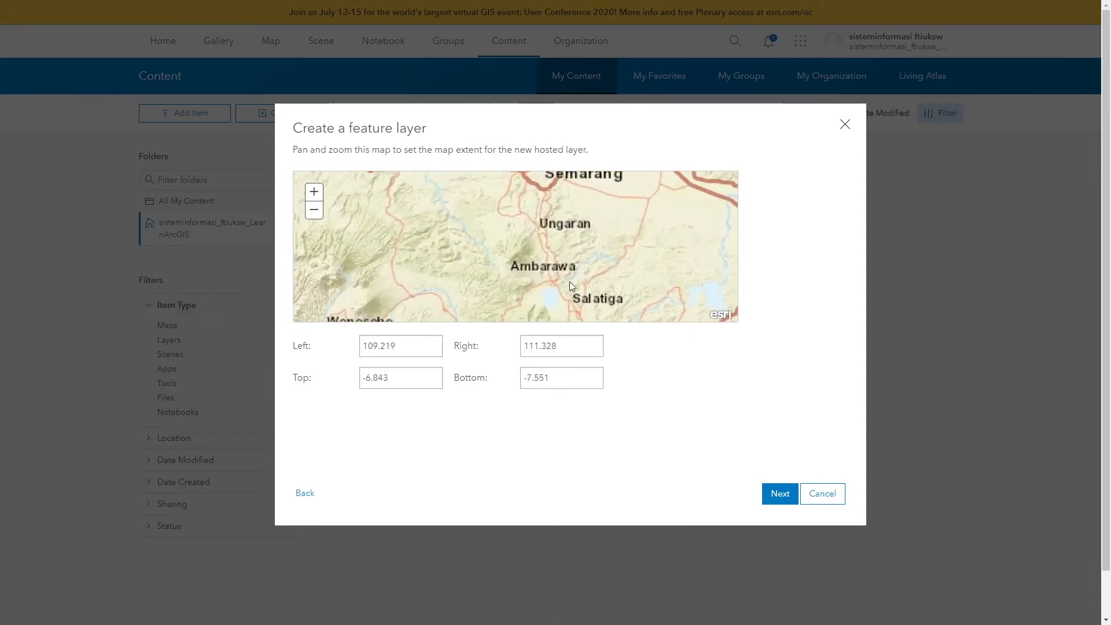
drag(535, 269, 564, 215)
scroll(540, 254, up, 1)
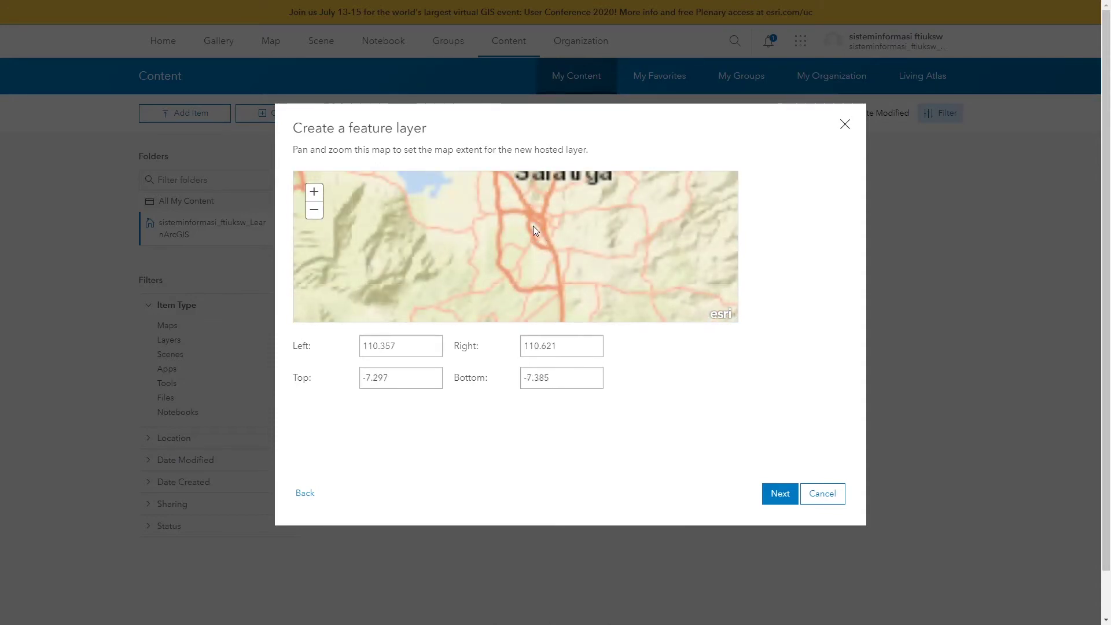
scroll(533, 226, up, 1)
scroll(542, 227, up, 3)
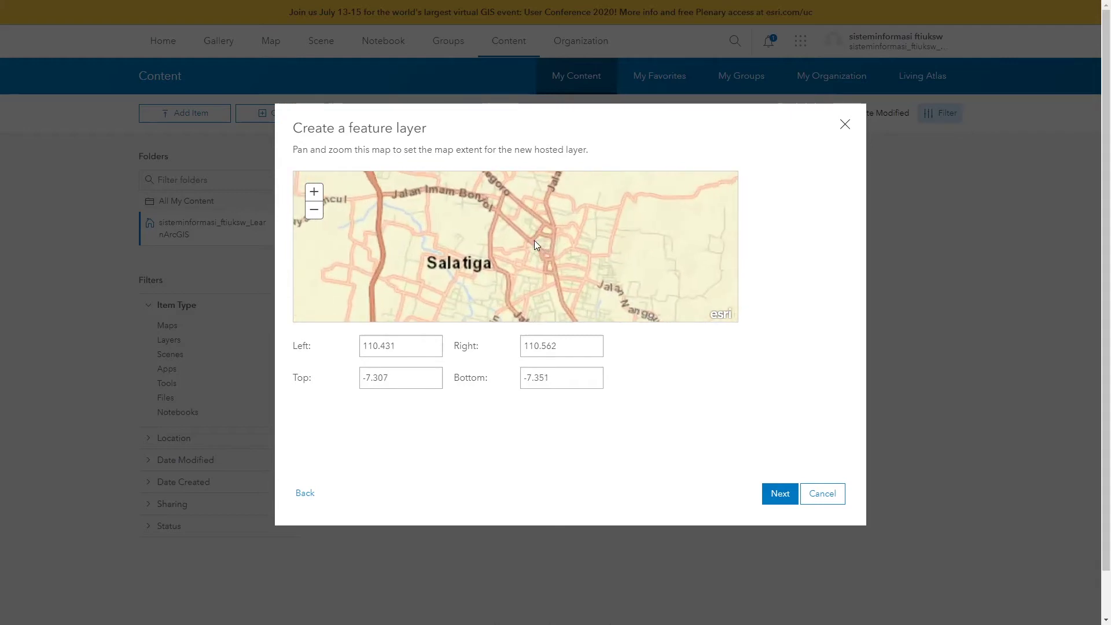
drag(529, 246, 528, 258)
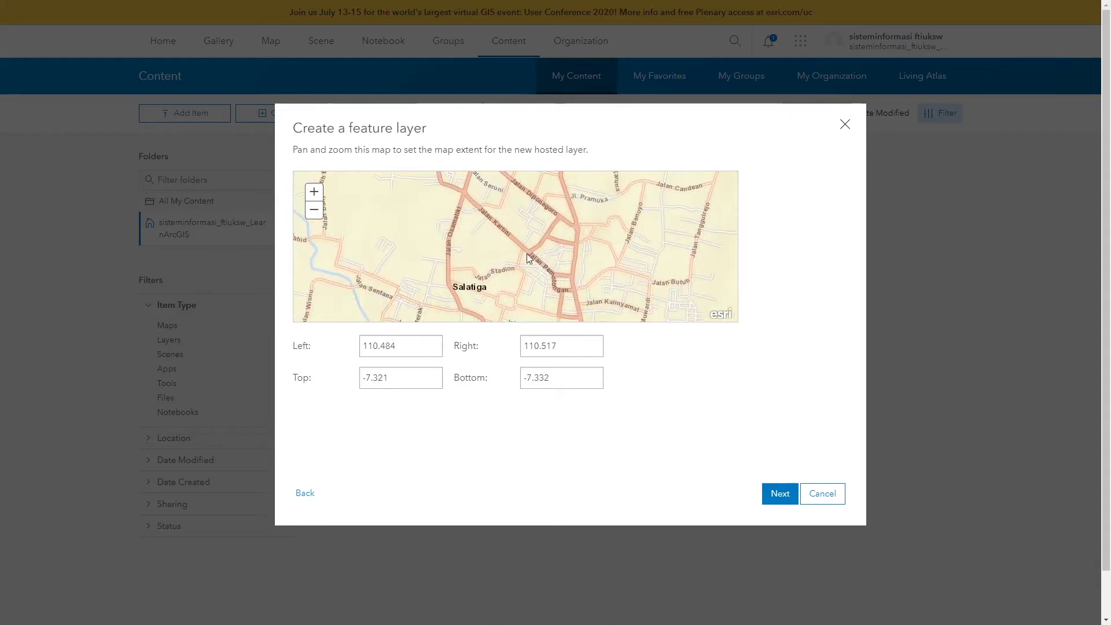
Step: Refine the extent to the streets around Jalan Yos Sudarso, about 110.491 to 110.507 and -7.317 to -7.323, and accept it
scroll(517, 249, up, 1)
drag(535, 211, 539, 256)
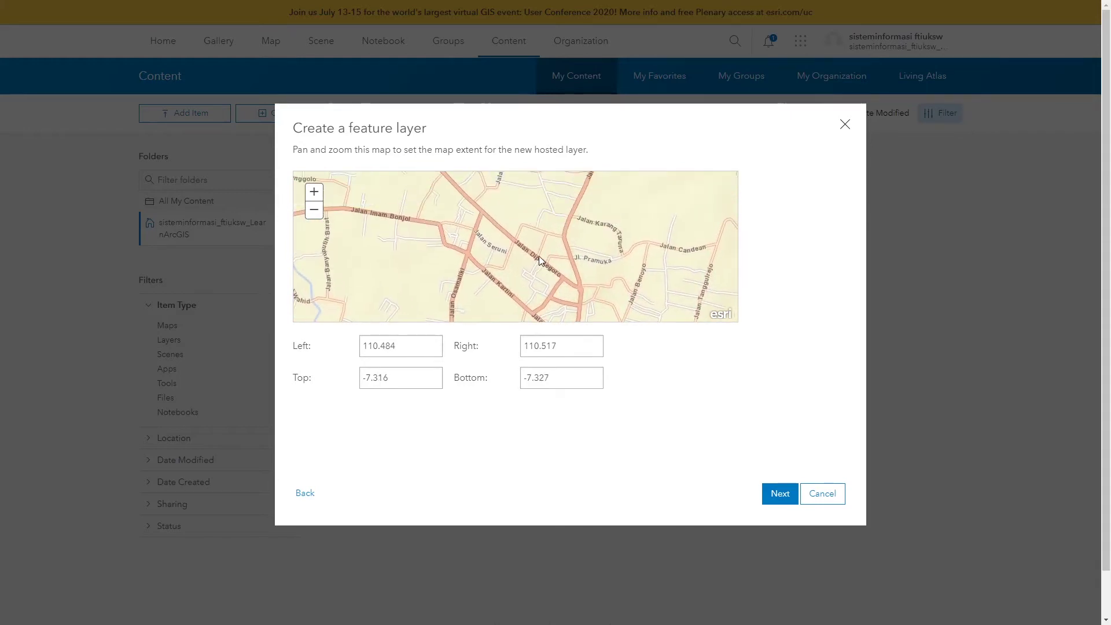
scroll(536, 251, up, 2)
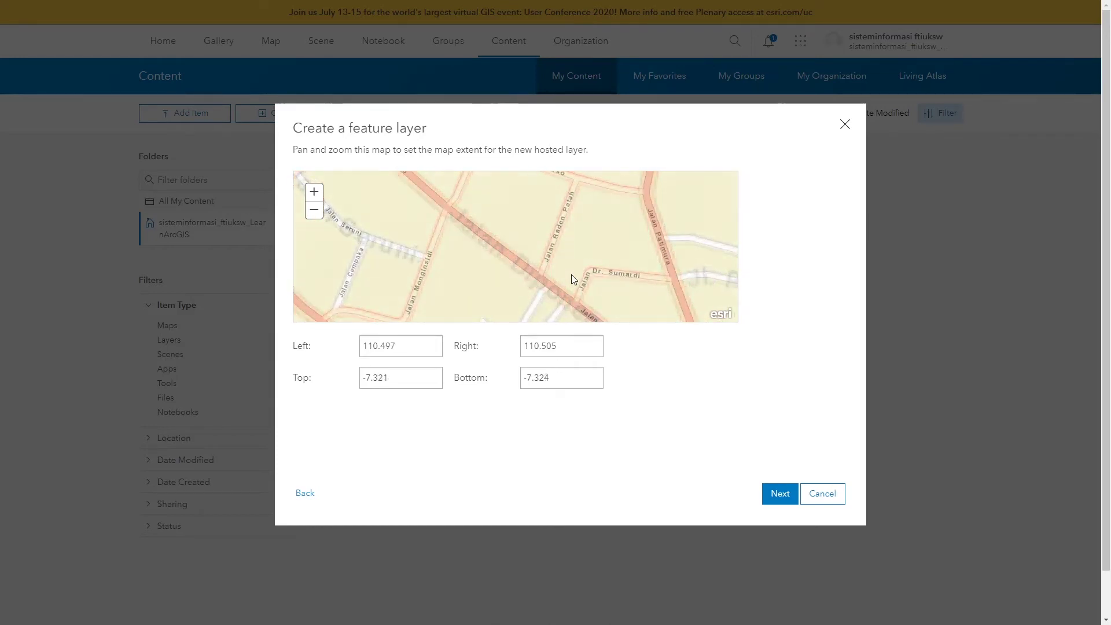
drag(505, 221, 635, 313)
drag(549, 231, 492, 166)
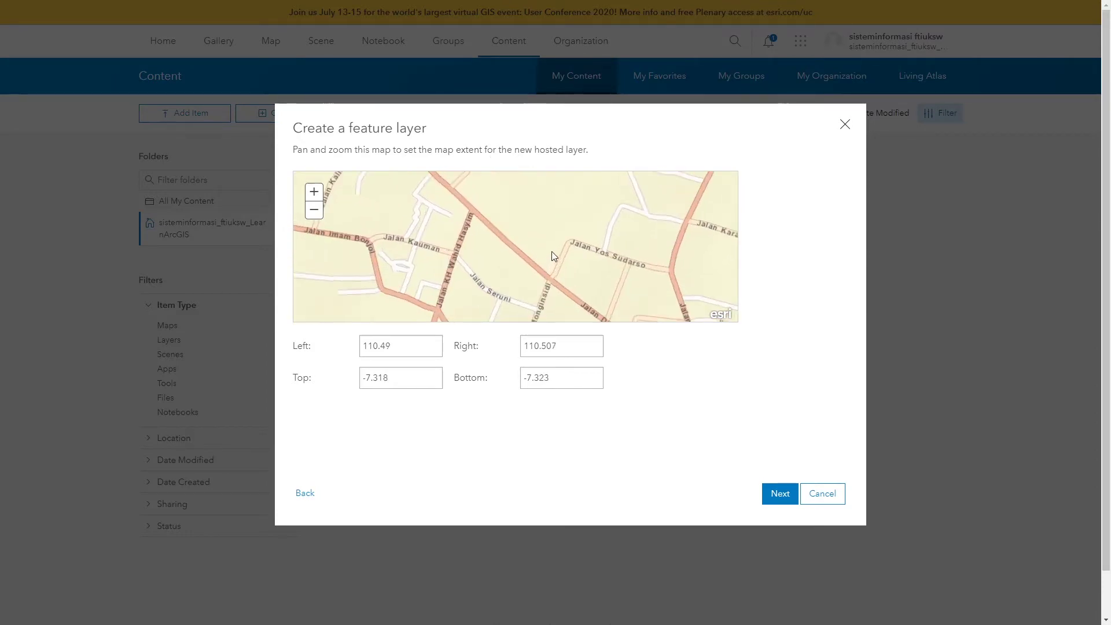
scroll(550, 254, up, 2)
drag(544, 265, 561, 295)
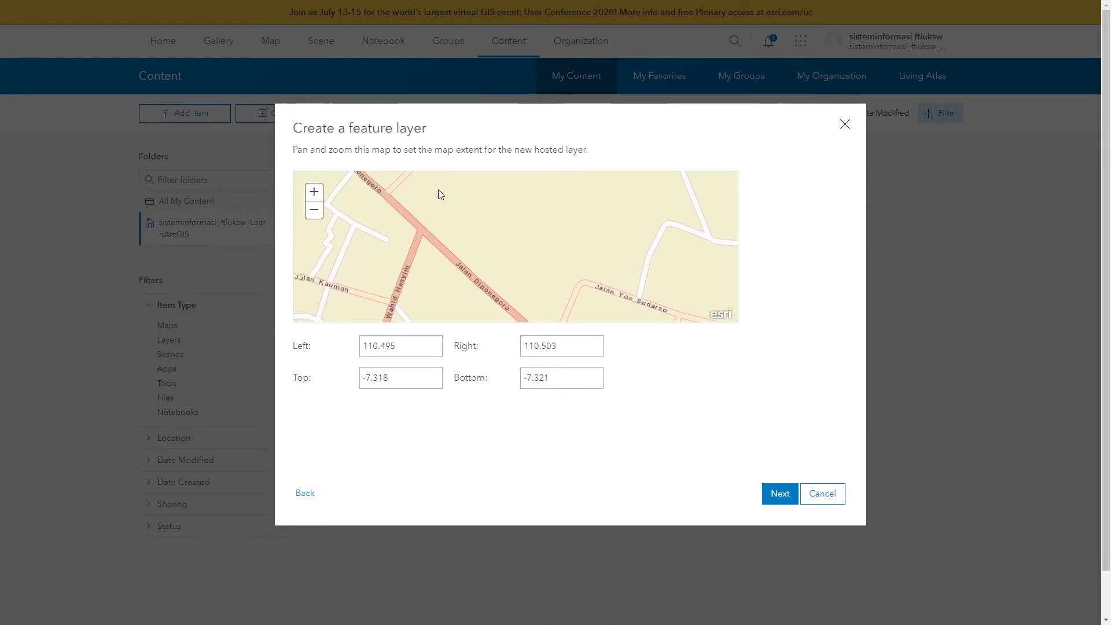
scroll(508, 217, down, 1)
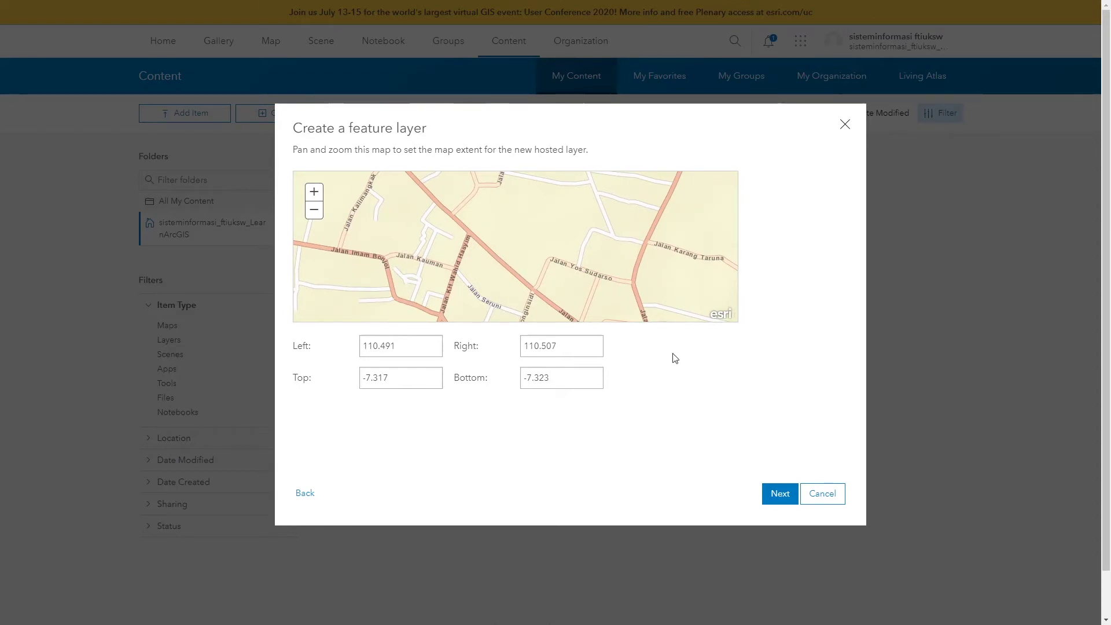
click(779, 494)
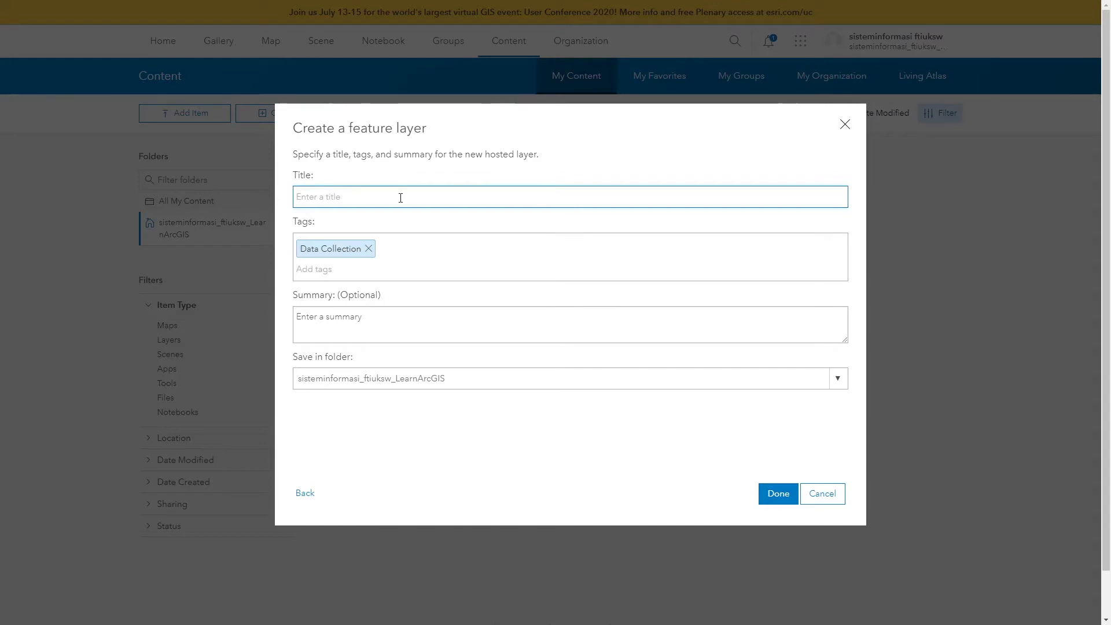
Step: Title the new hosted layer Kampus UKSW, keep the Data Collection tag and the preset folder, and finish creating it
text(Kampus UKSW)
click(768, 383)
click(361, 409)
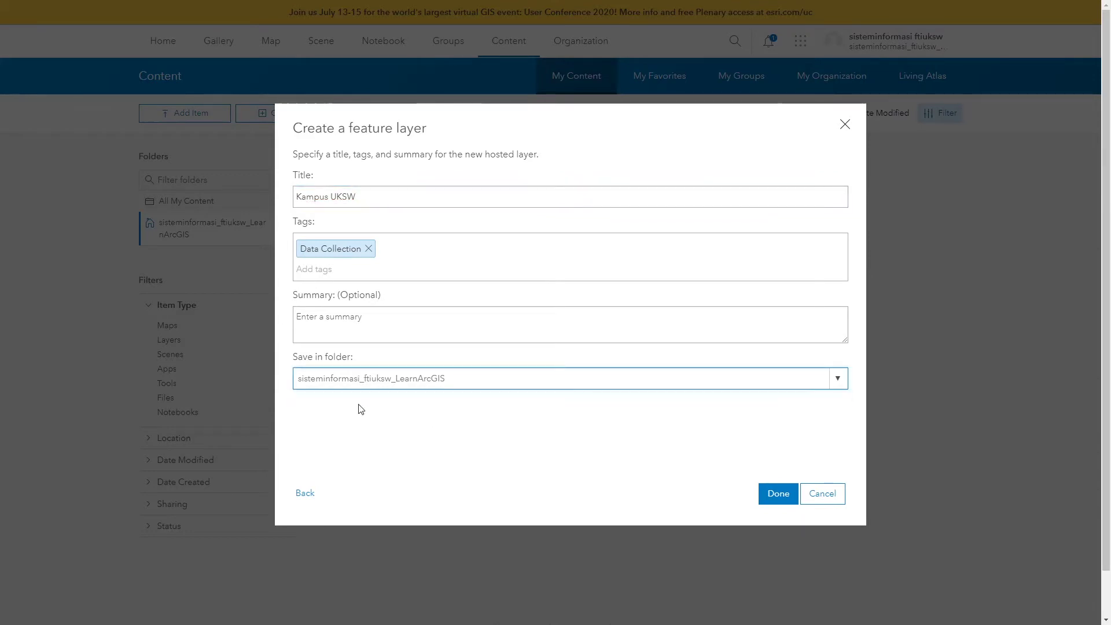
click(780, 499)
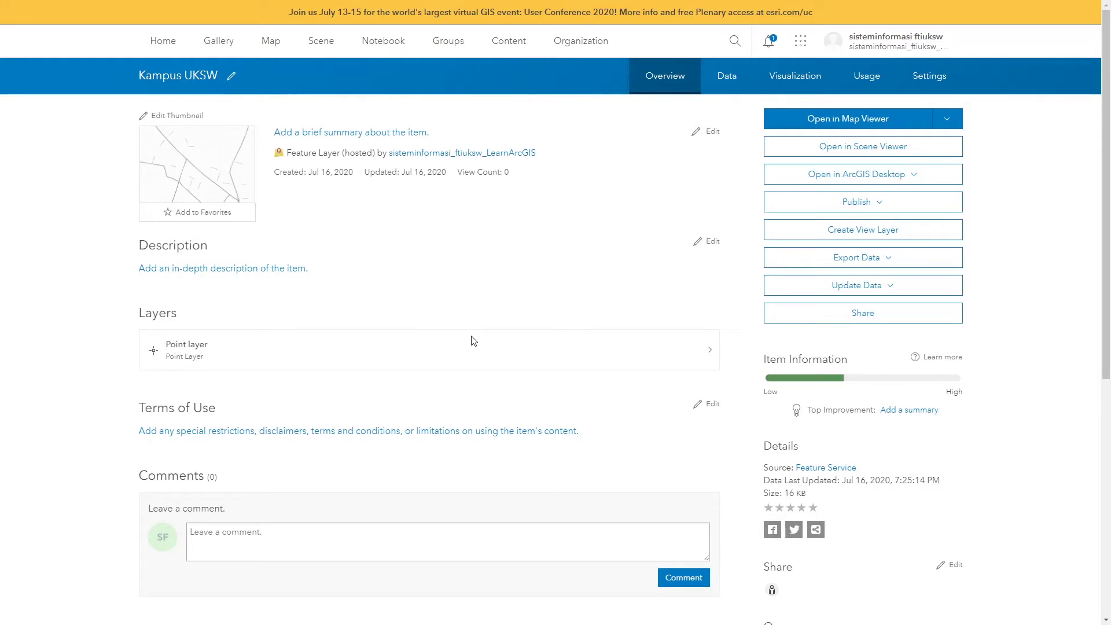
Step: Add a string field with field name and display name Gedung to the Kampus UKSW layer, keeping length 256 and null values allowed
mouse_move(188, 150)
scroll(498, 338, down, 1)
scroll(509, 337, up, 1)
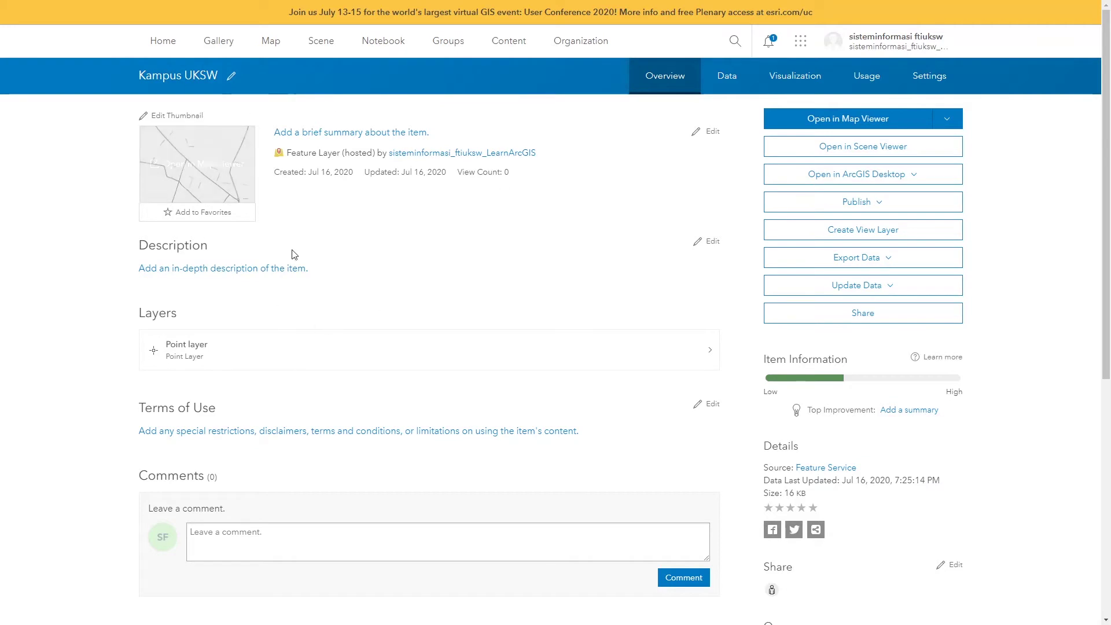
click(729, 78)
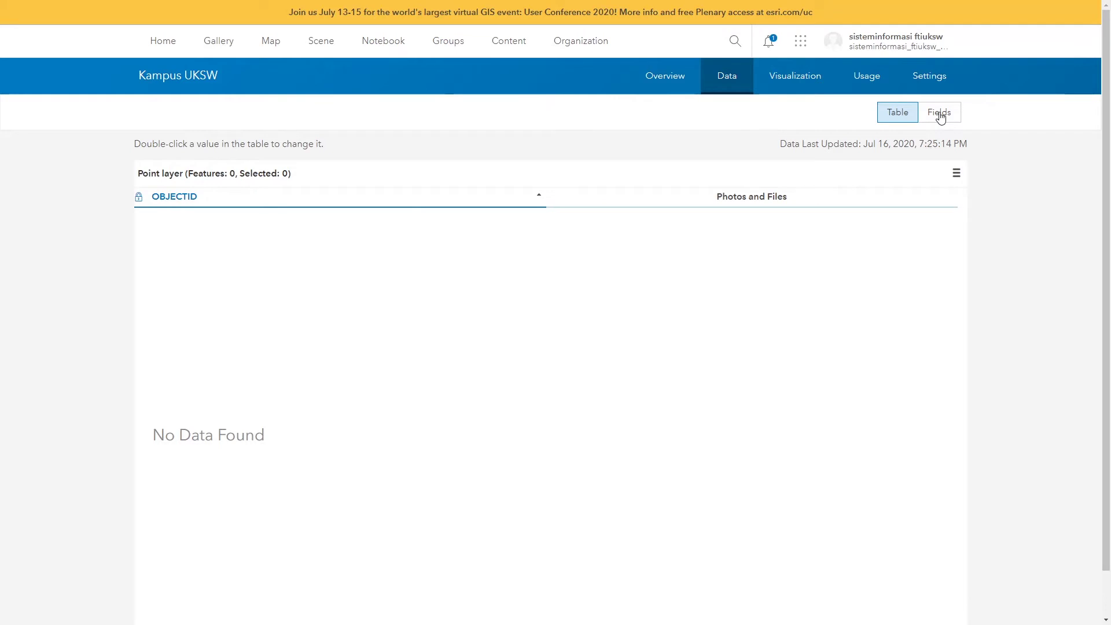
click(940, 117)
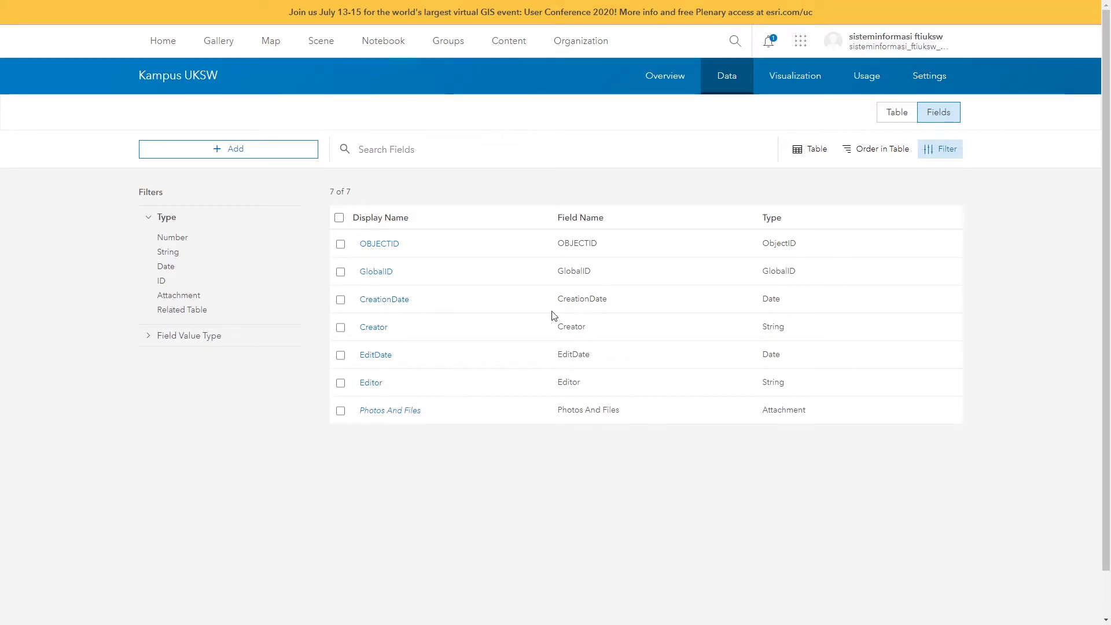
click(229, 152)
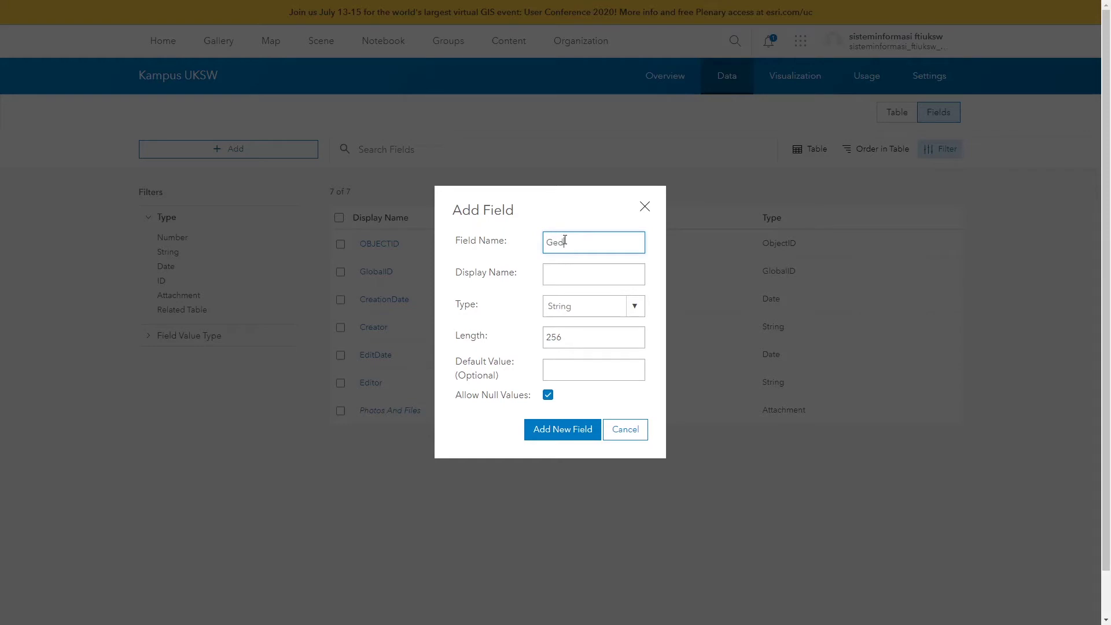
drag(581, 243, 513, 240)
key(ctrl+c)
click(582, 273)
key(ctrl+v)
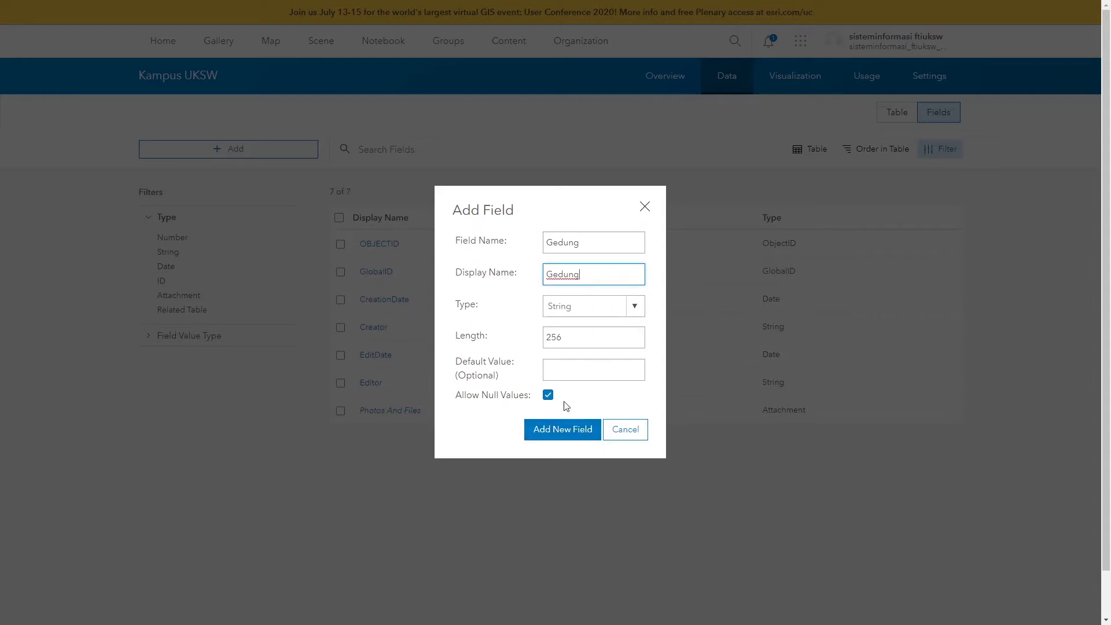
click(567, 439)
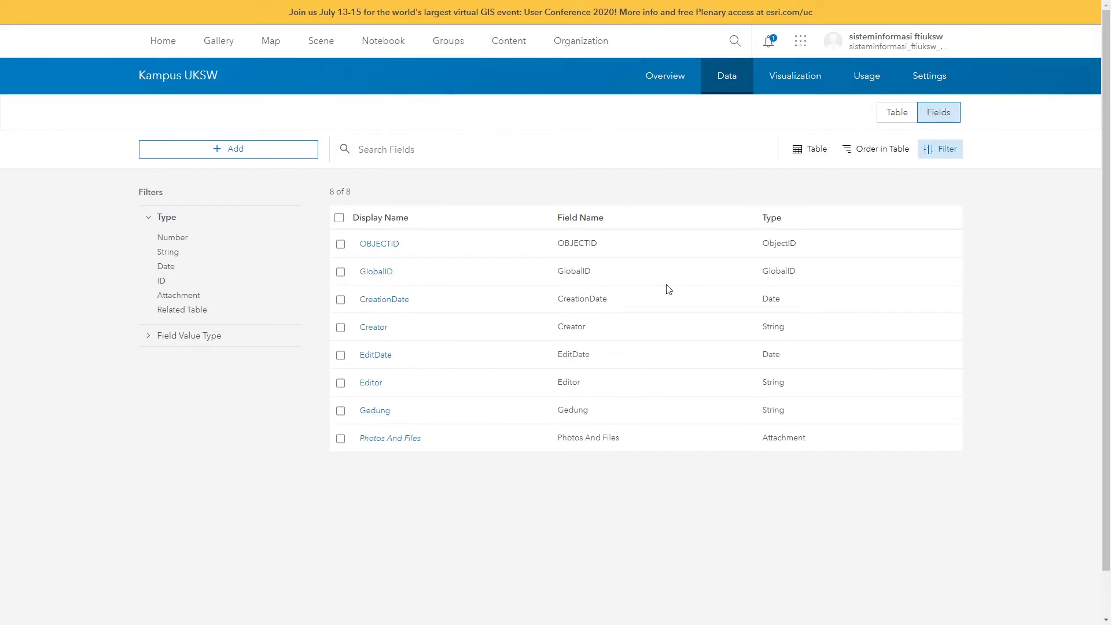
Step: Return to the layer's overview, check its options for opening in a map, and open the Map Viewer with a new map
click(671, 76)
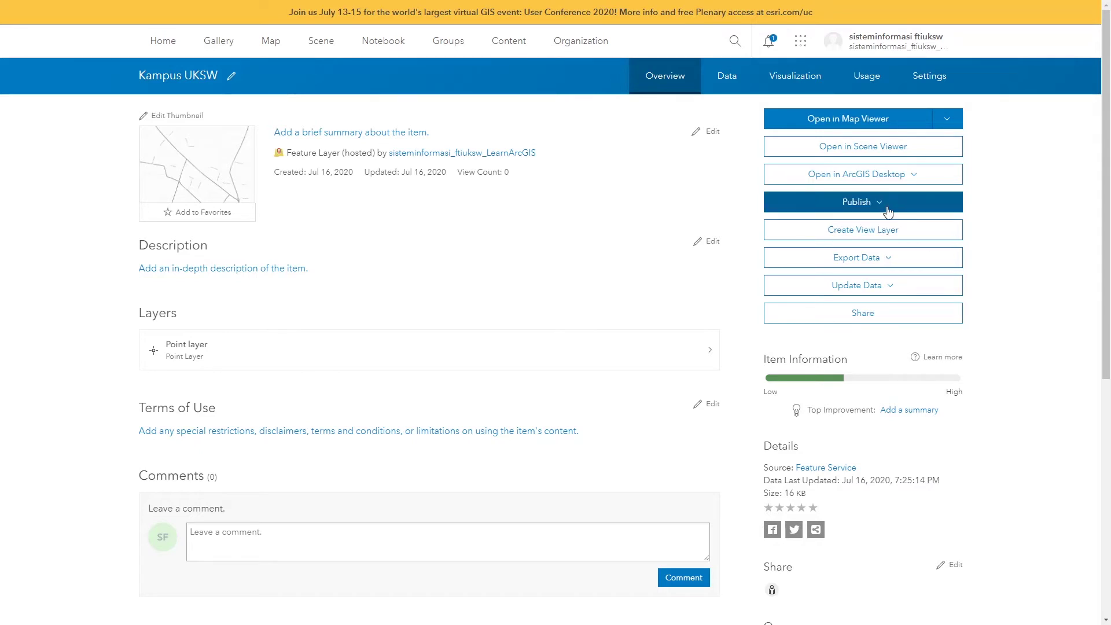
click(952, 122)
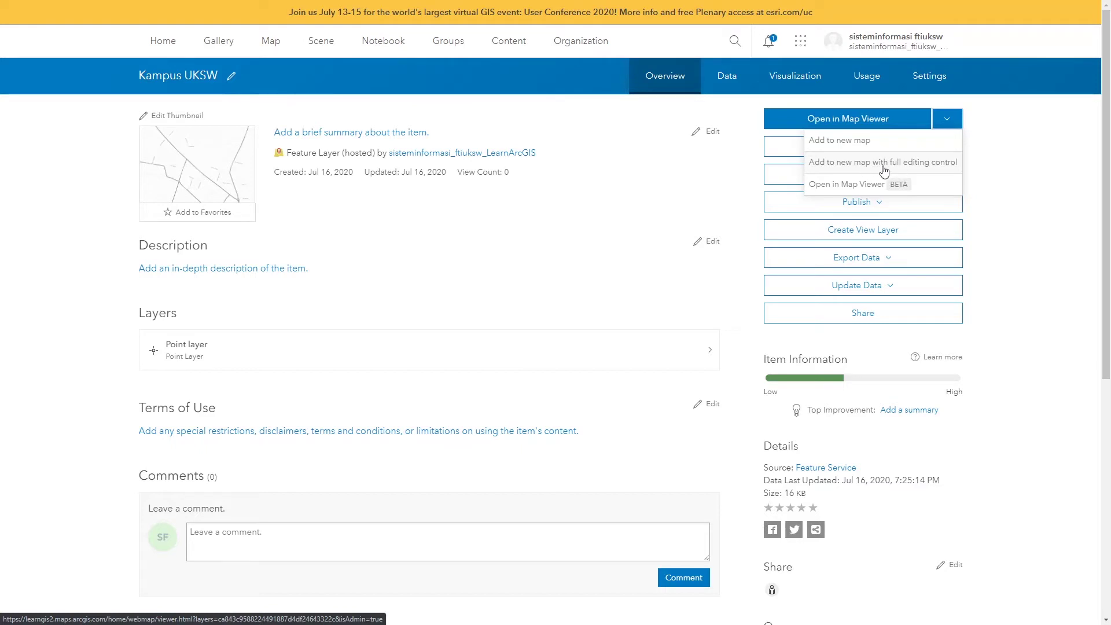
click(488, 273)
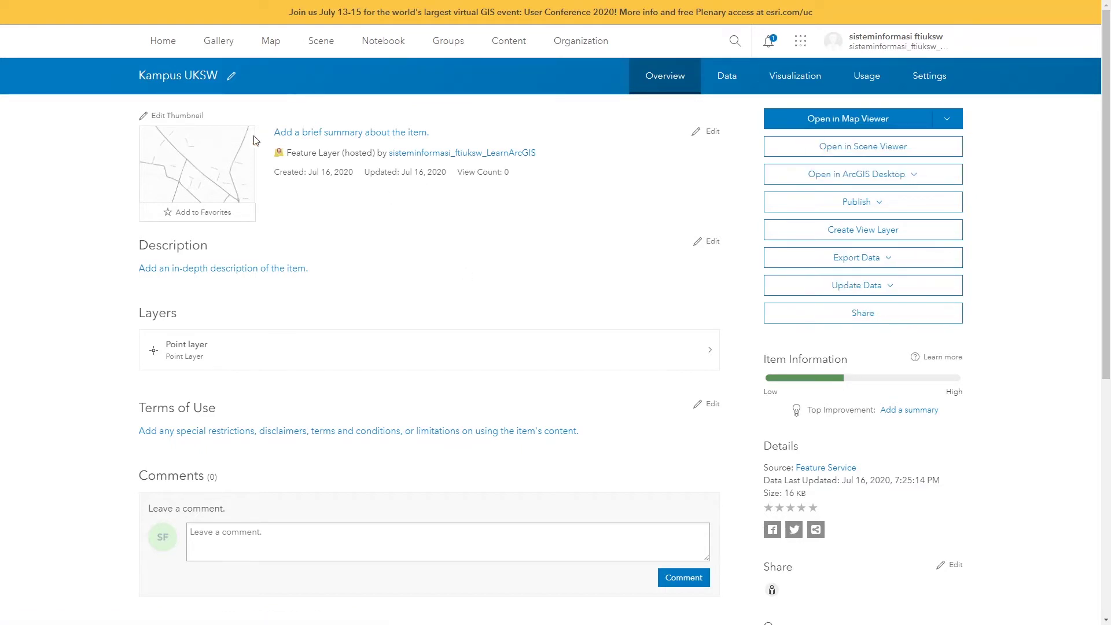
click(275, 46)
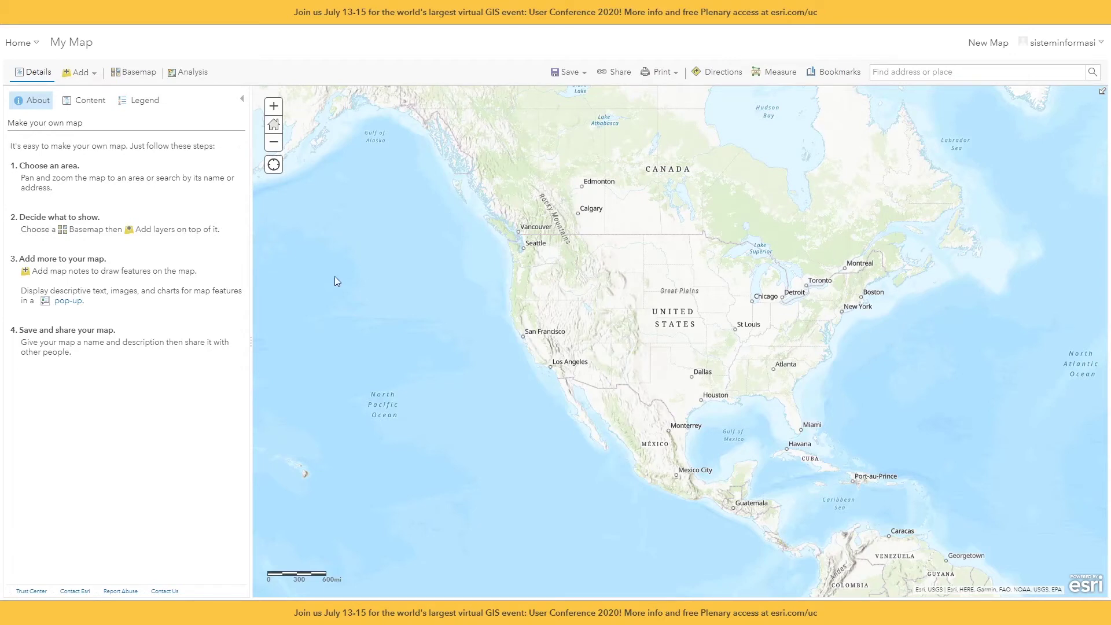
Step: Look through the map's details, contents and legend, and expand the layers of the Topographic basemap
click(27, 74)
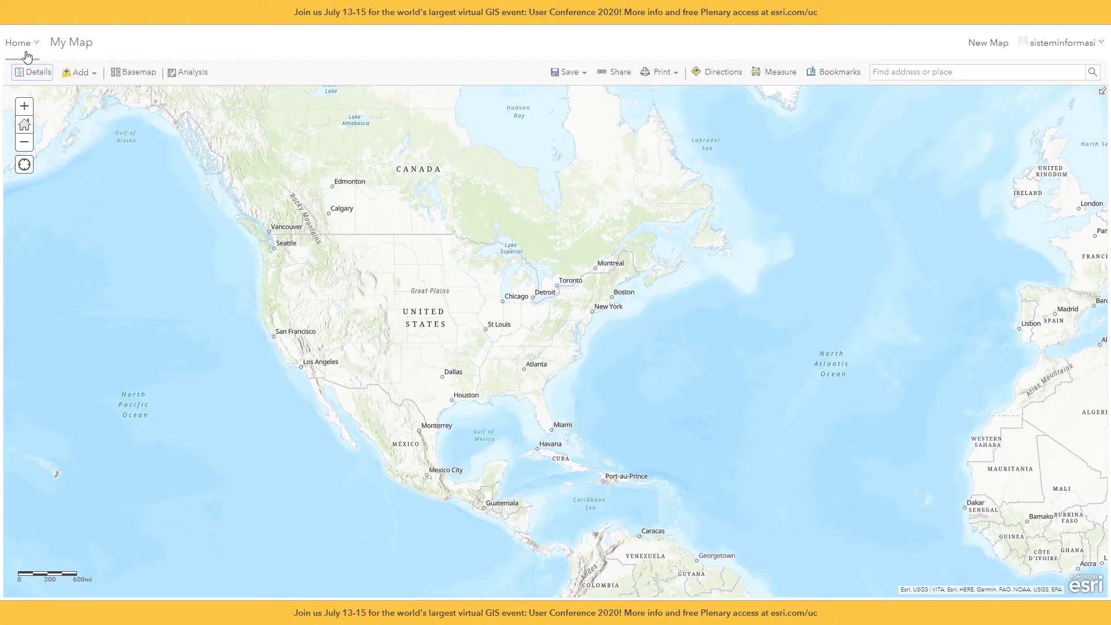
click(26, 70)
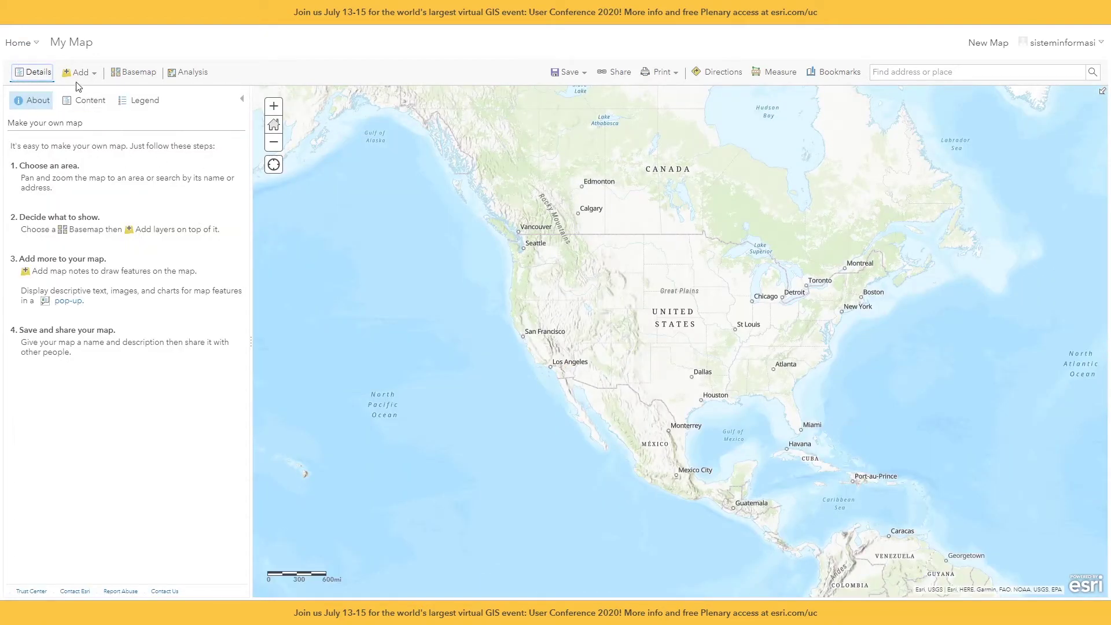
click(90, 100)
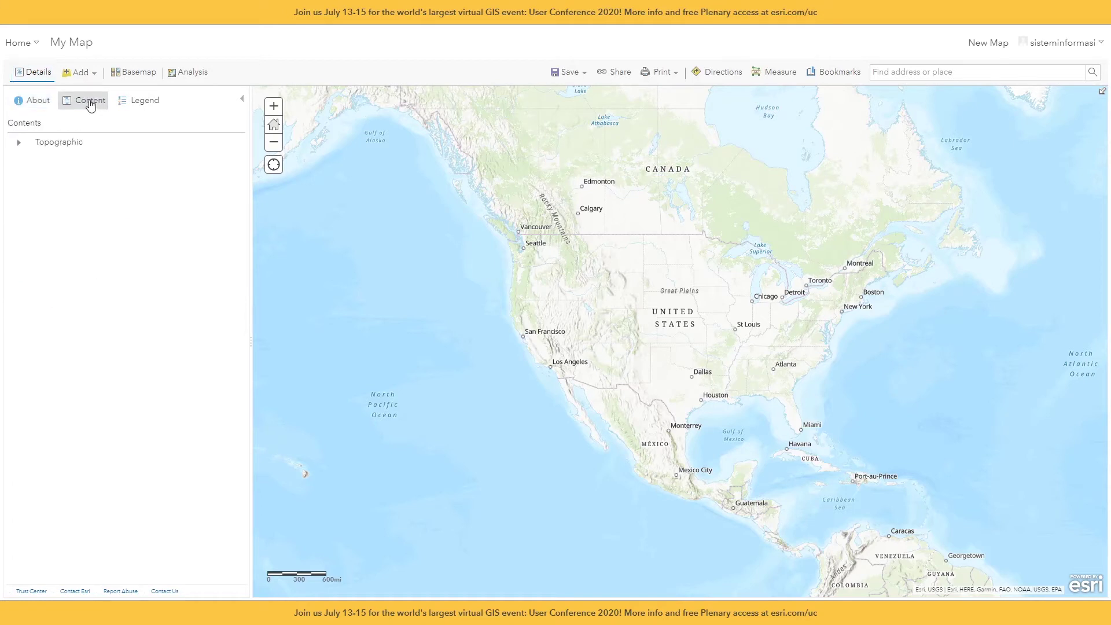
click(128, 107)
click(83, 104)
click(19, 144)
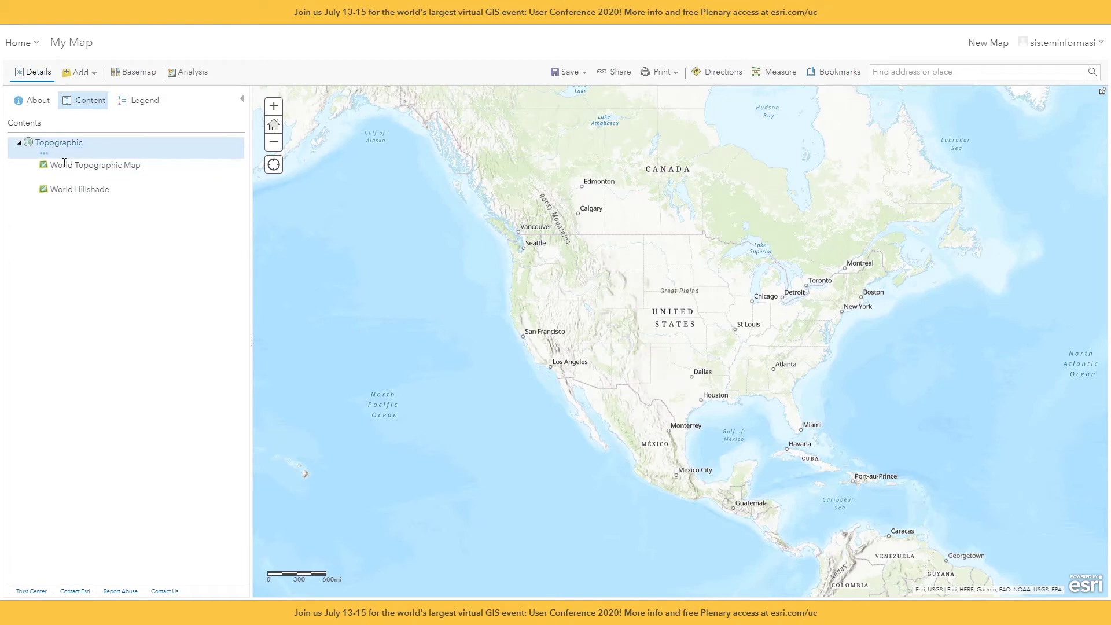
Step: Change the map's basemap to OpenStreetMap
click(79, 72)
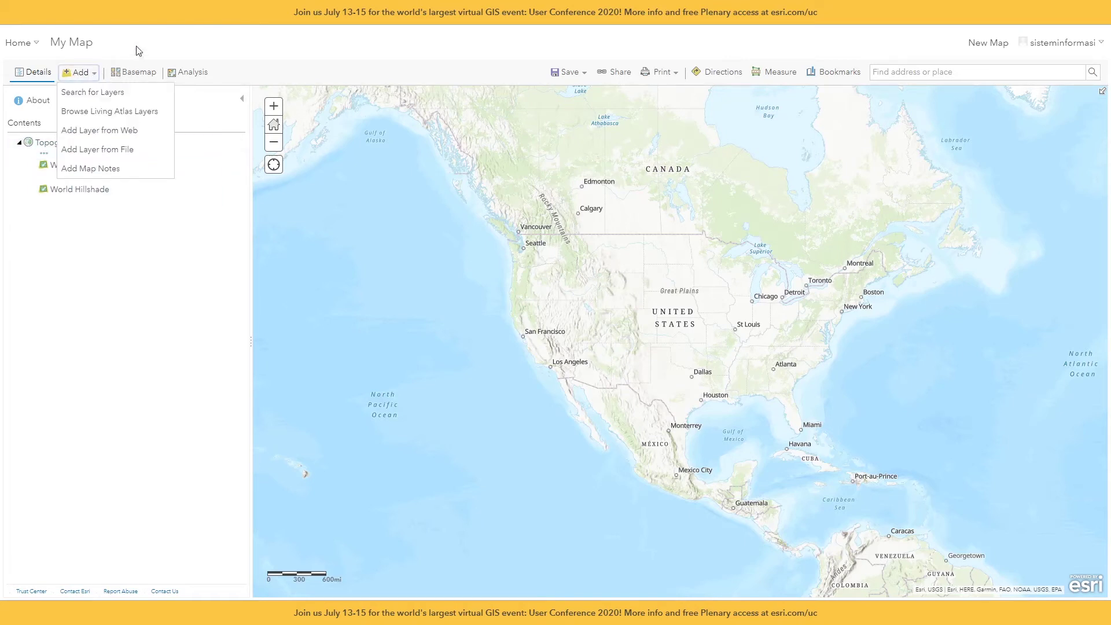
click(133, 73)
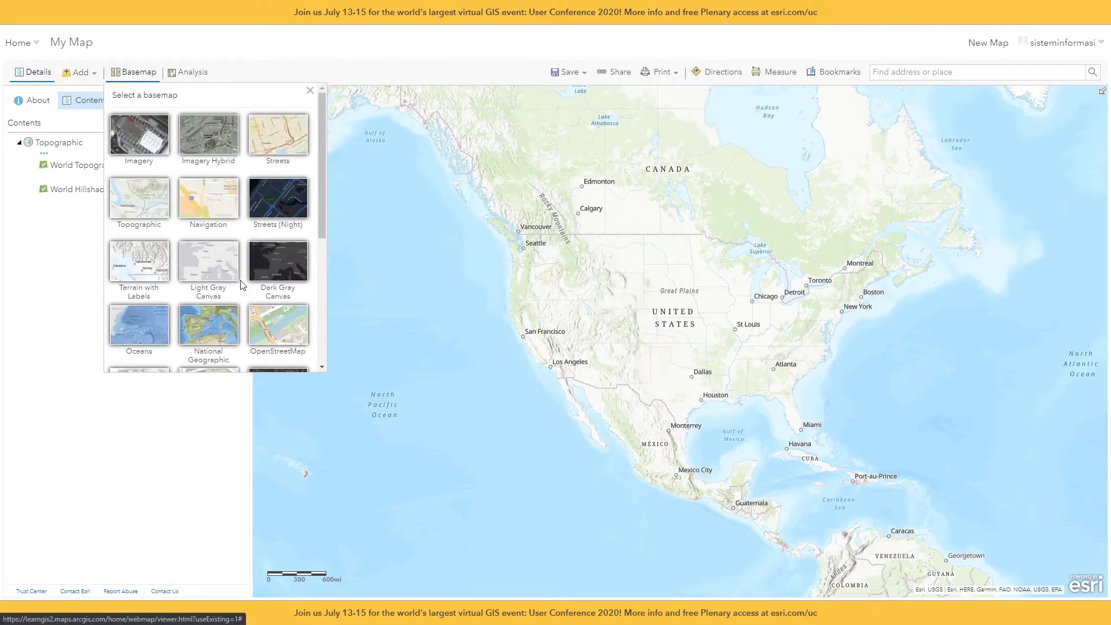
scroll(234, 289, down, 1)
scroll(235, 289, down, 1)
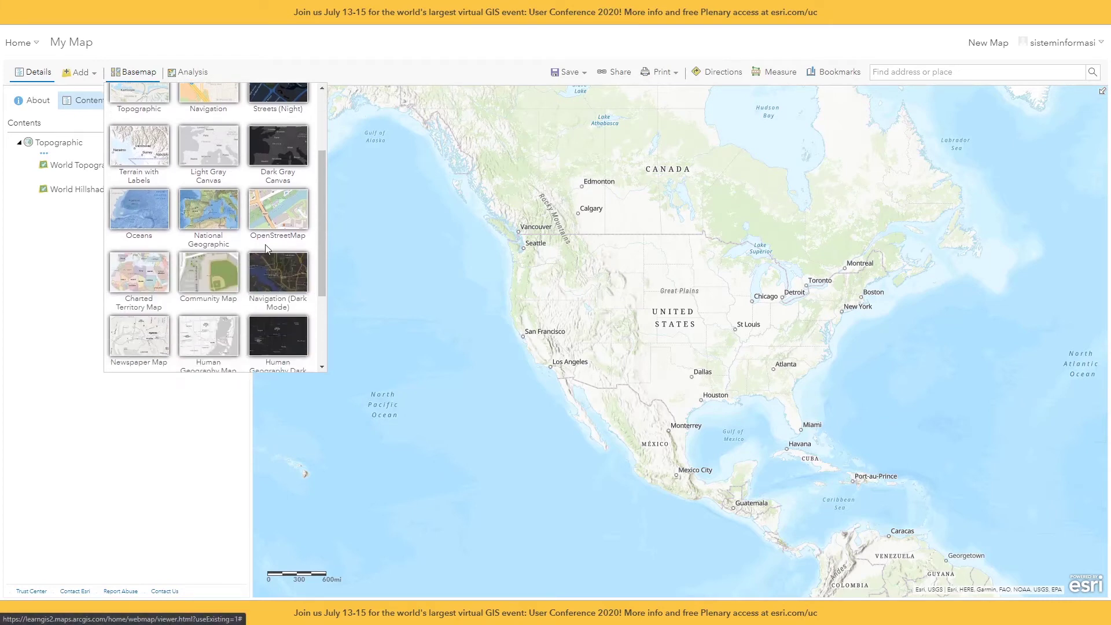
click(284, 211)
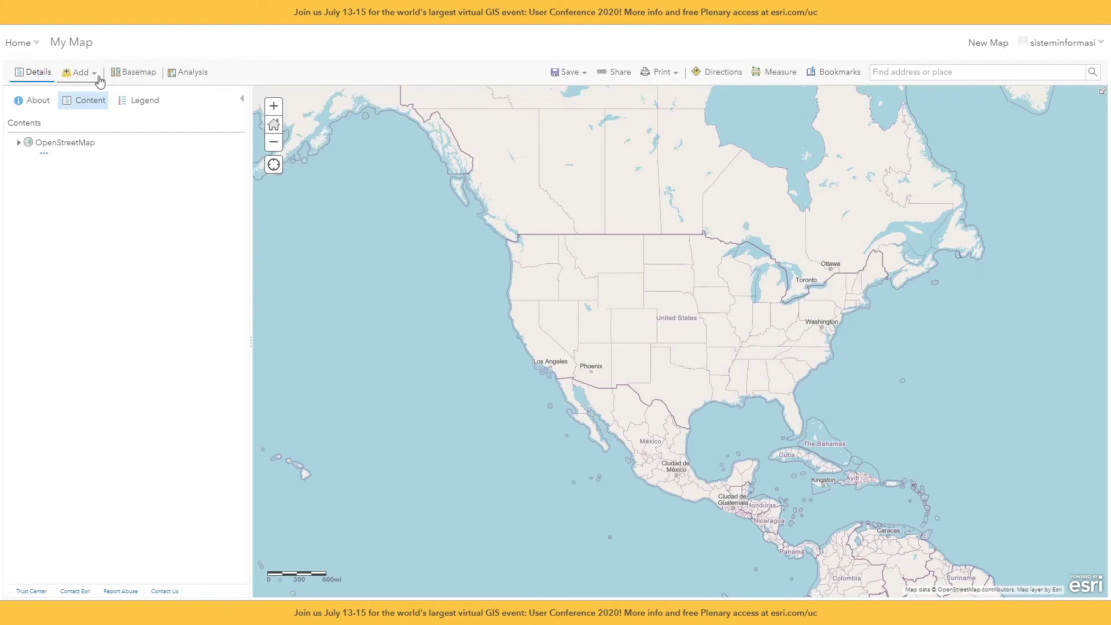
Step: Examine the analysis tool categories, from Manage Data and Use Proximity through Find Locations and Summarize Data
click(193, 74)
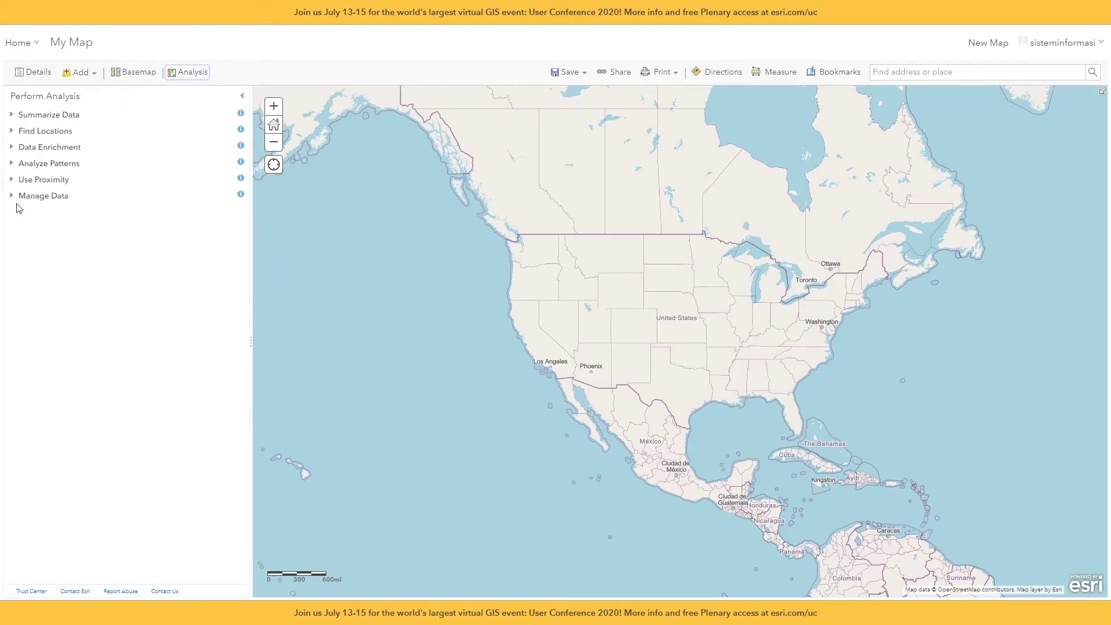
click(12, 196)
click(11, 180)
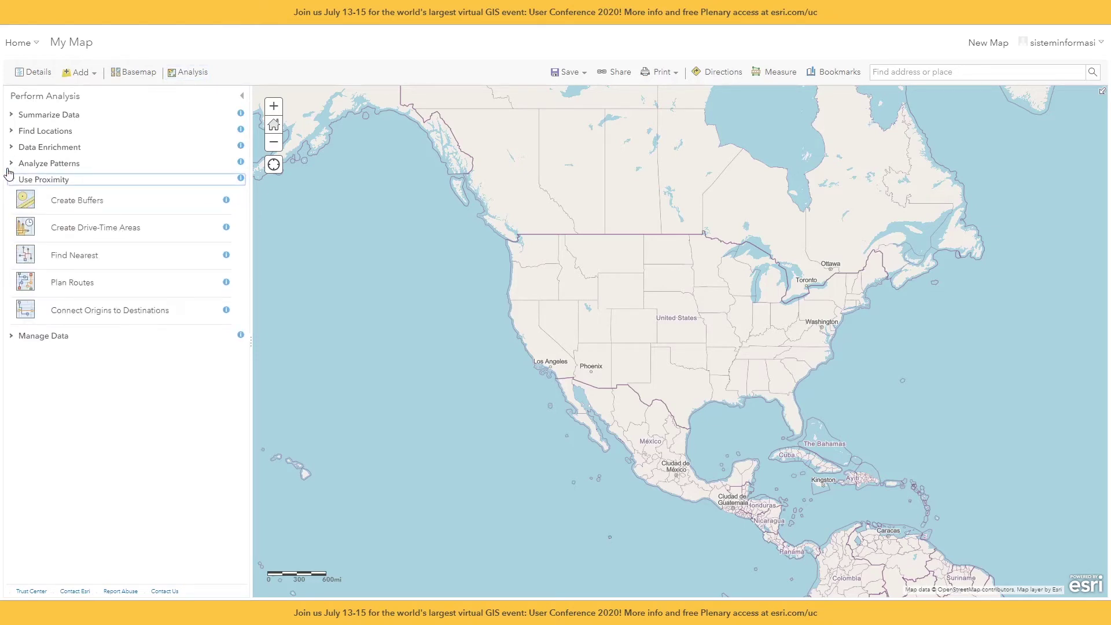
click(11, 162)
click(11, 147)
click(11, 130)
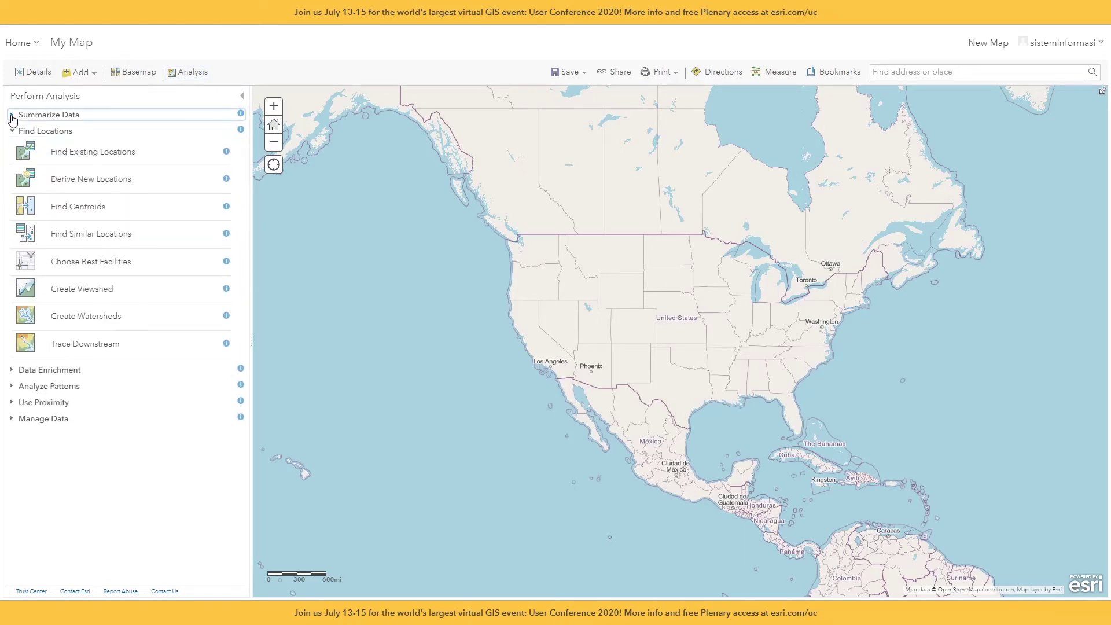
click(11, 115)
click(11, 115)
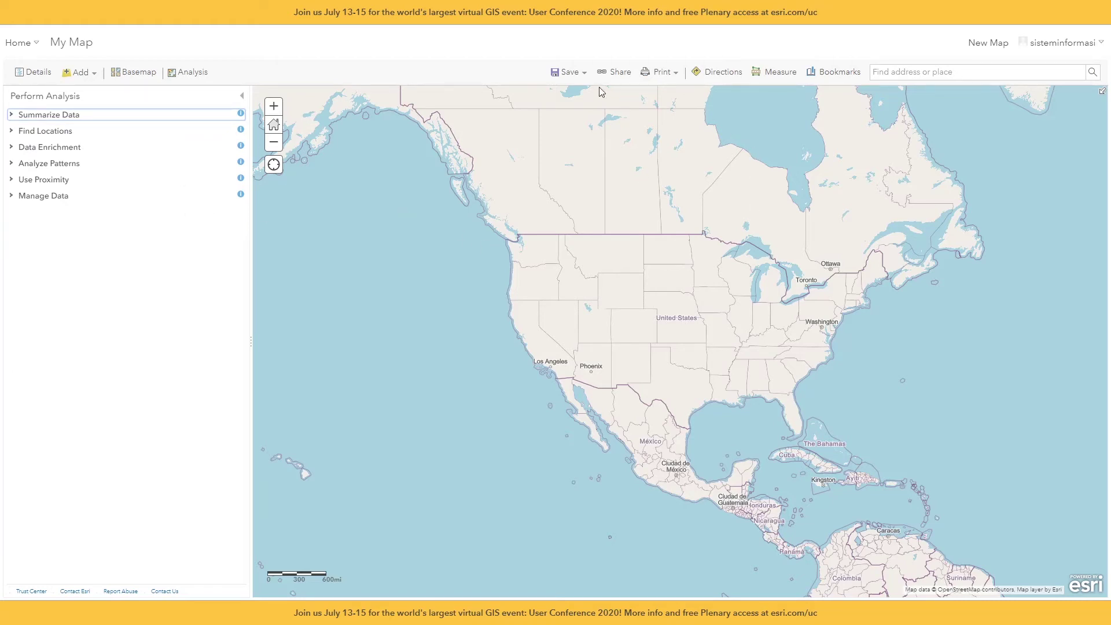
click(584, 73)
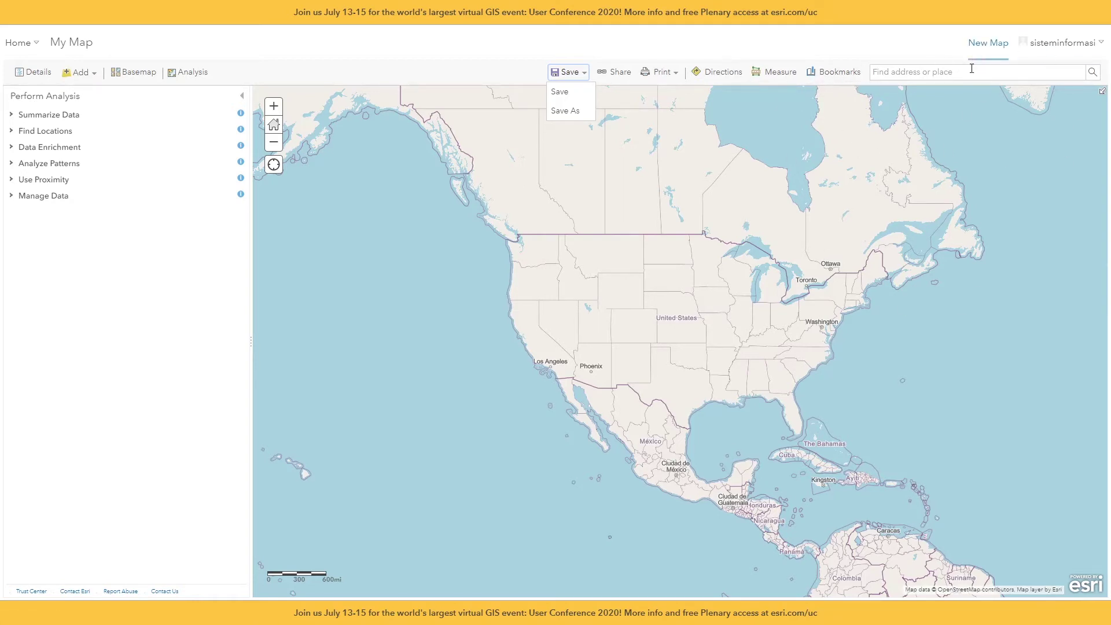
click(981, 44)
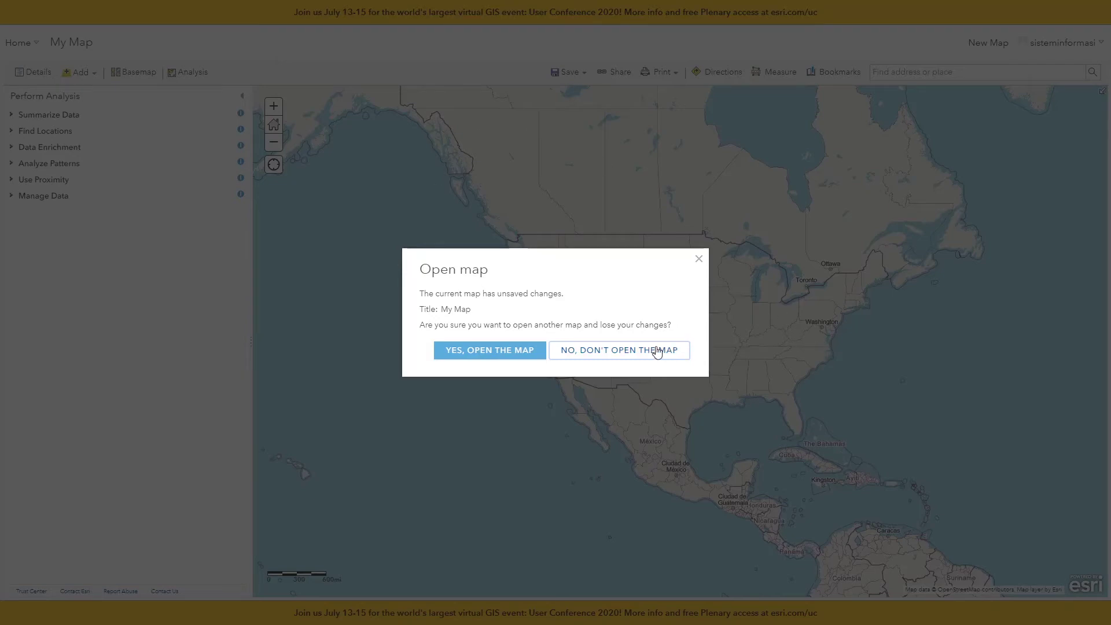
click(629, 352)
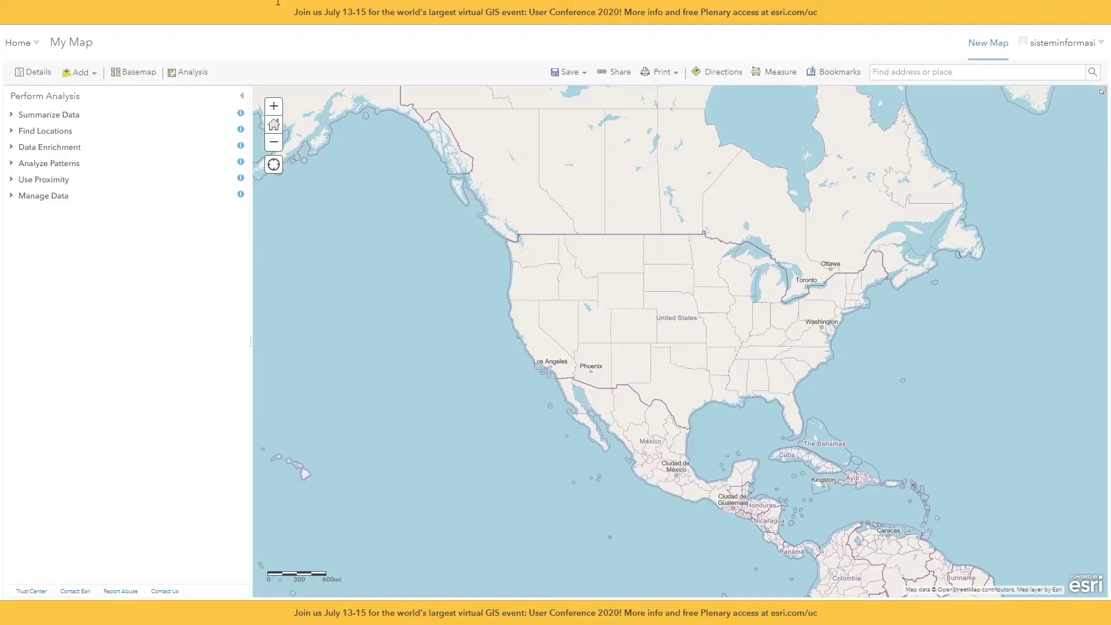
Step: Save the map with the title Gedung UKSW and the tag uksw in the account's own folder
click(582, 73)
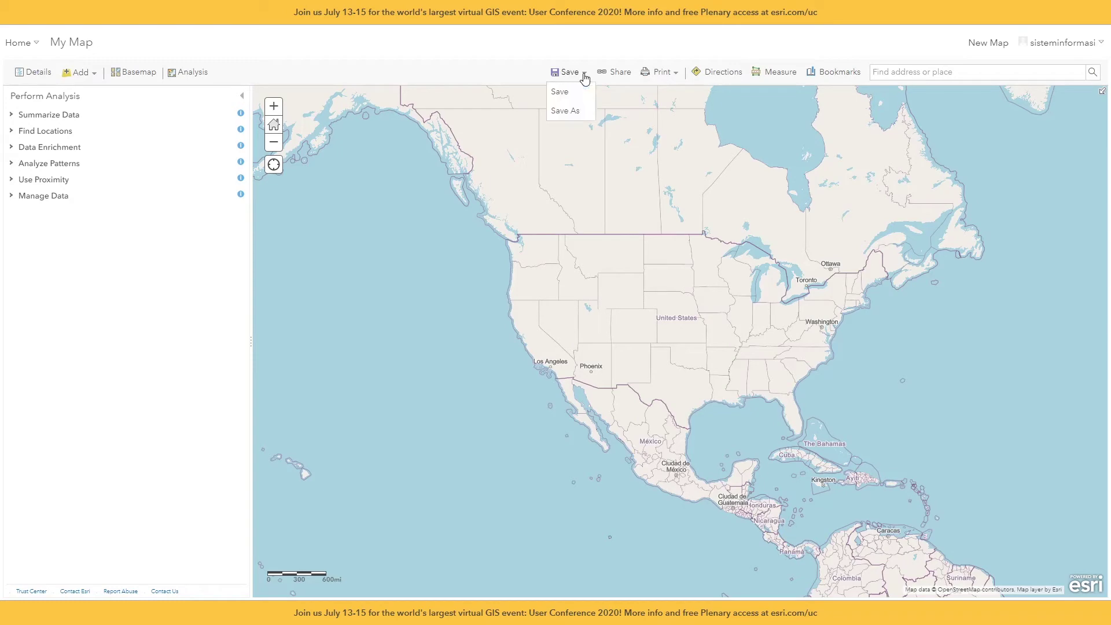
click(561, 93)
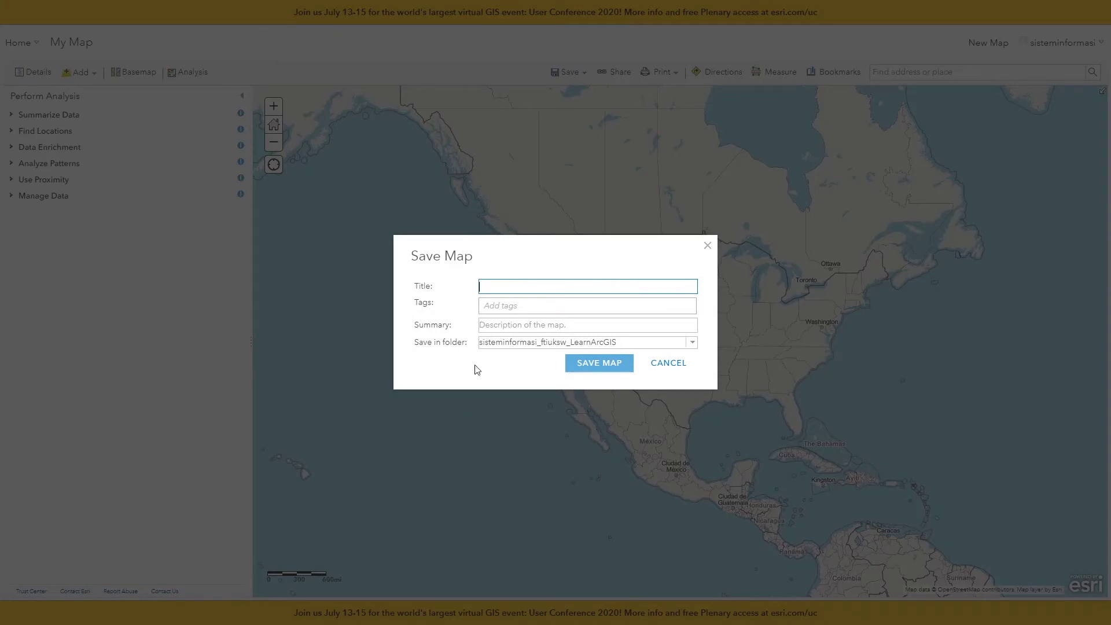
click(694, 344)
click(694, 344)
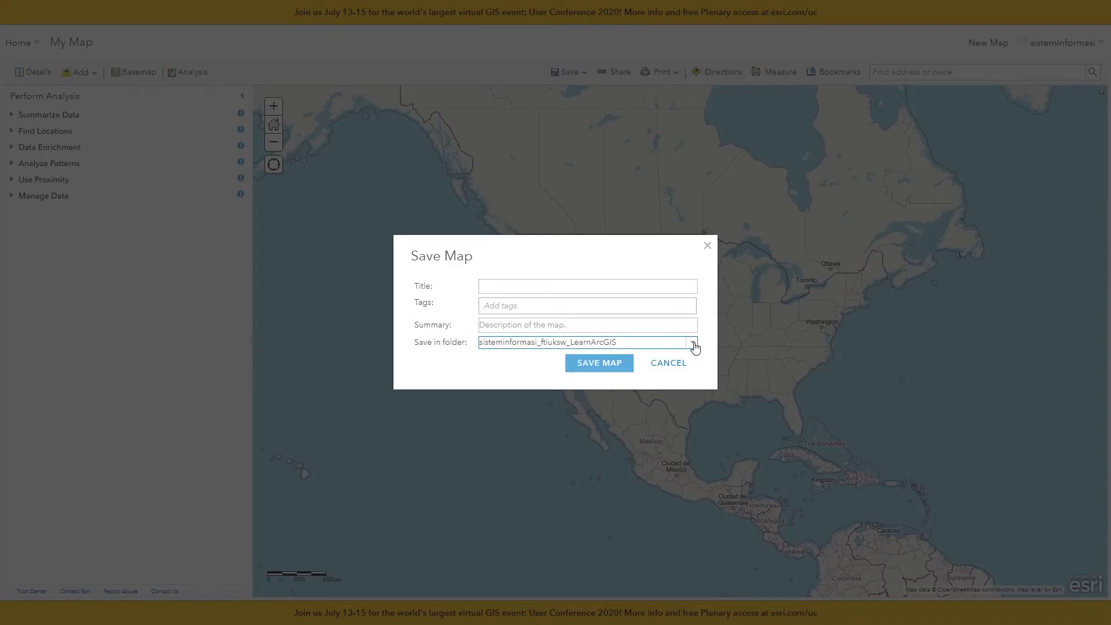
click(497, 281)
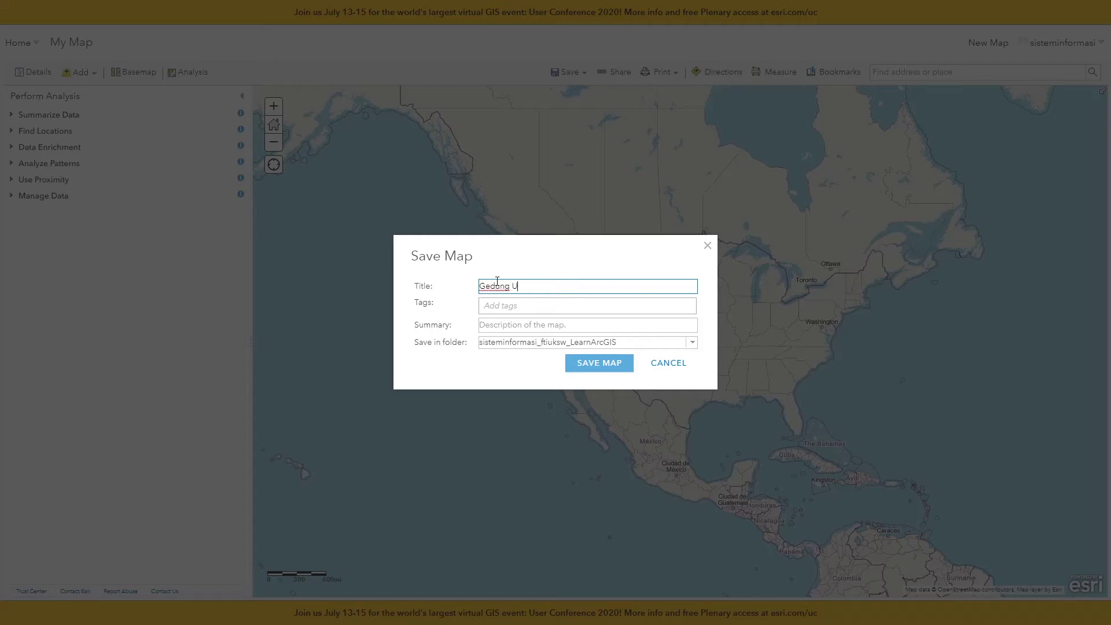
click(529, 306)
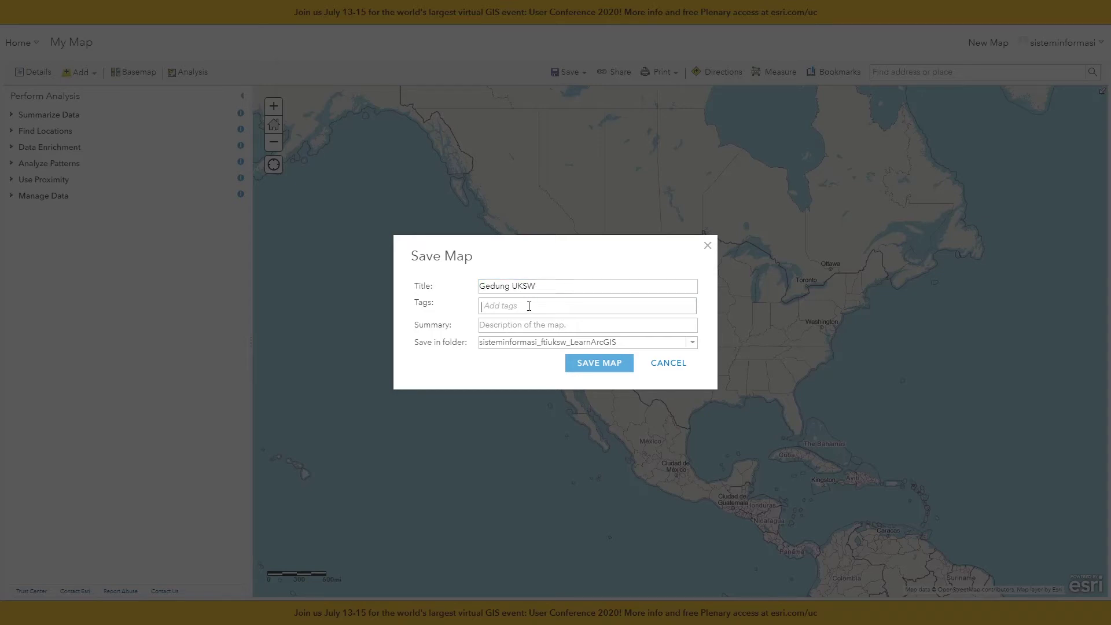
text(uksw)
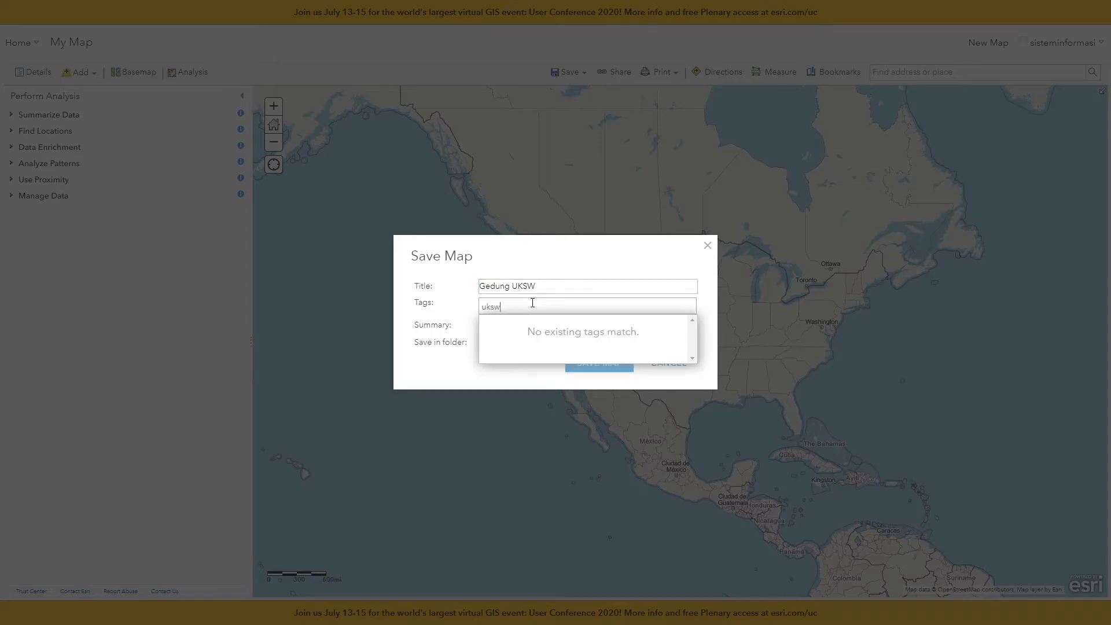
key(Return)
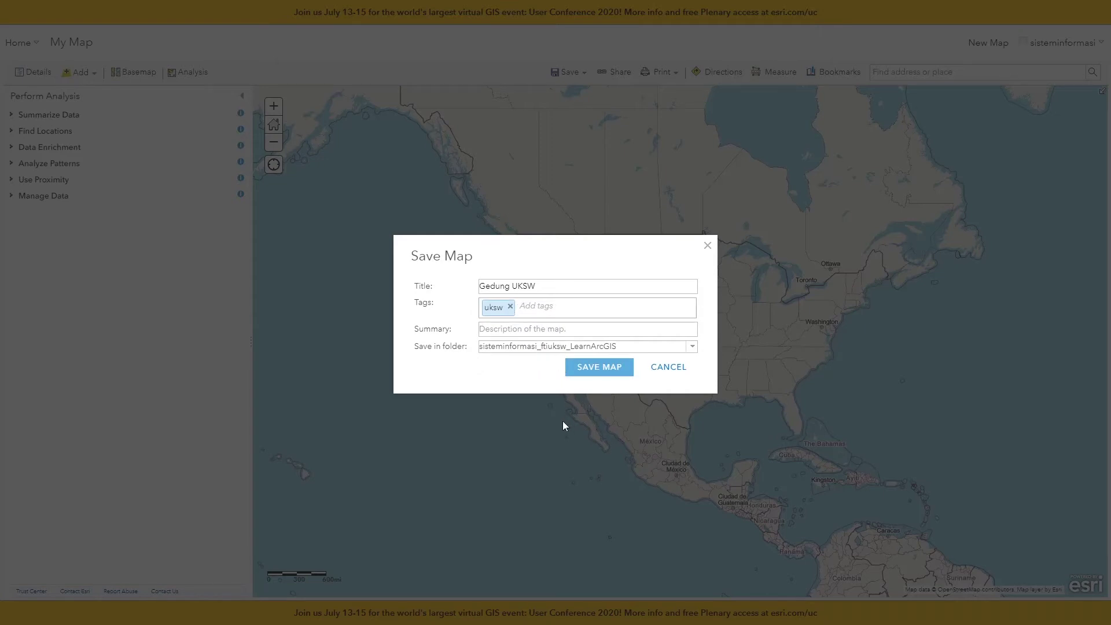
click(693, 347)
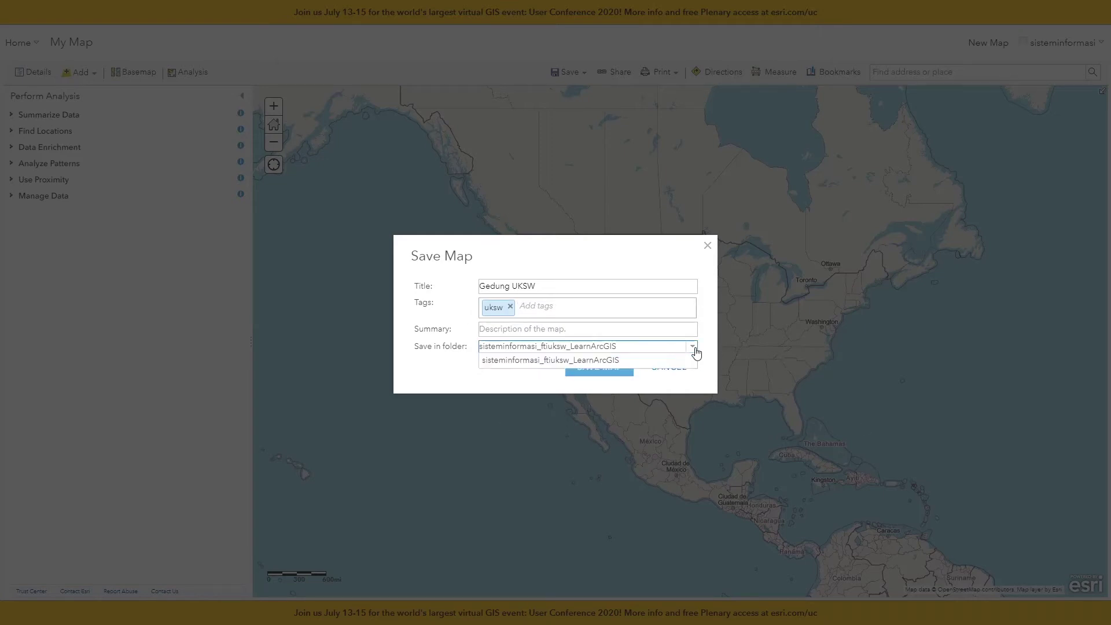
click(503, 361)
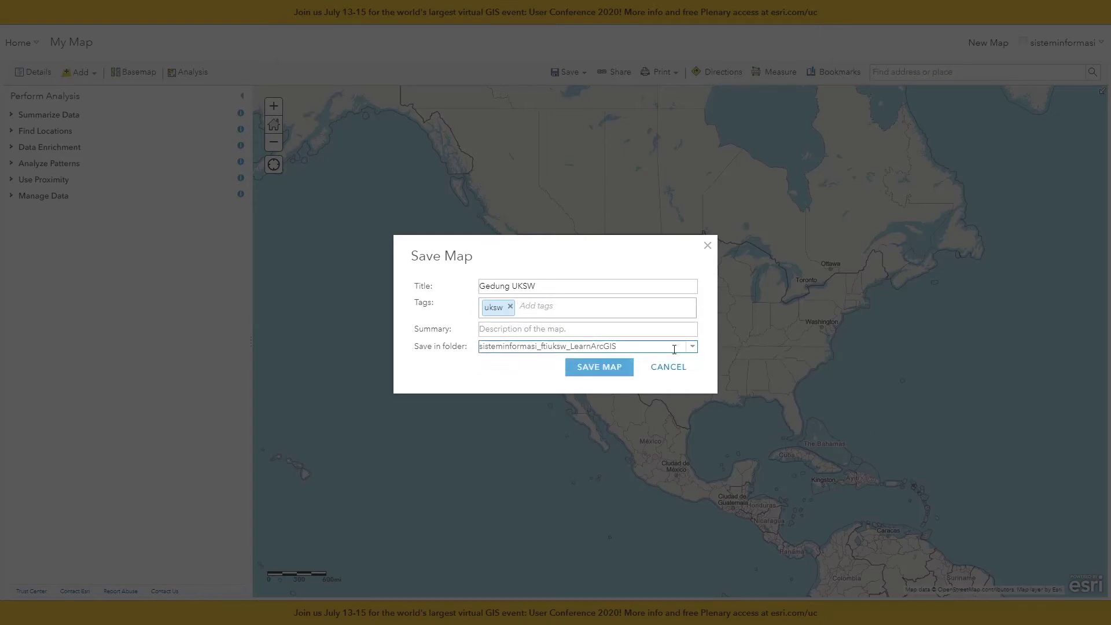
click(586, 372)
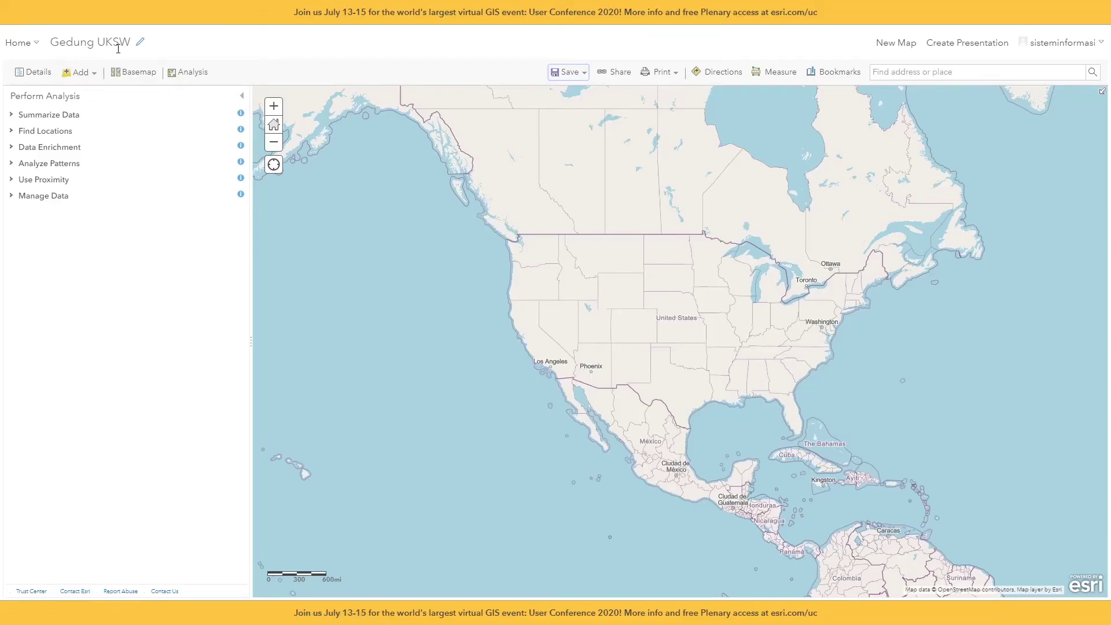
Step: Open the map's title for editing and save it as Gedung UKSW
click(141, 42)
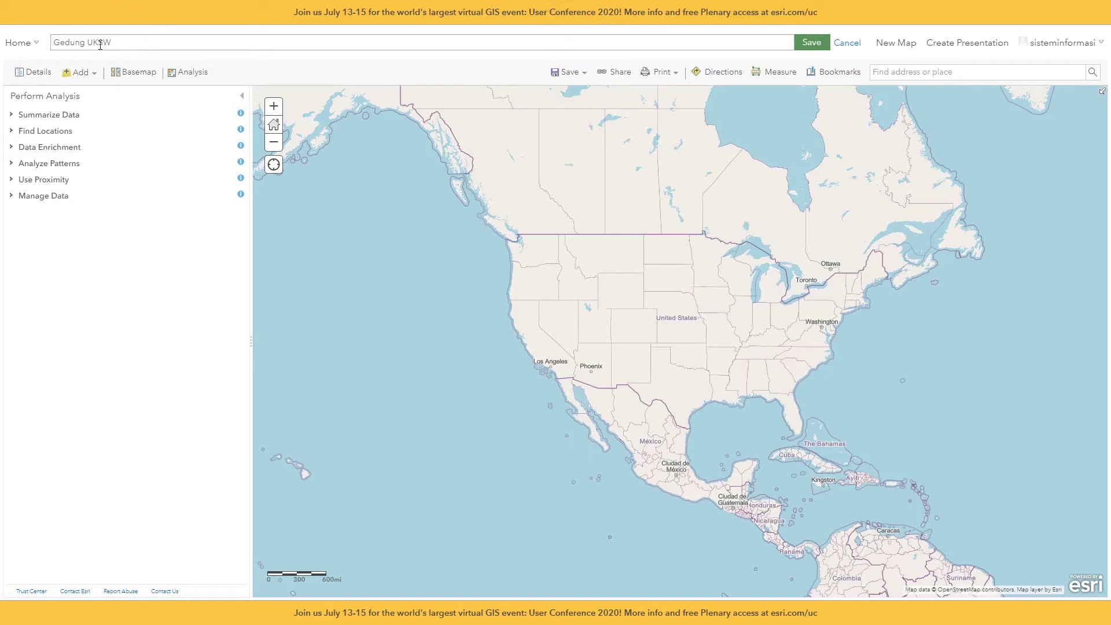
click(160, 50)
click(802, 43)
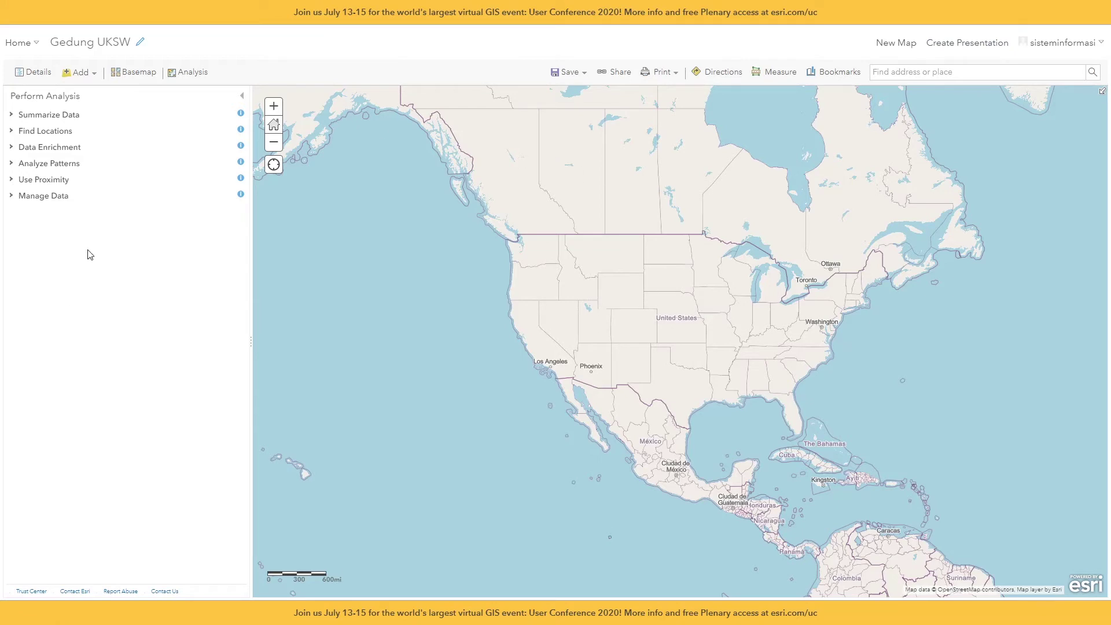
Step: Examine the file formats accepted for adding a layer from a file, from Shapefile and CSV to GPX and GeoJSON, and cancel
click(79, 74)
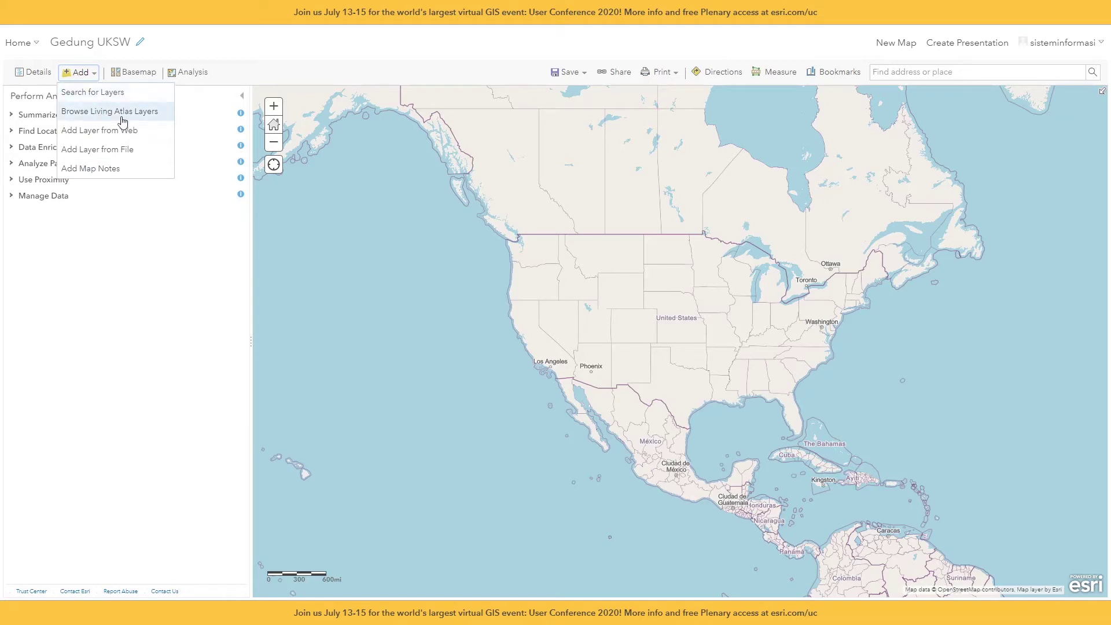
click(125, 150)
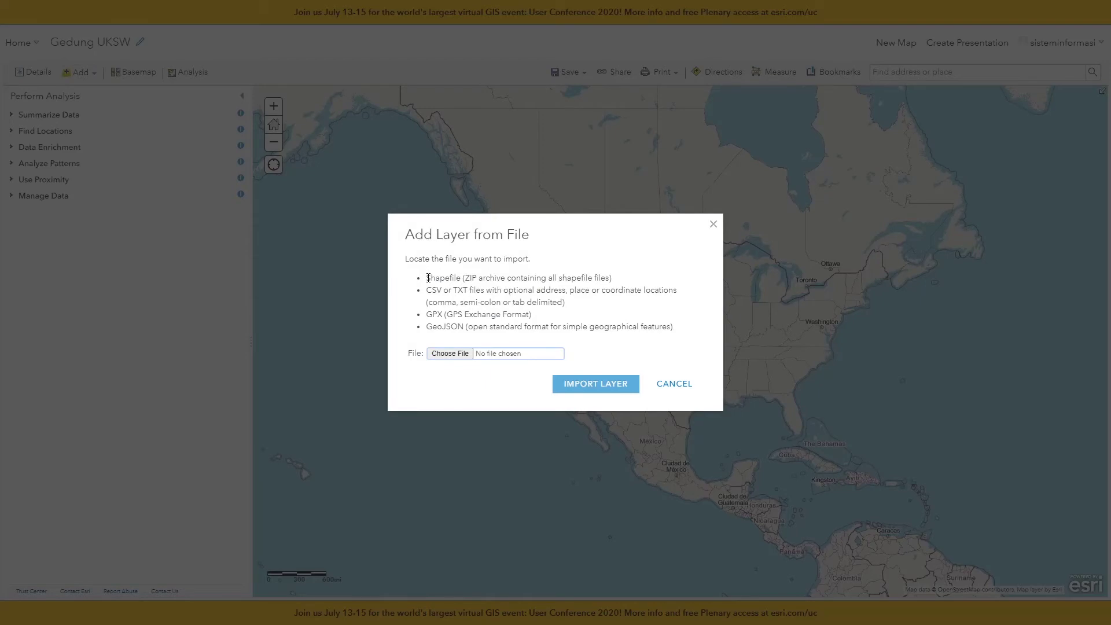
drag(426, 278, 610, 277)
click(481, 278)
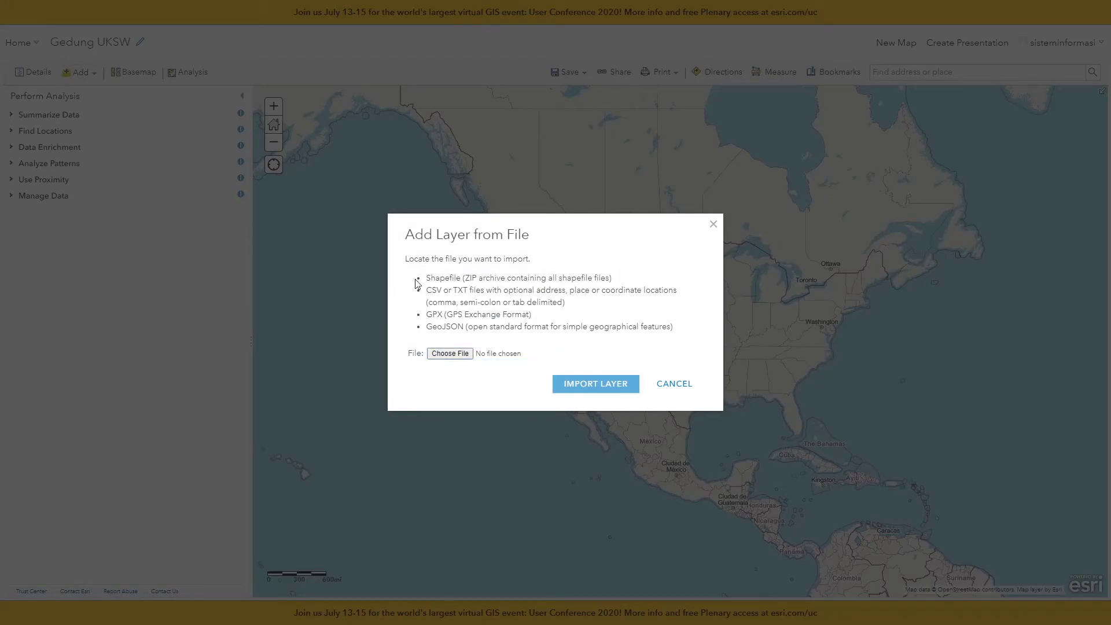
drag(428, 278, 648, 286)
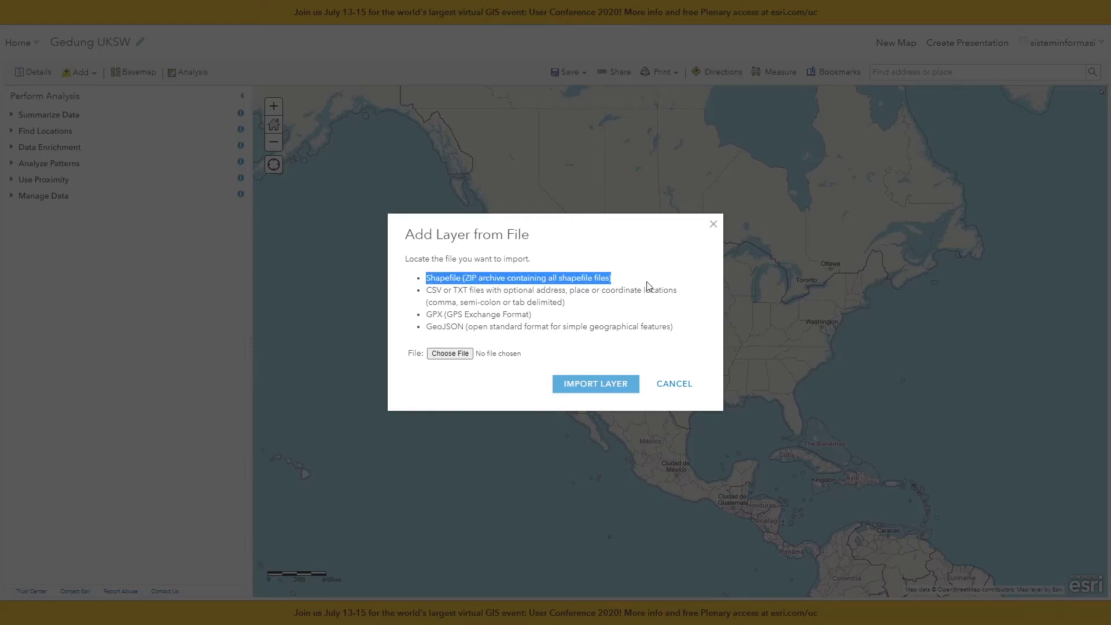
click(429, 293)
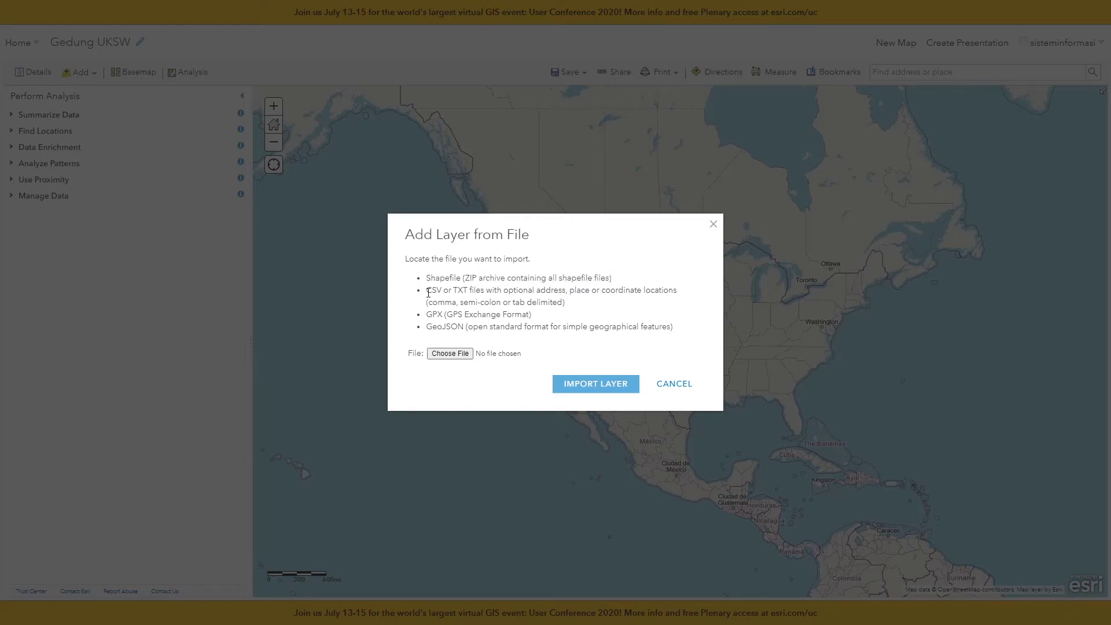
drag(428, 291, 517, 291)
drag(428, 315, 531, 314)
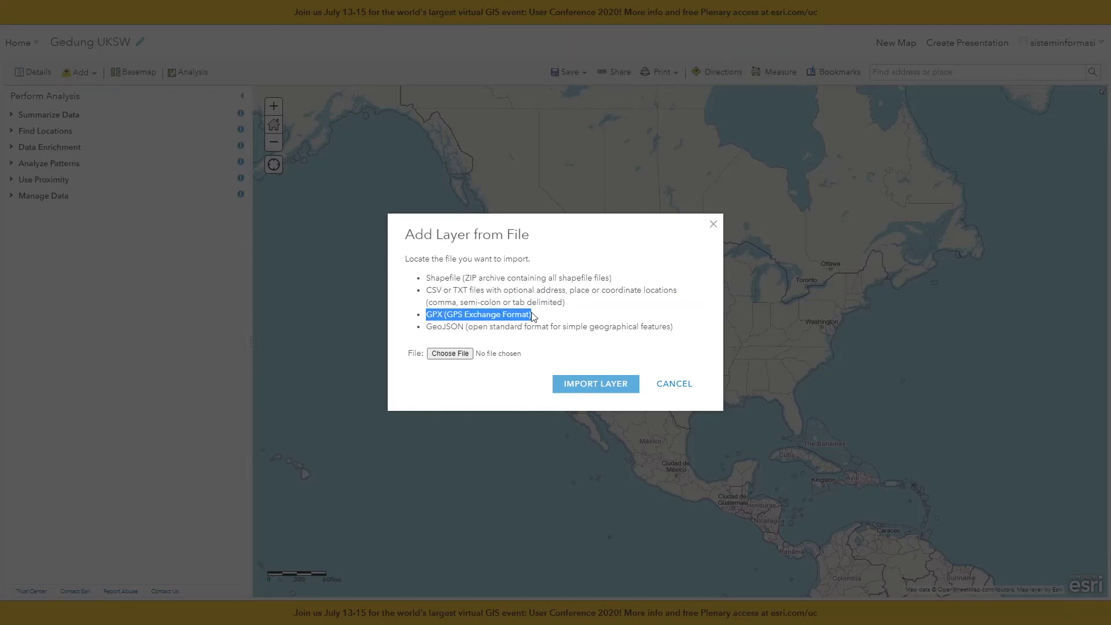
click(434, 317)
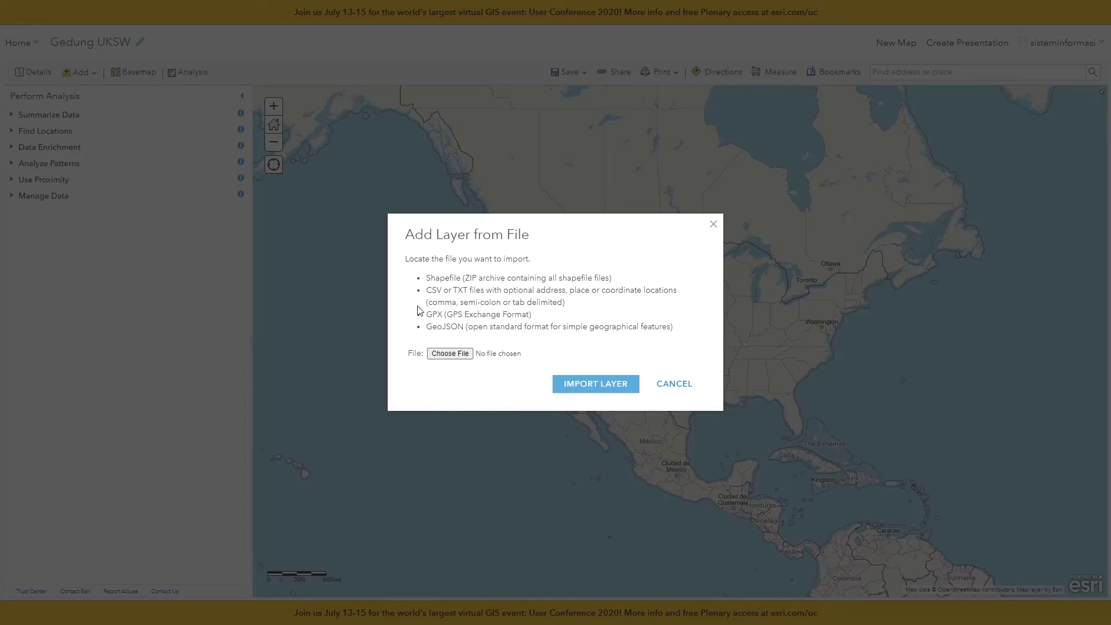
double_click(430, 324)
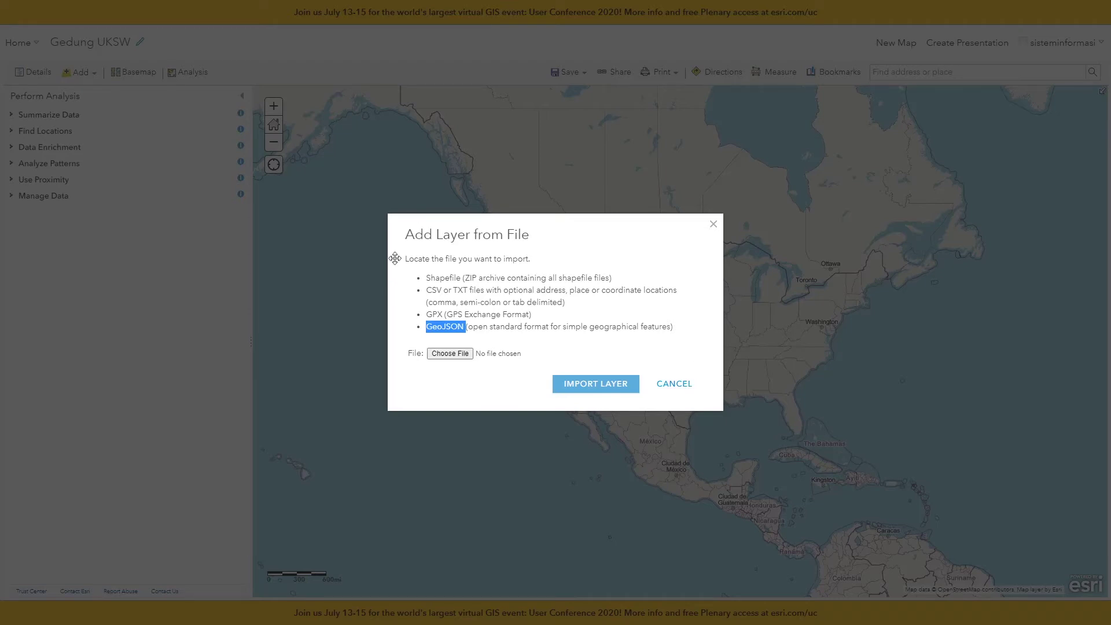
click(680, 385)
Step: Review the data types and the URL field offered for adding a layer from the web, and cancel
click(75, 73)
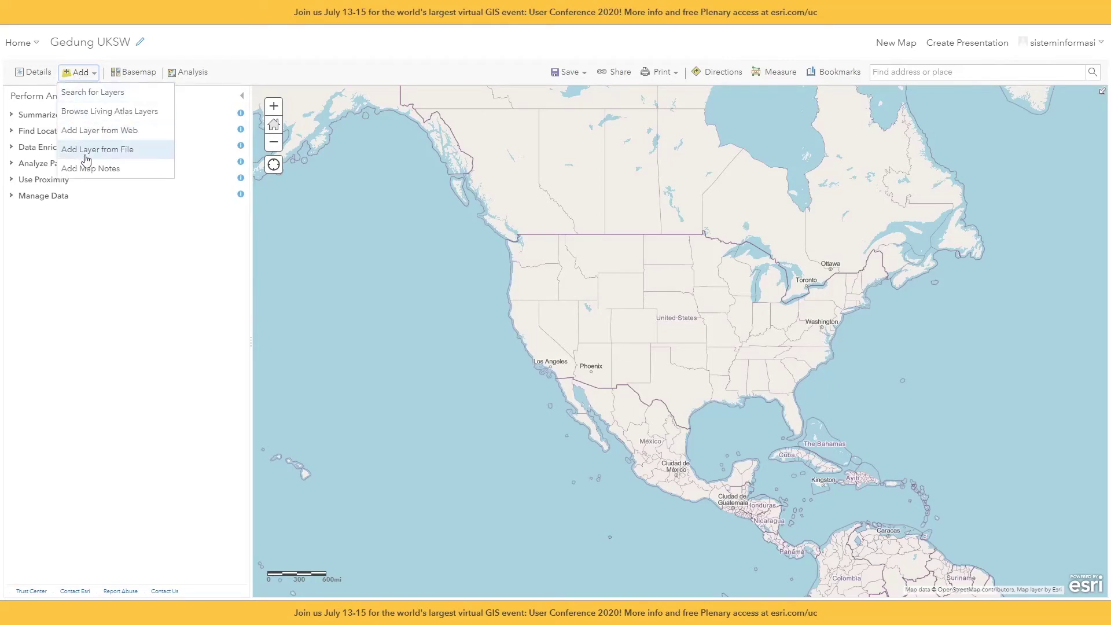
click(101, 132)
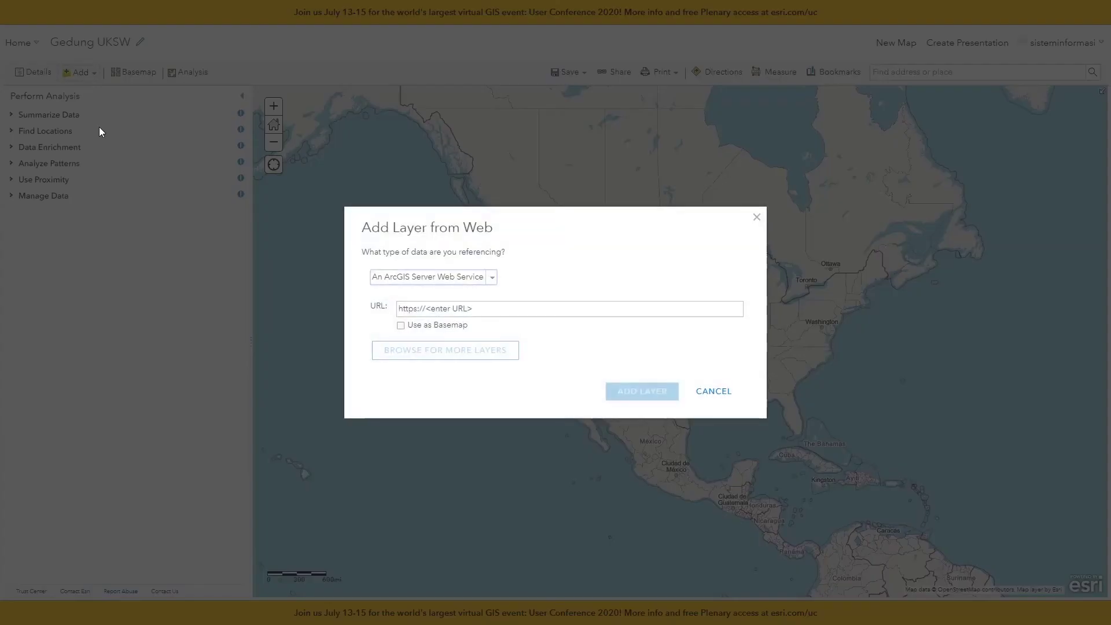
click(494, 281)
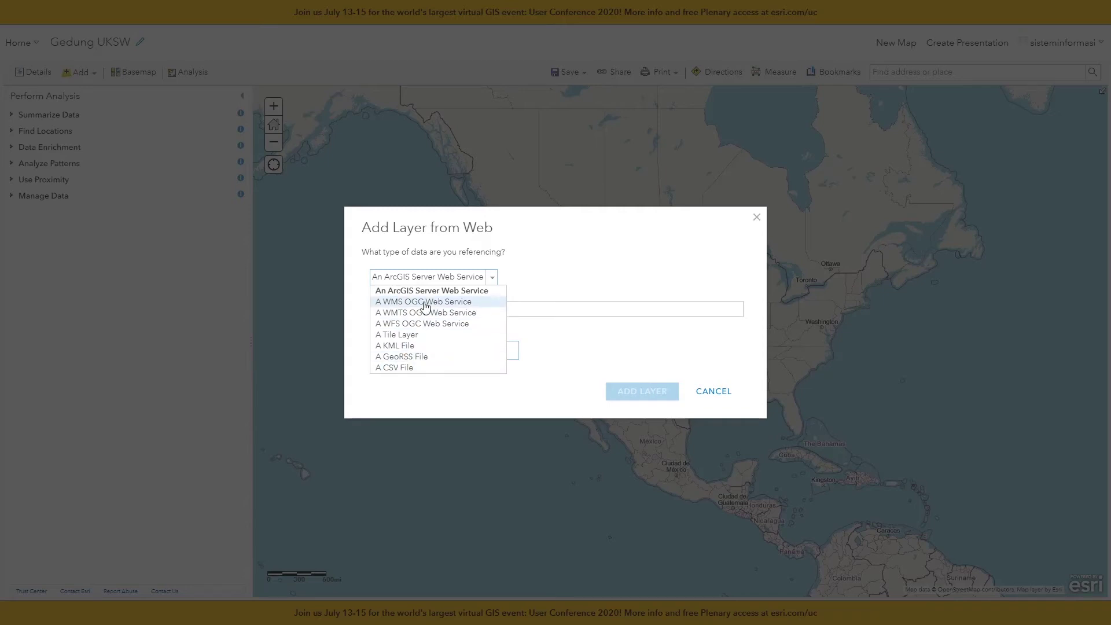
click(542, 274)
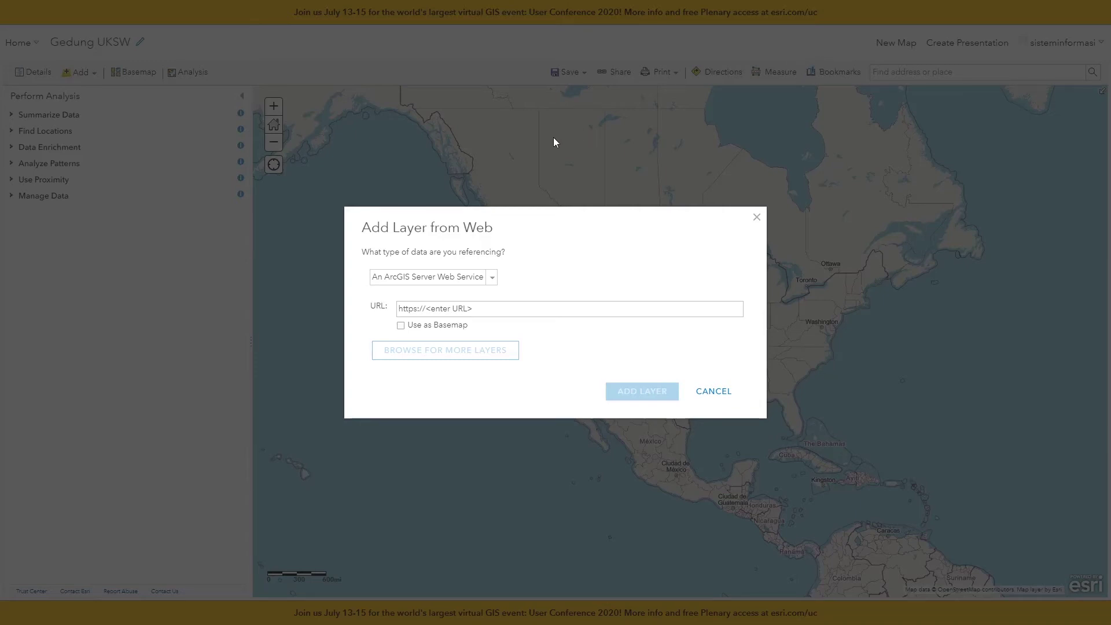
click(492, 278)
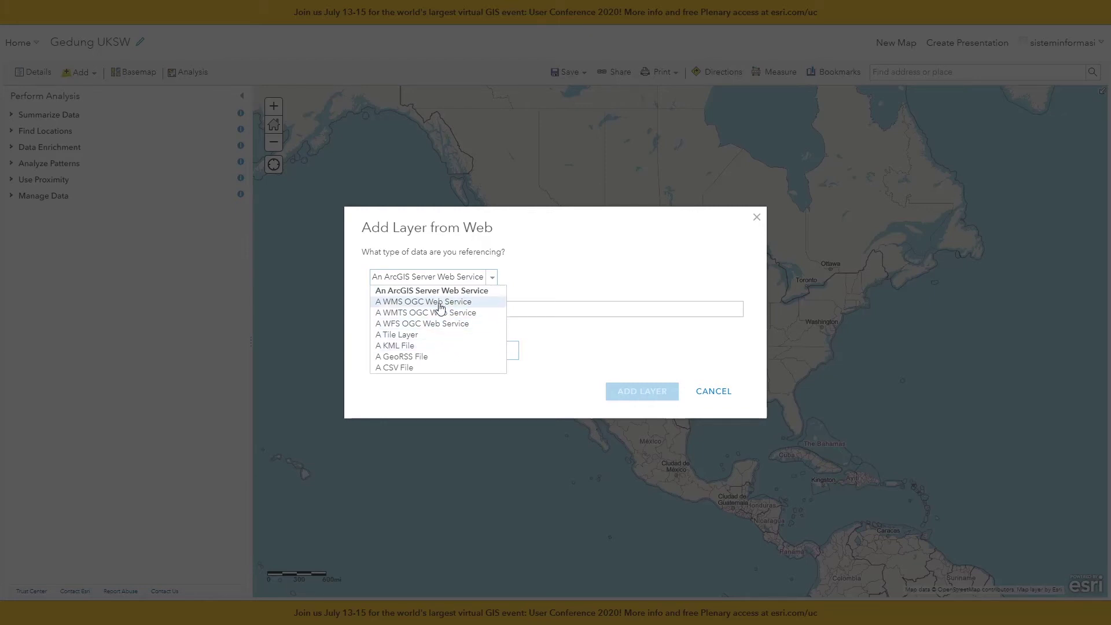
click(424, 291)
click(507, 308)
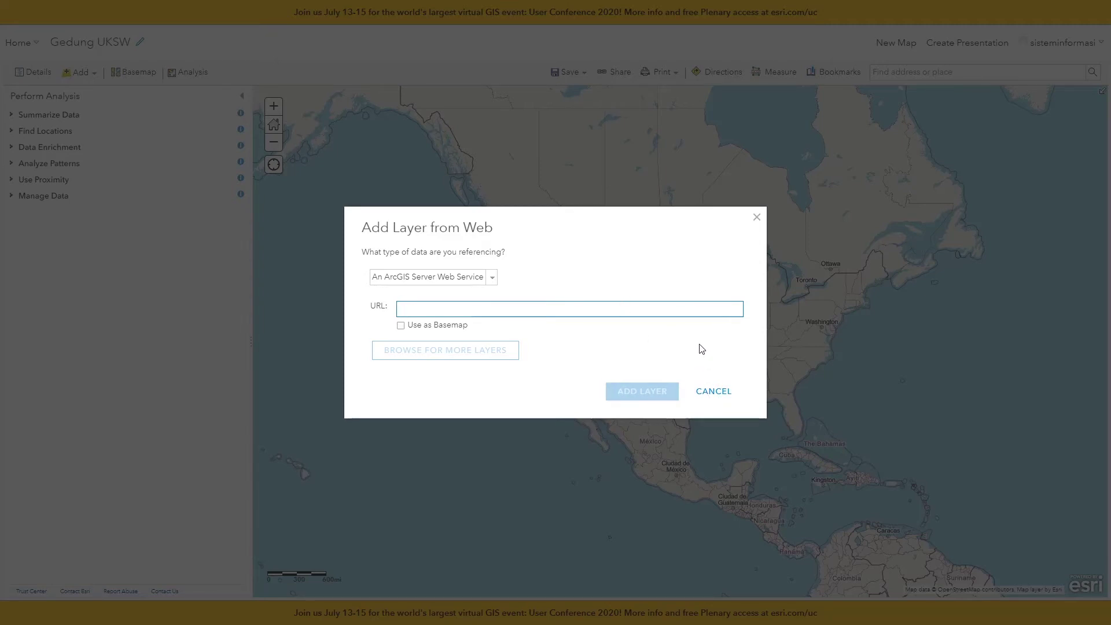
click(723, 404)
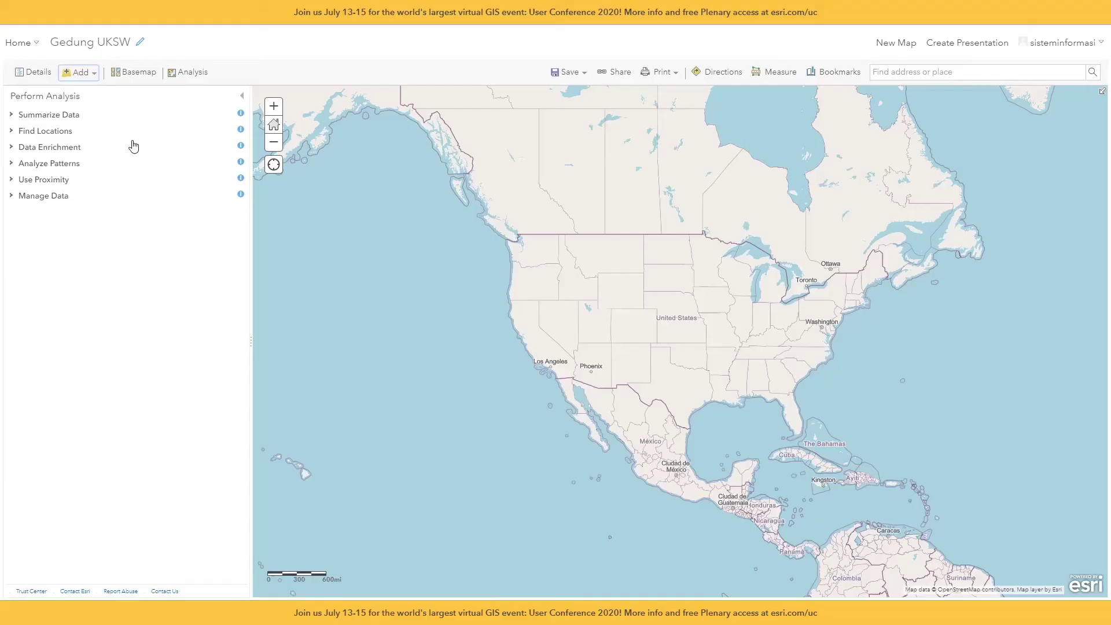
Step: Open the layer search and browse the layers in My Content and My Organization
click(78, 72)
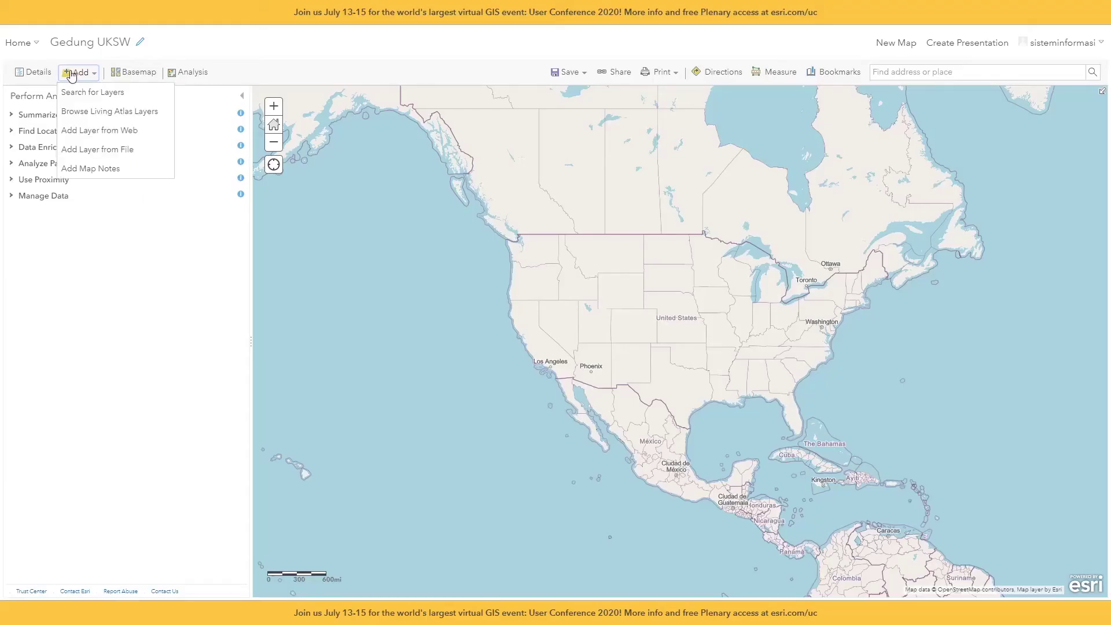
click(97, 95)
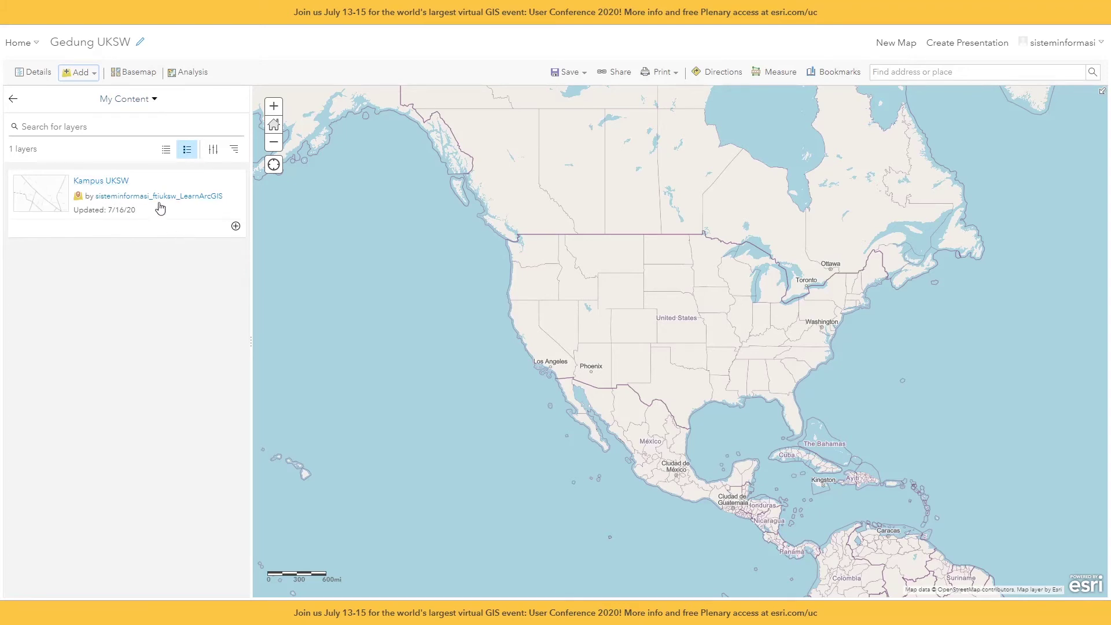
click(154, 99)
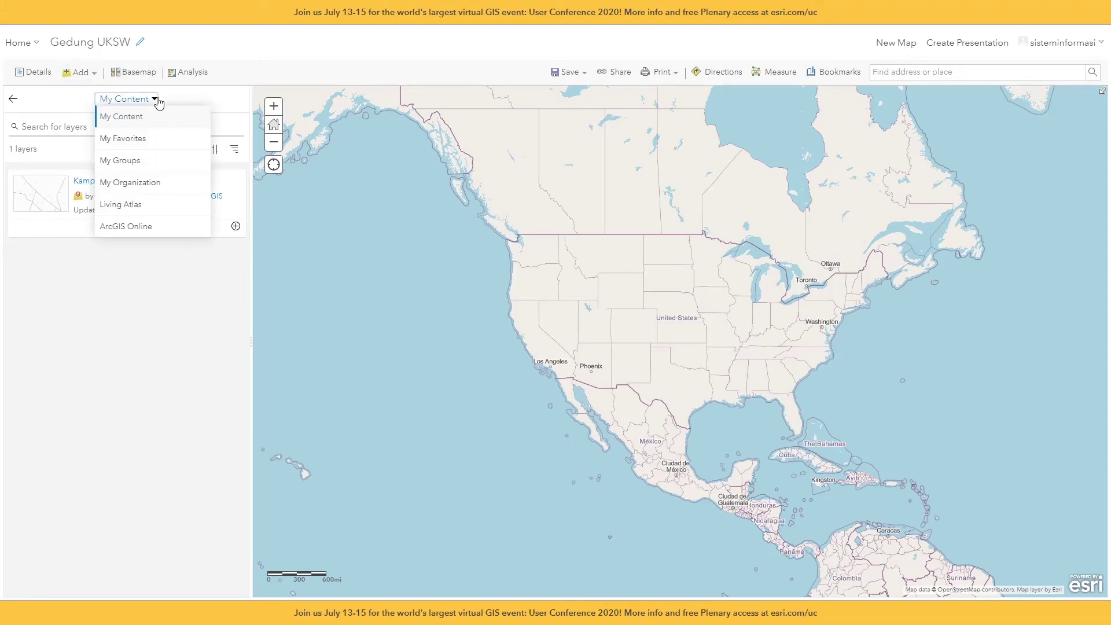
click(129, 183)
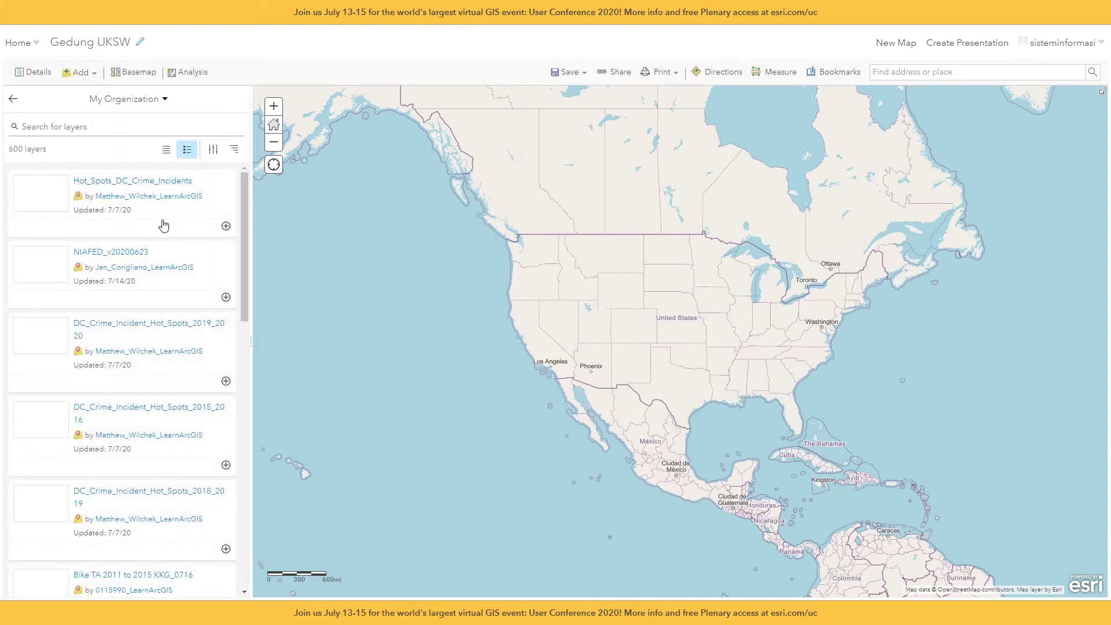
scroll(200, 232, down, 2)
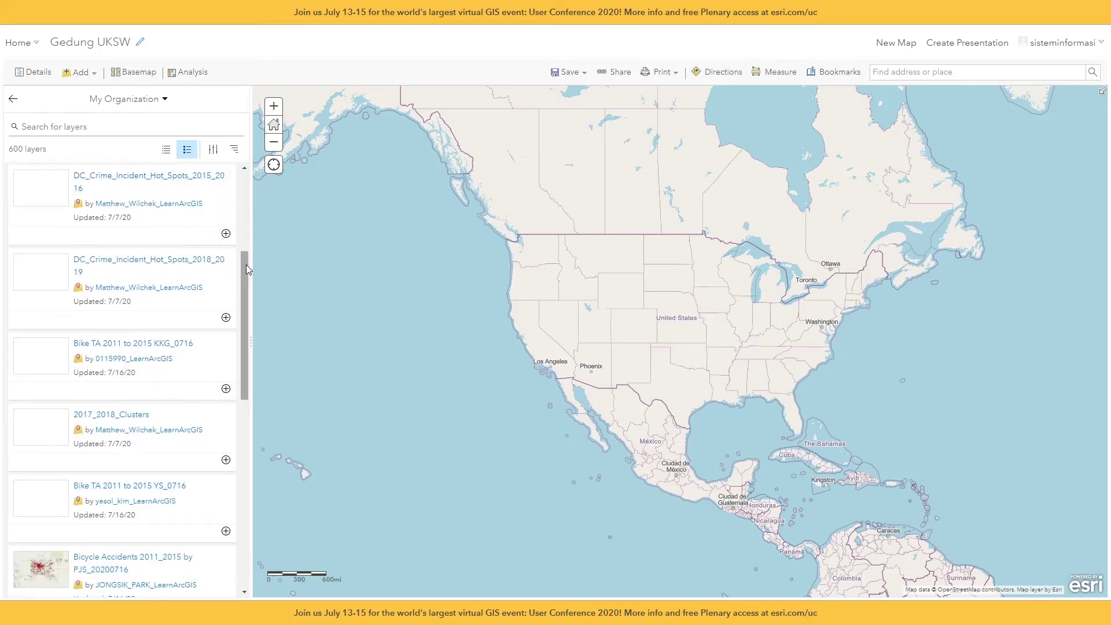
drag(246, 266, 249, 449)
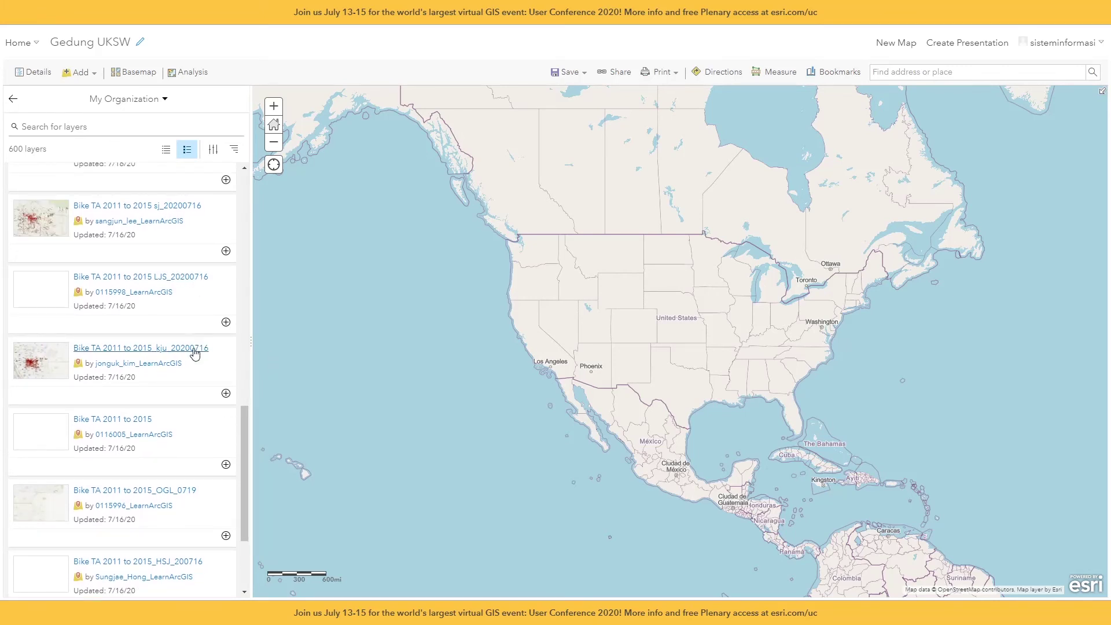
scroll(174, 351, up, 1)
scroll(174, 351, up, 10)
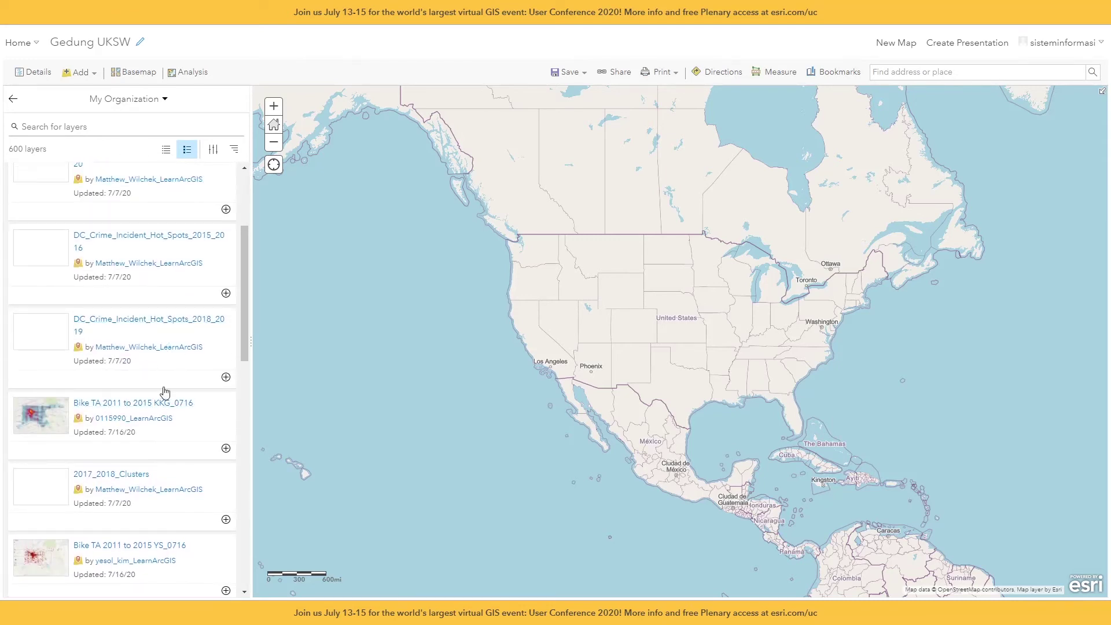
scroll(161, 371, up, 3)
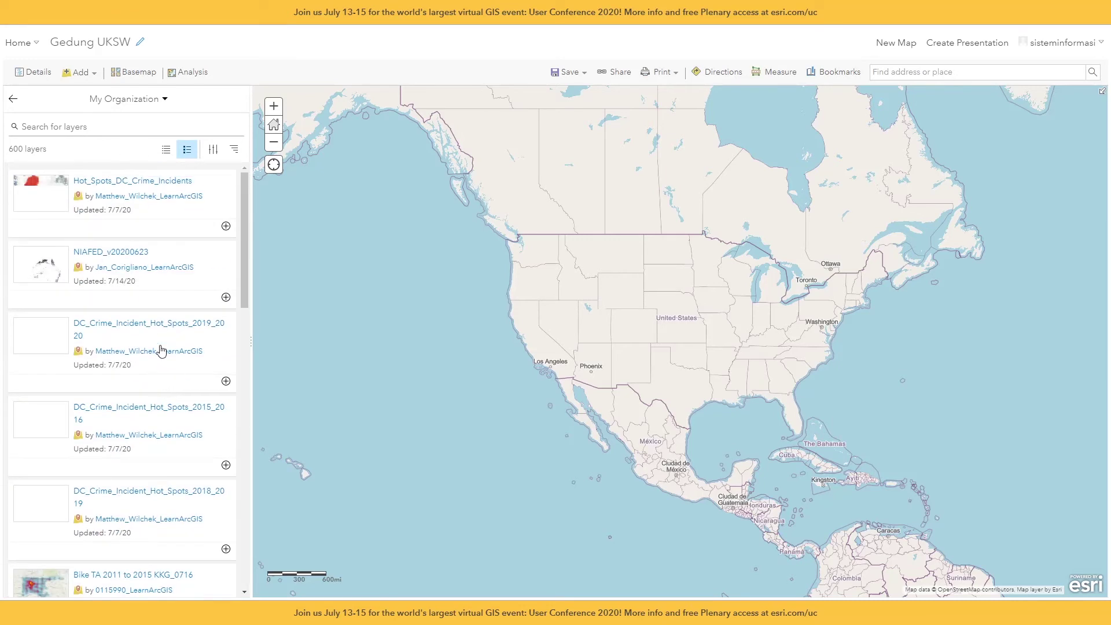
Step: Browse the layers shared through My Groups in the layer search
click(162, 100)
click(142, 162)
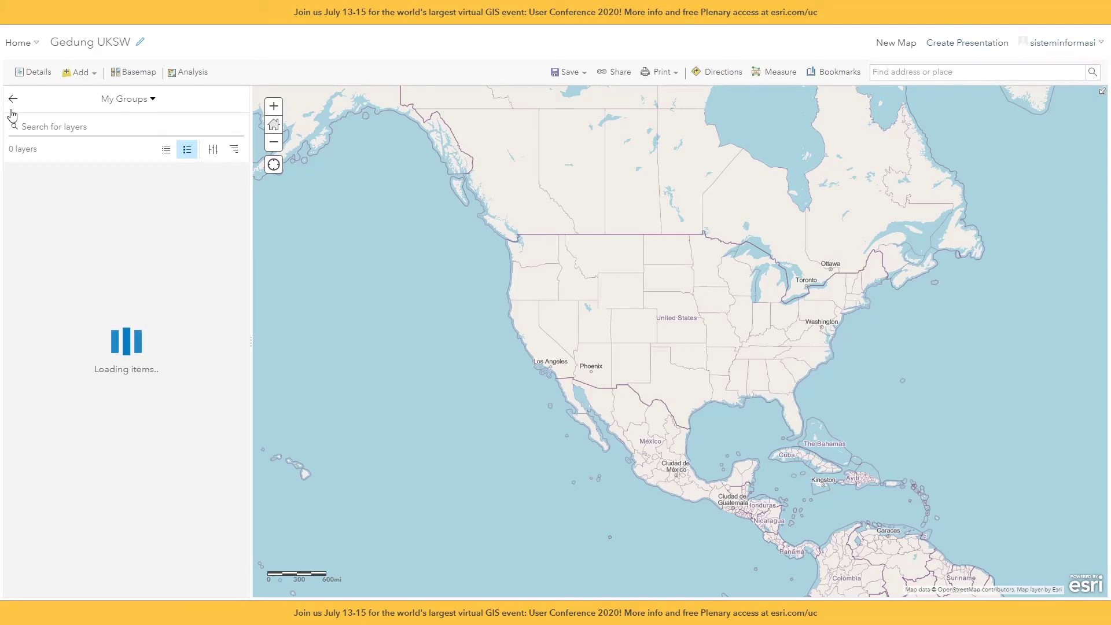
click(146, 101)
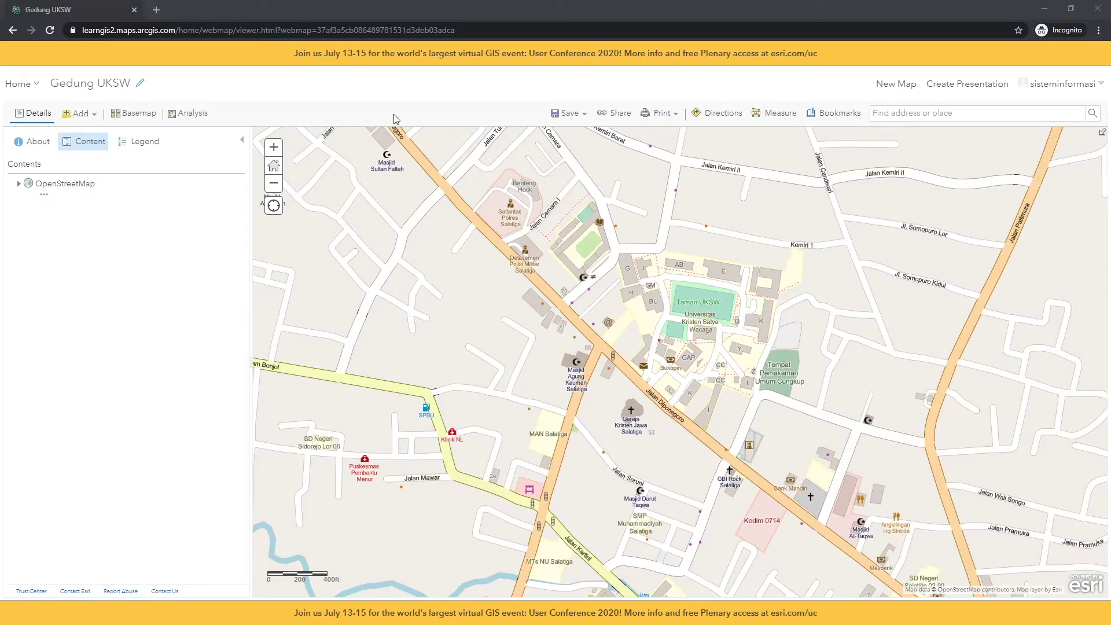
Step: Find the Kampus UKSW layer in My Content, review its item details, and remove it from favorites and add it back
click(96, 118)
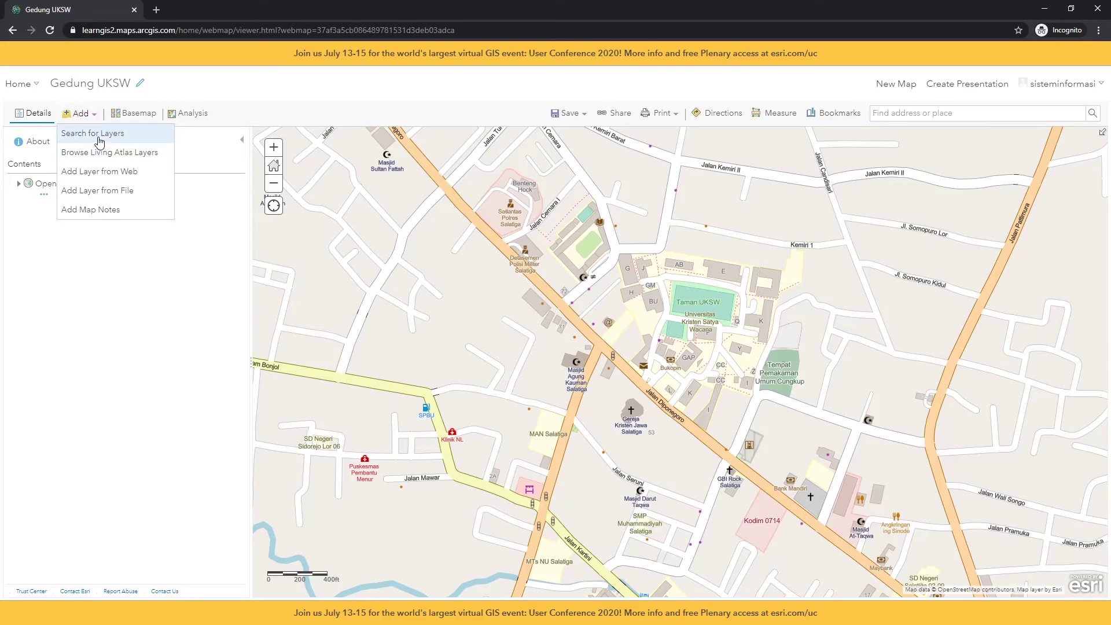
click(81, 134)
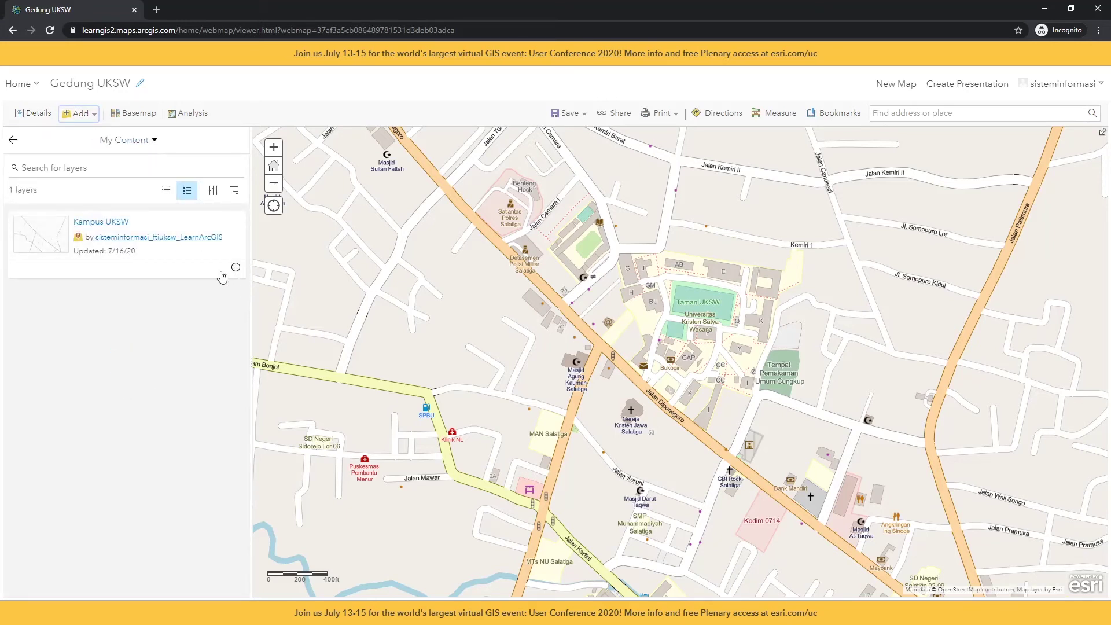
click(200, 225)
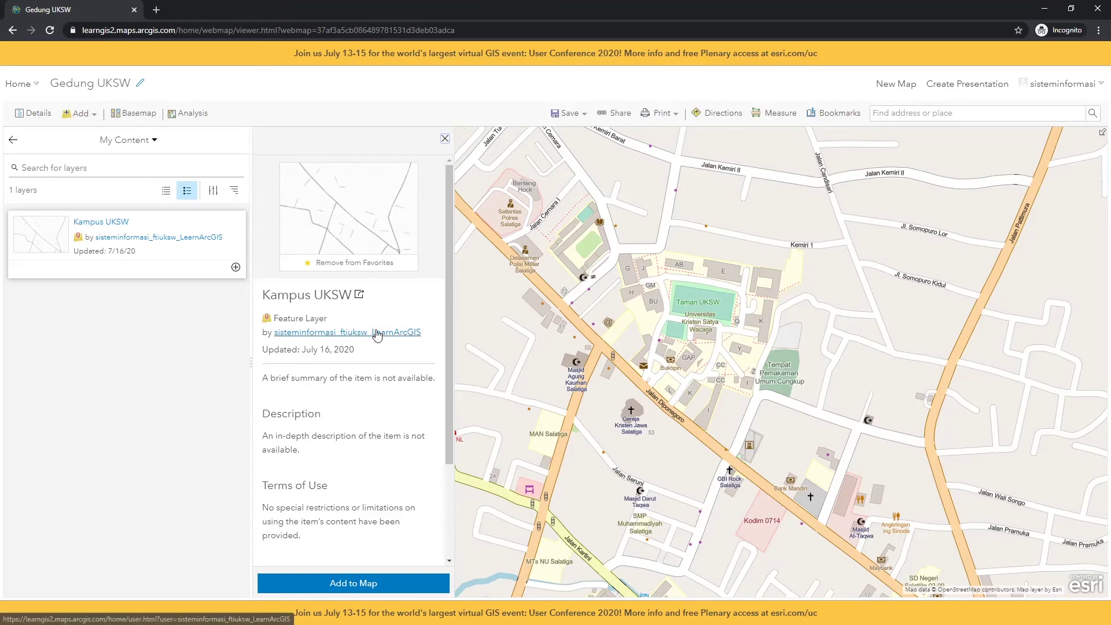
scroll(410, 327, down, 1)
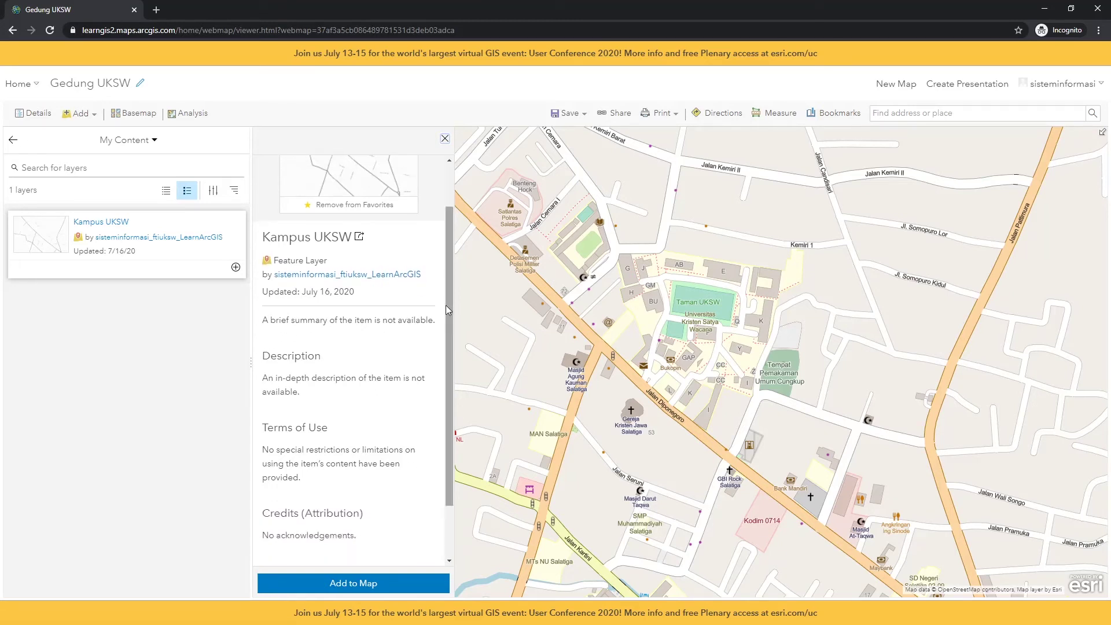
drag(445, 305, 450, 255)
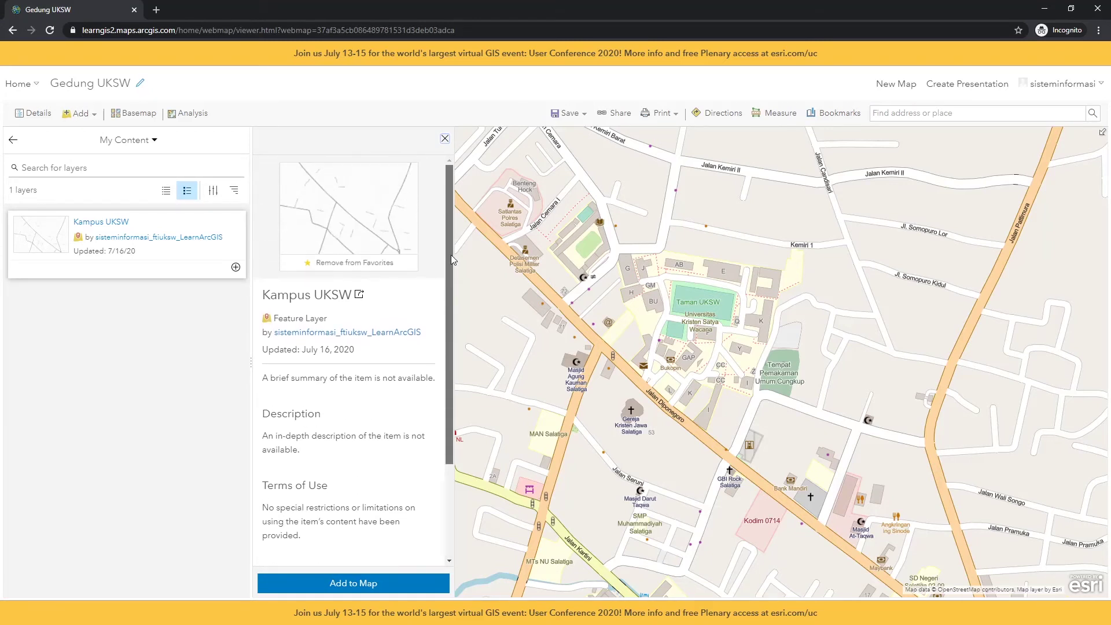
click(337, 263)
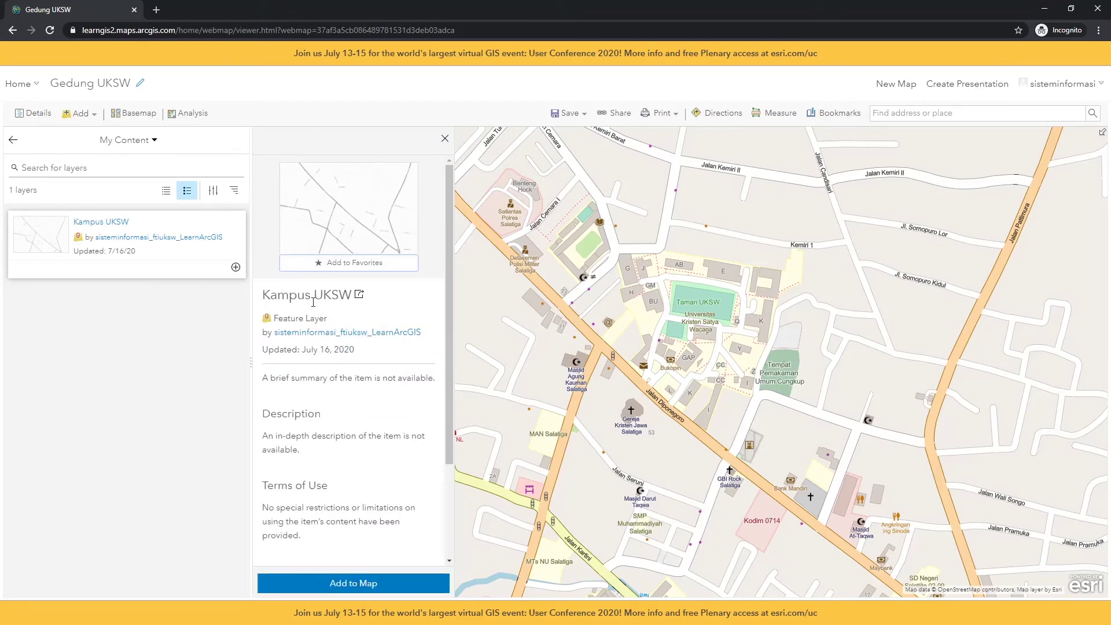
click(337, 263)
Step: Switch to full screen, add the Kampus UKSW layer to the Gedung UKSW map, and return to the map's contents
key(F11)
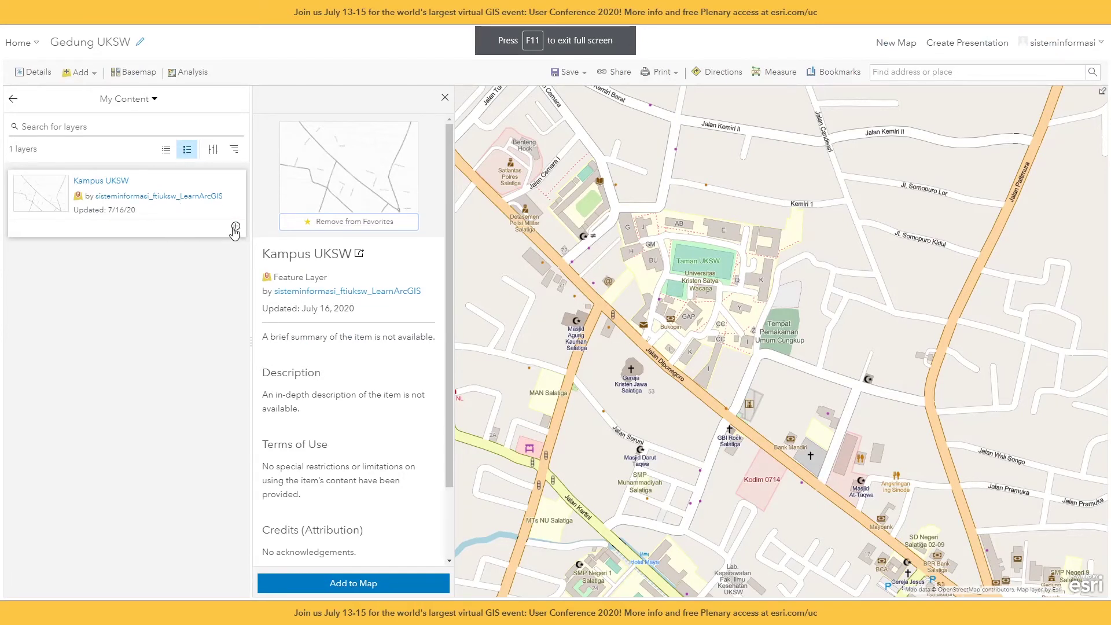
click(372, 588)
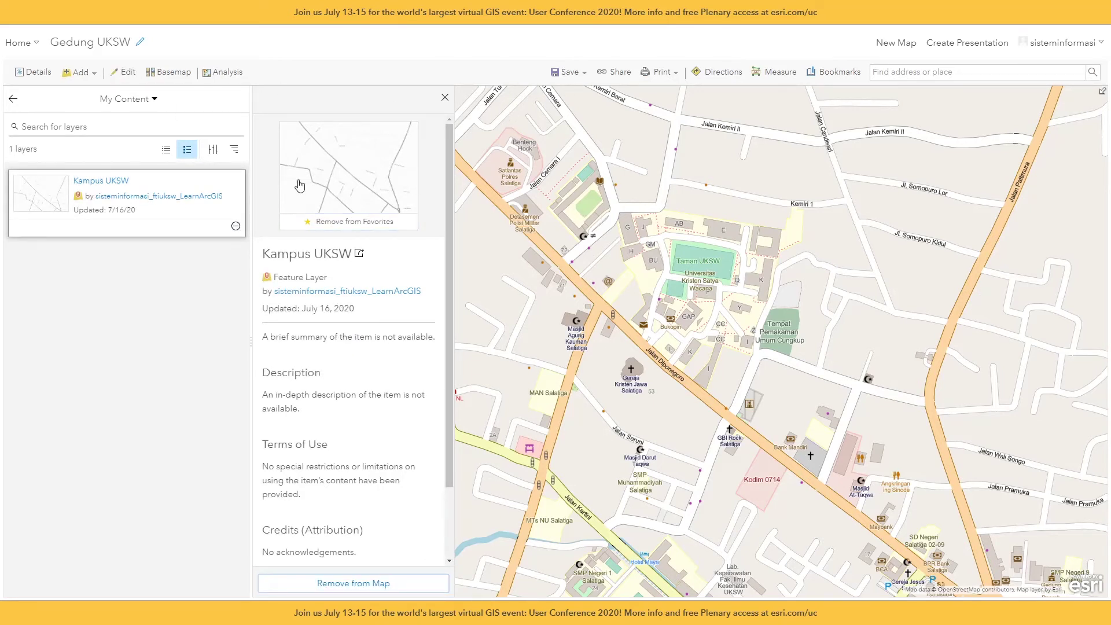
click(445, 100)
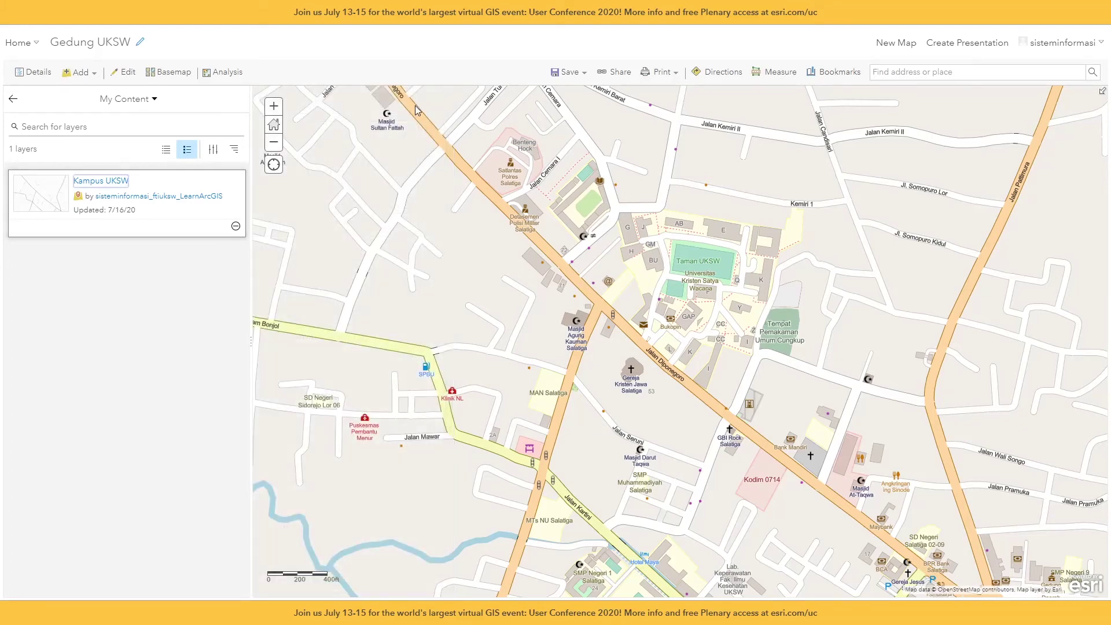
click(12, 101)
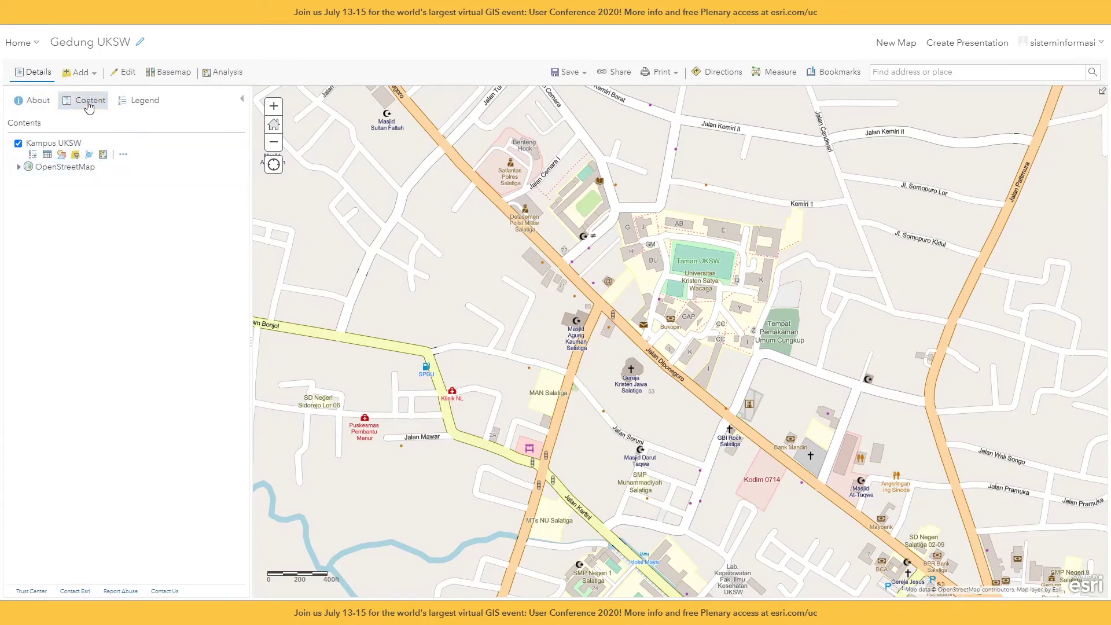
Step: Open the attribute table of the Kampus UKSW layer to examine its fields and records
click(38, 73)
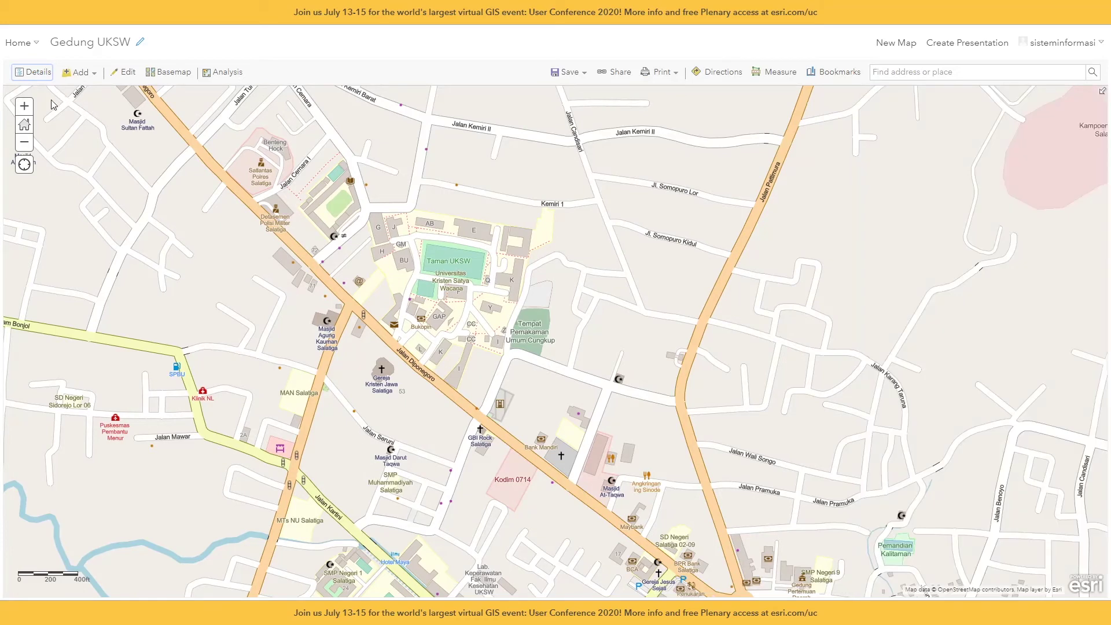
click(40, 74)
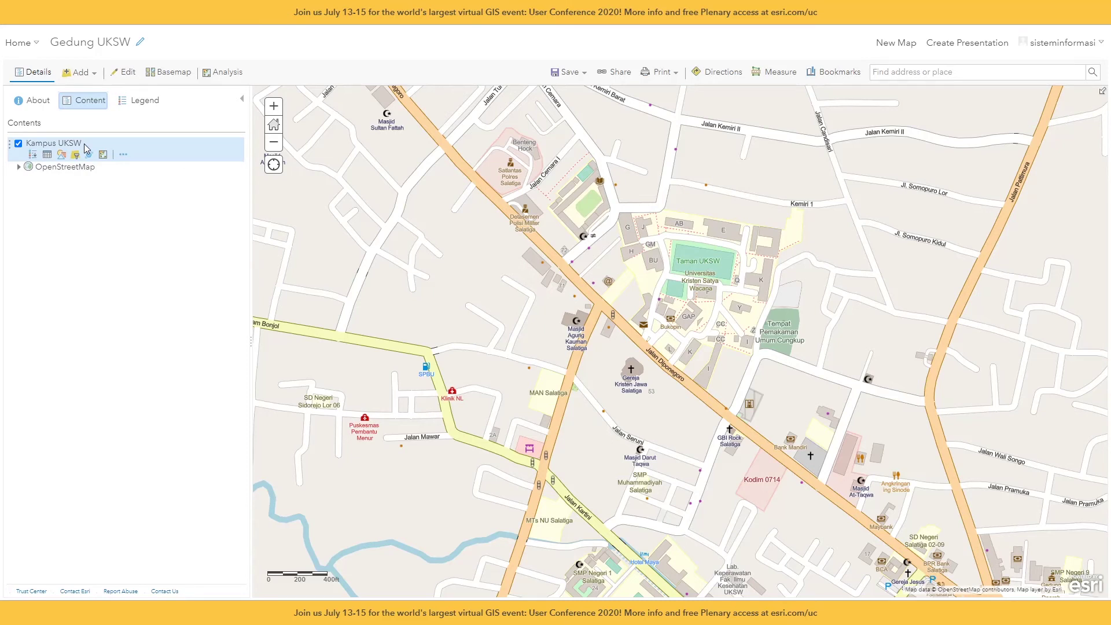
click(47, 155)
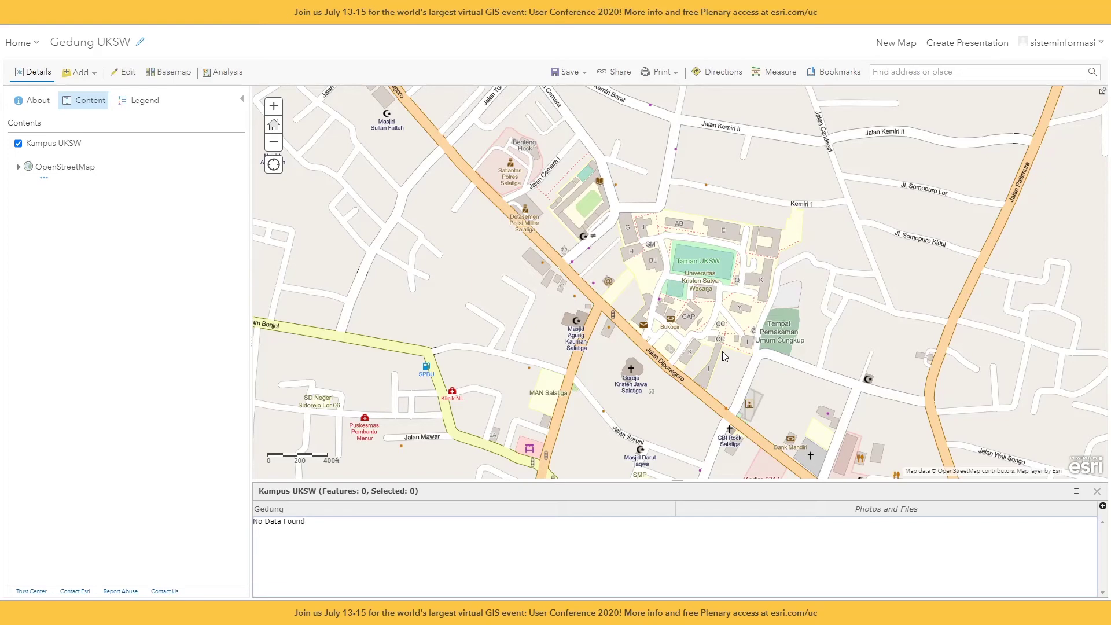
Step: Add a Kampus UKSW point feature on building K and set its Gedung attribute to Fakultas Ekonomi
scroll(722, 351, up, 3)
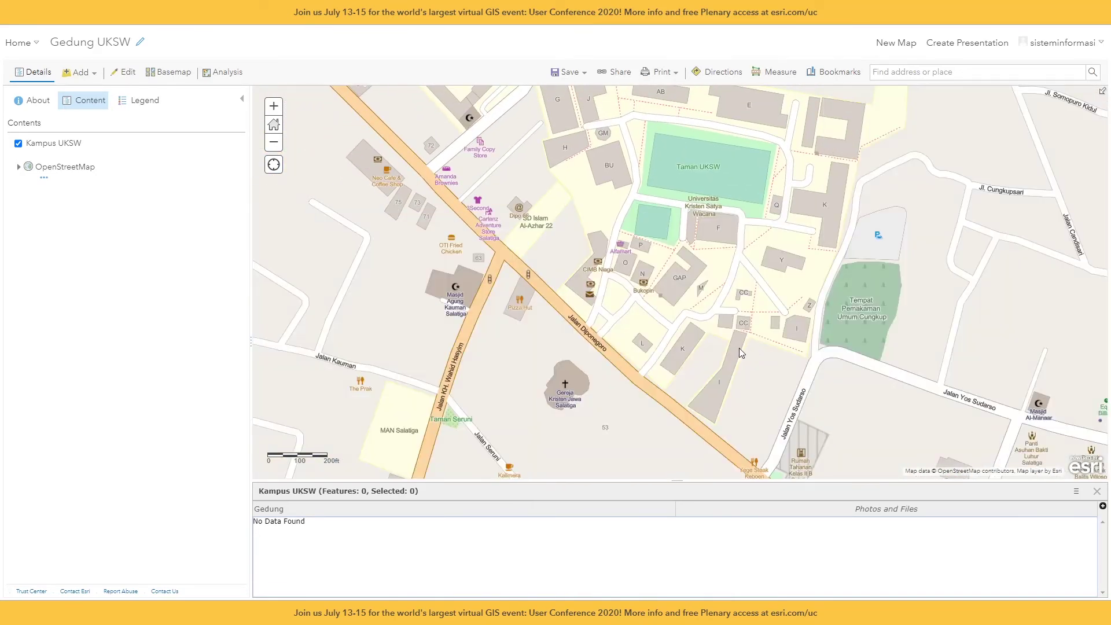
scroll(665, 348, up, 2)
drag(647, 342, 548, 306)
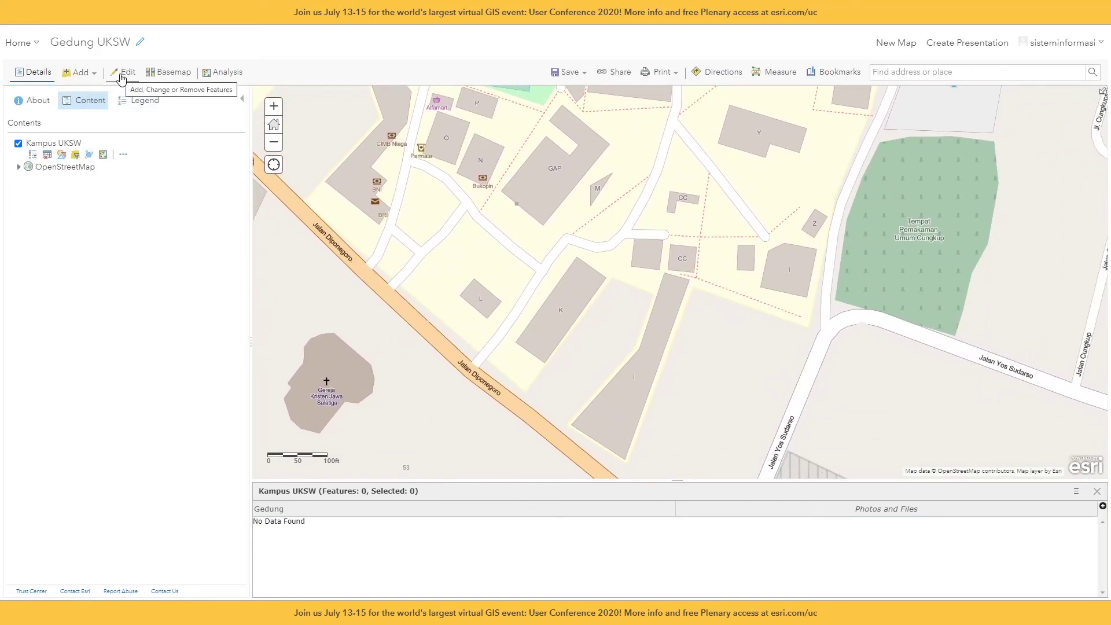
click(123, 74)
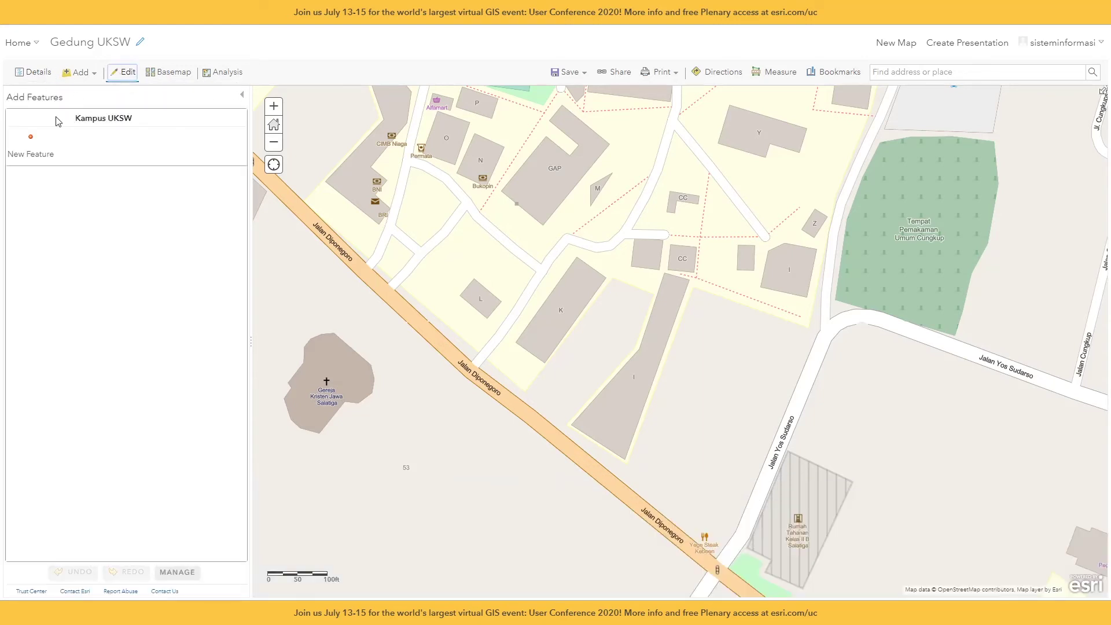
click(30, 146)
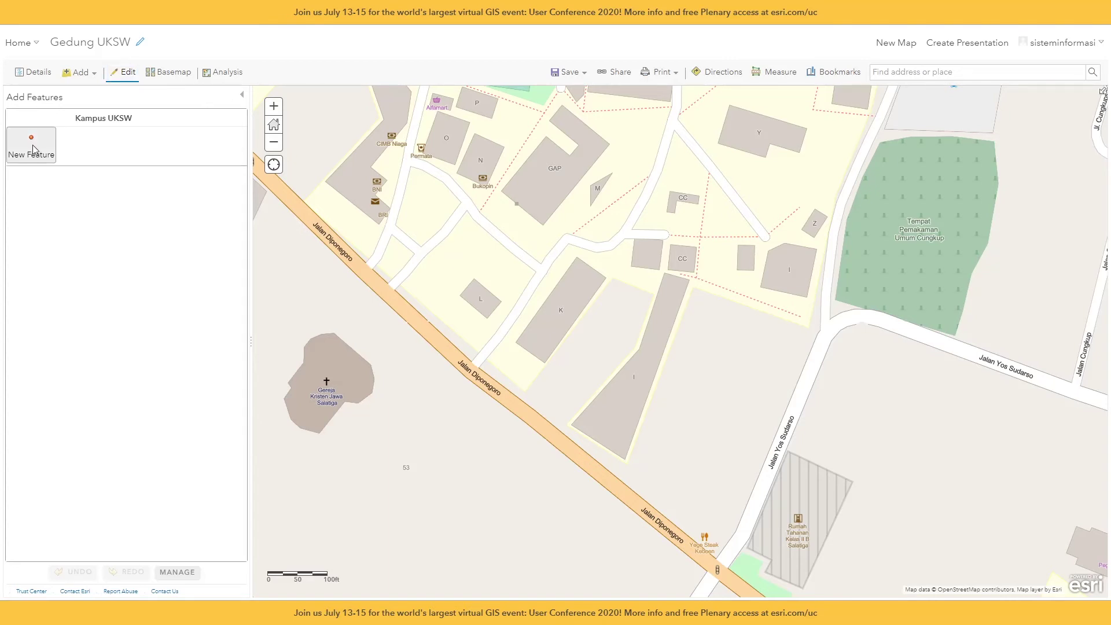
click(561, 309)
click(717, 249)
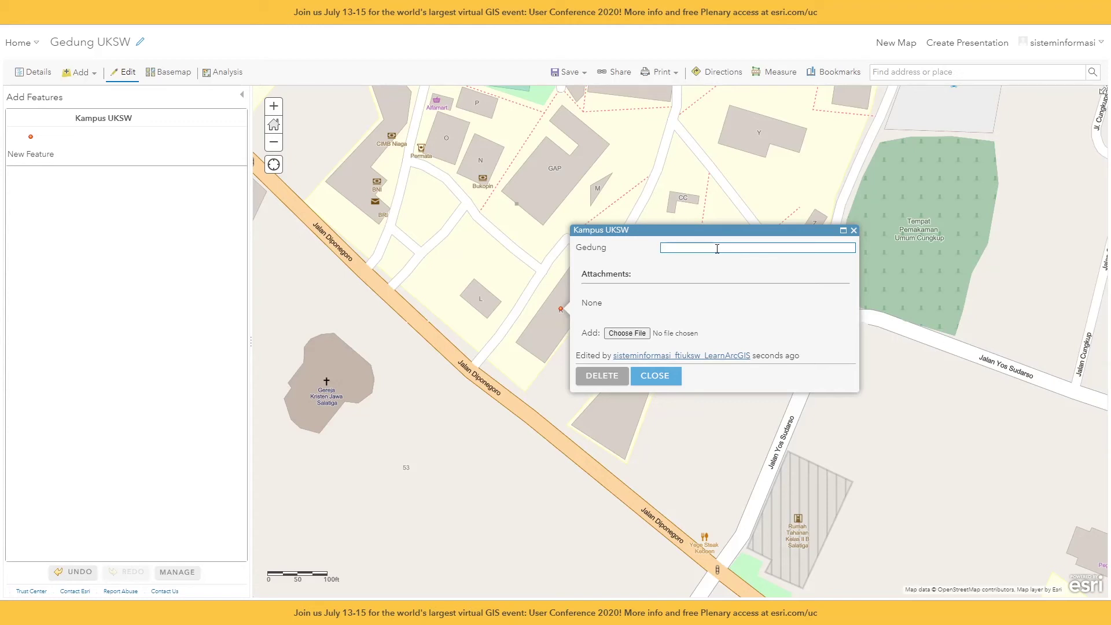
text(Fakultas Ekonomi)
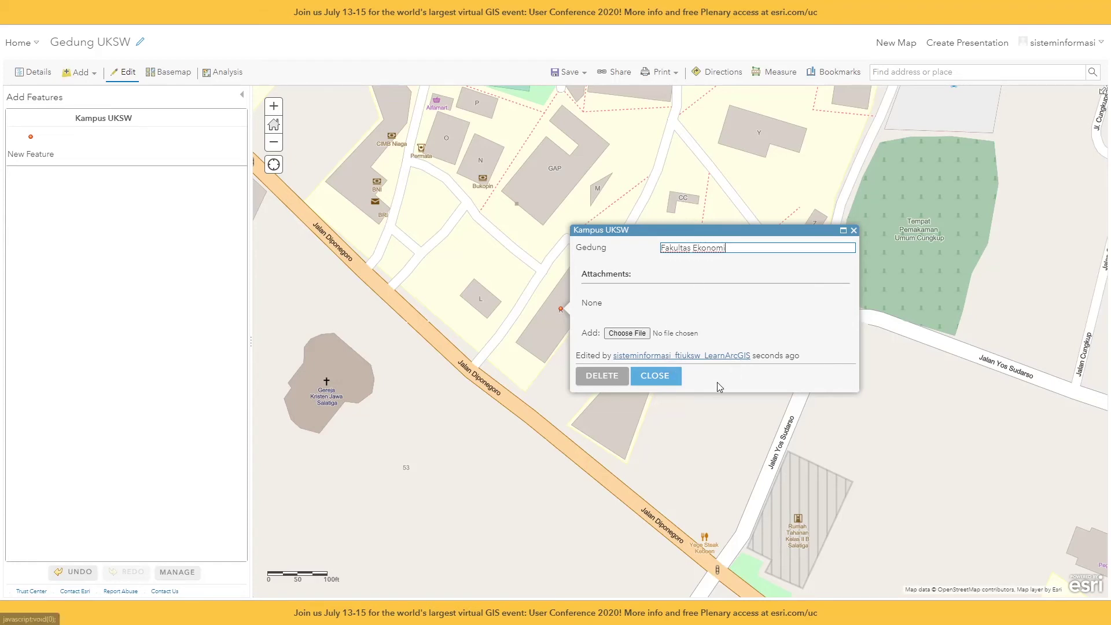
click(663, 375)
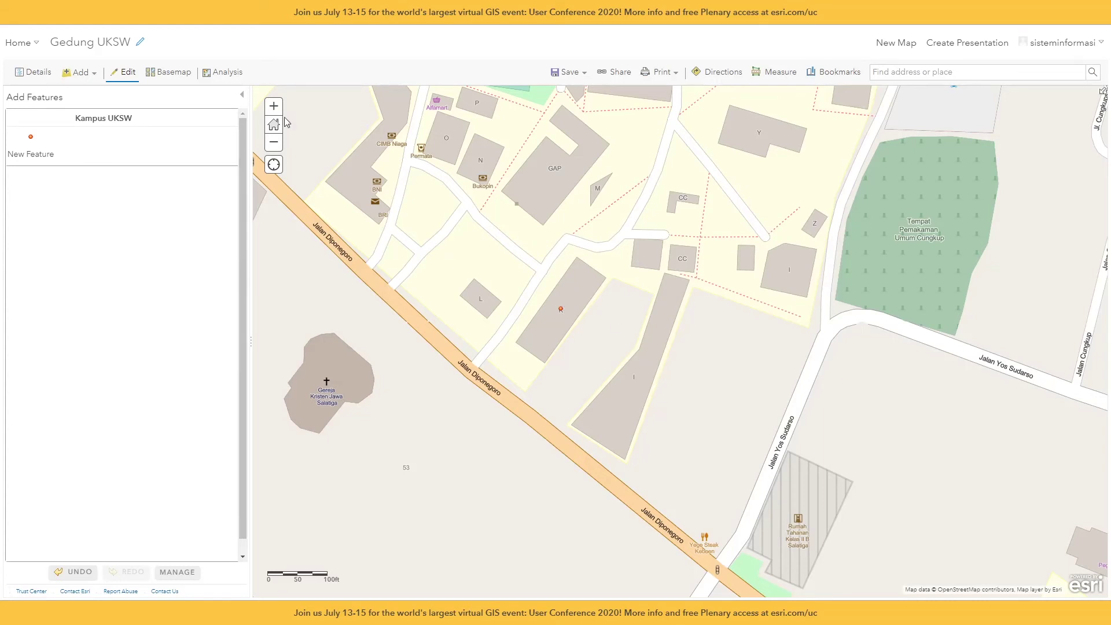
Step: Add a second Kampus UKSW point feature on the GAP building and set its Gedung attribute to Gedung Administrasi Pusat
drag(552, 188, 537, 253)
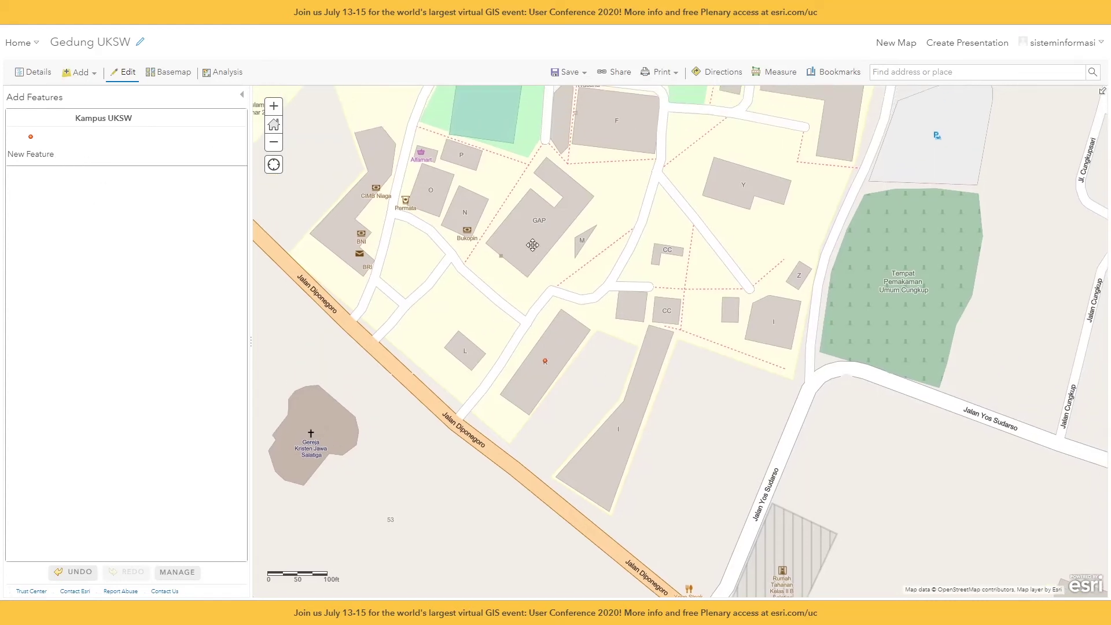
click(30, 149)
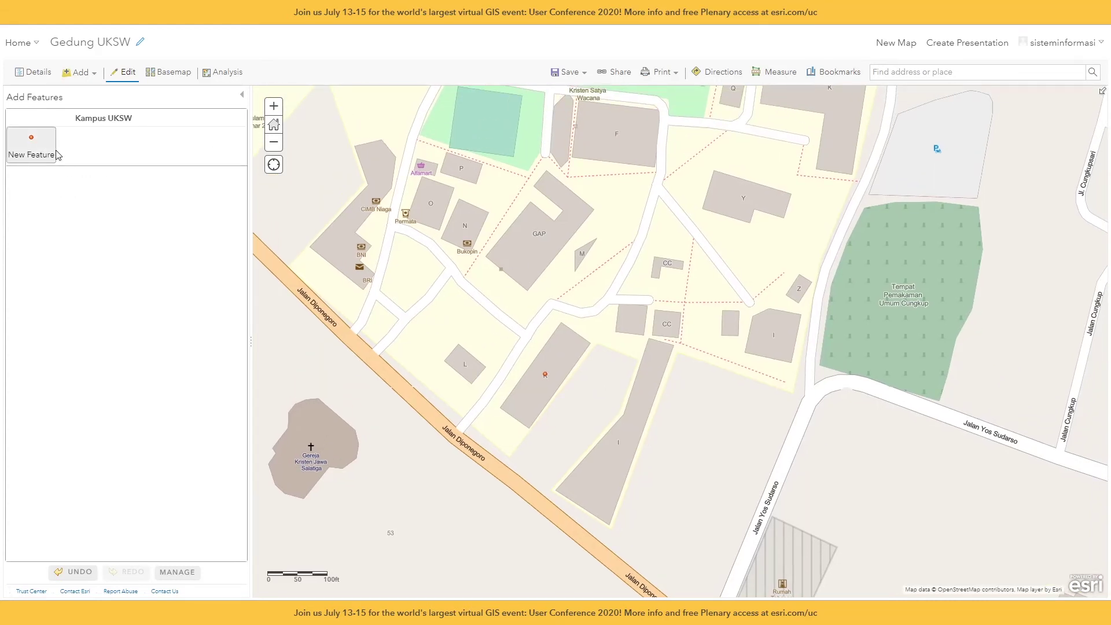
click(539, 236)
click(685, 172)
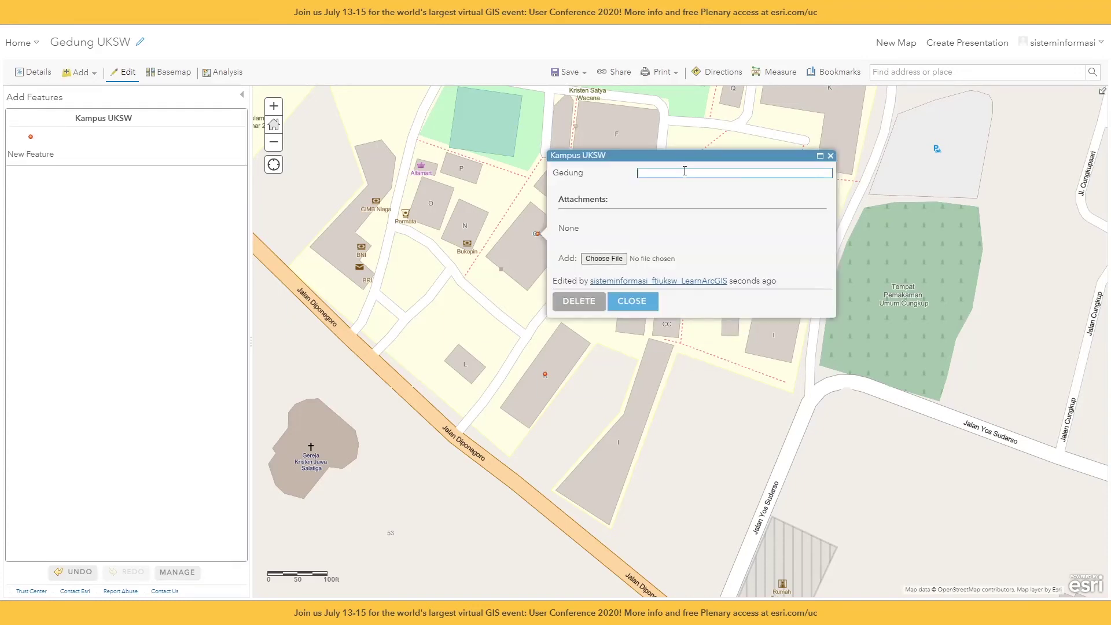
text(GEdung)
key(BackSpace)
key(BackSpace)
text(P)
click(633, 302)
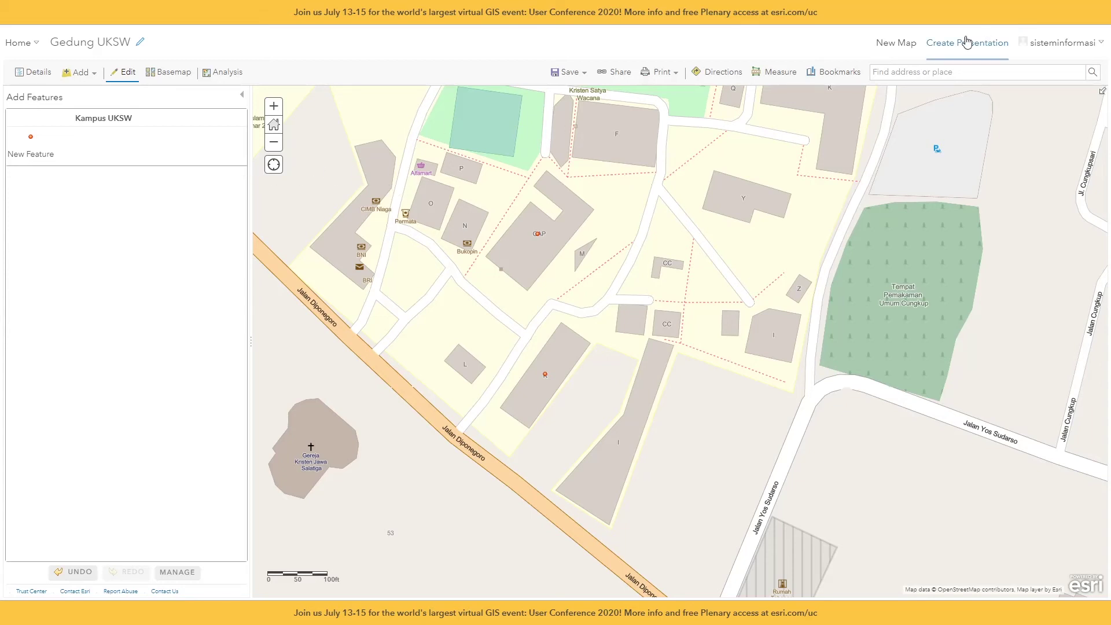
Step: Open a new blank map, discarding the unsaved changes to the Gedung UKSW map
click(894, 46)
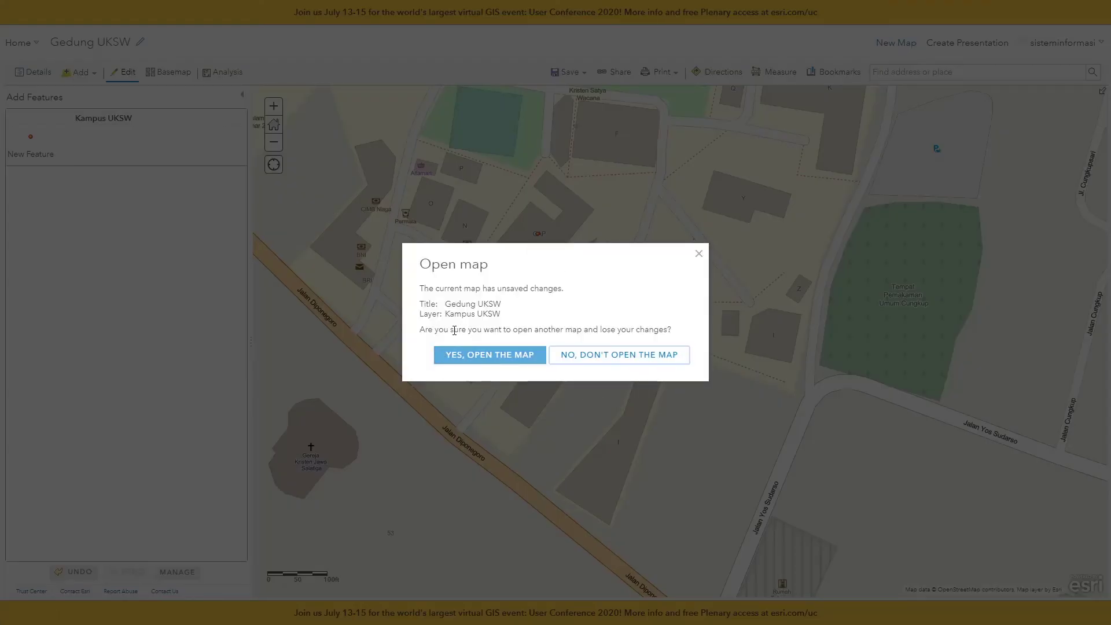
drag(453, 329, 665, 330)
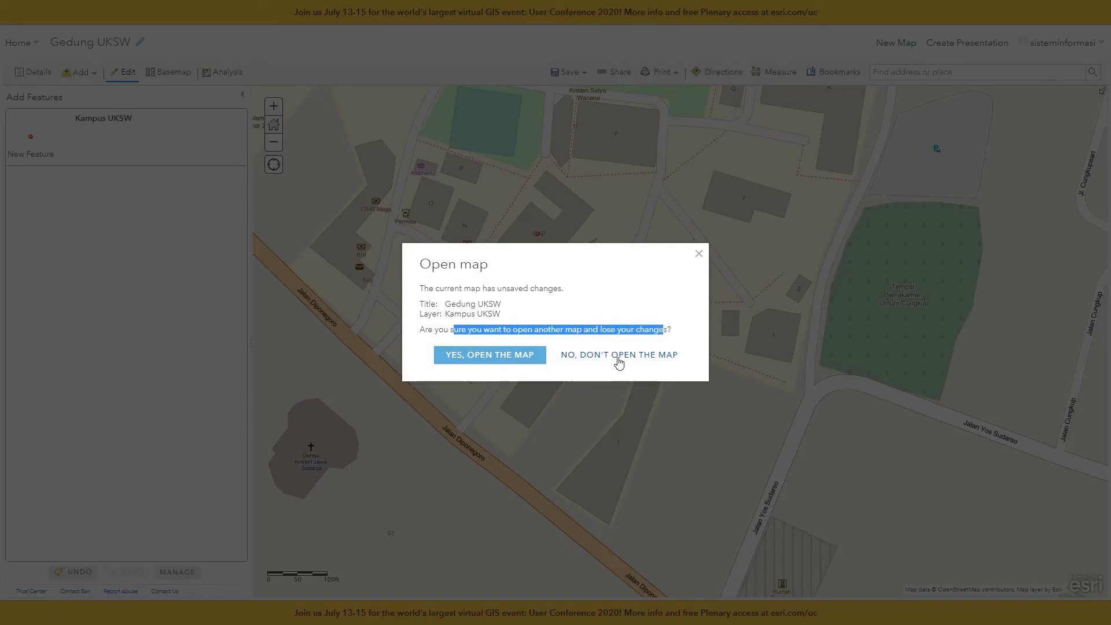
click(487, 360)
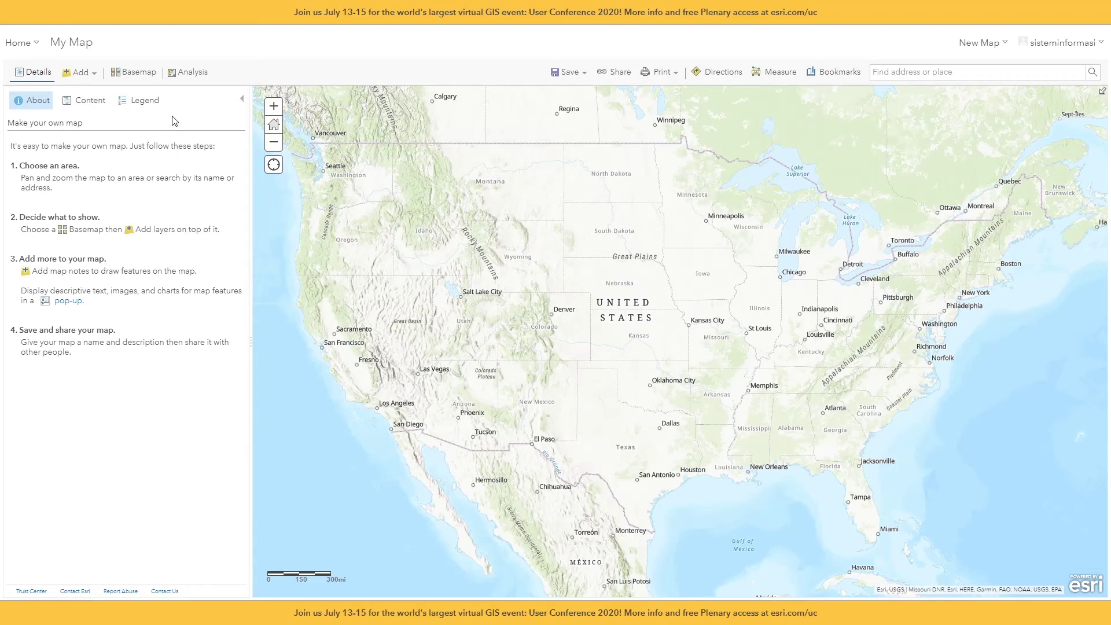
Step: Add the Kampus UKSW layer from My Content to the new map
click(78, 104)
click(80, 72)
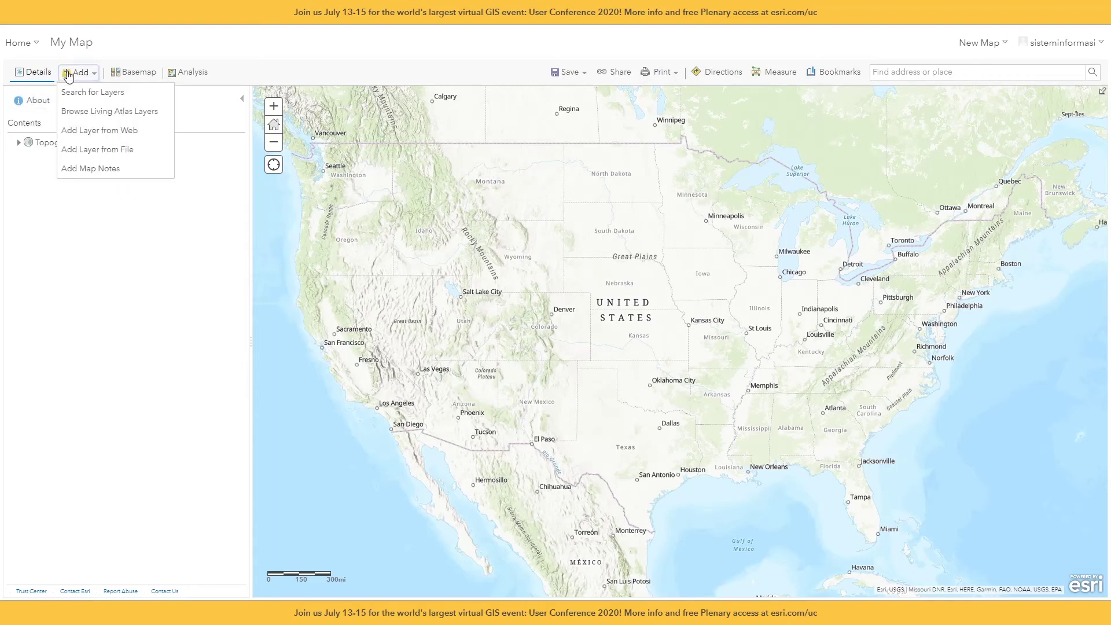
click(104, 93)
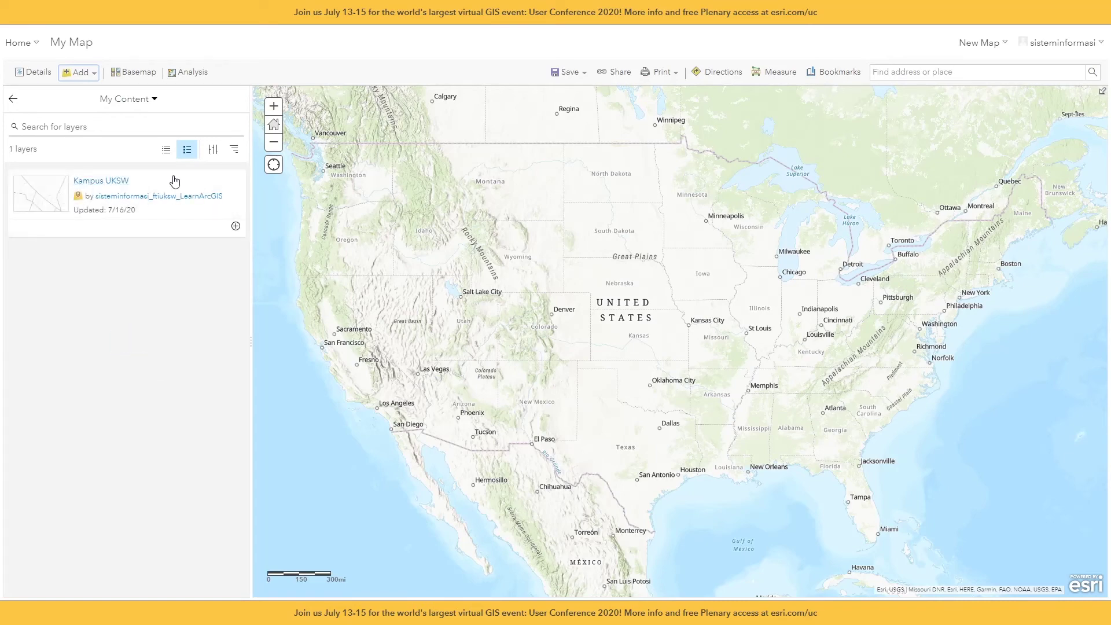
click(235, 226)
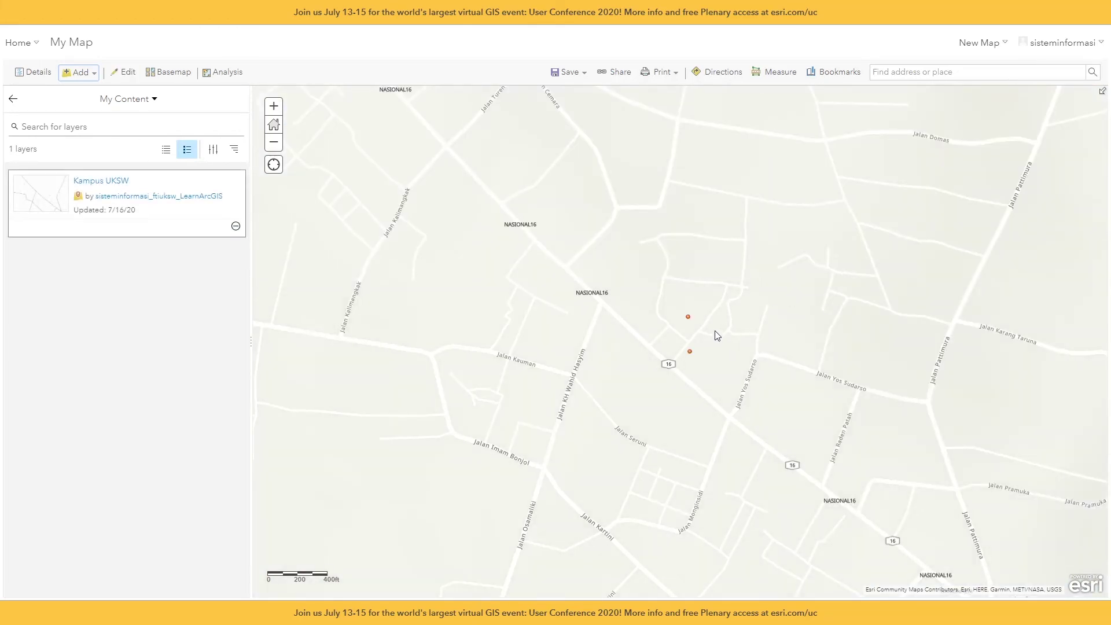
Step: Inspect the pop-ups of both Kampus UKSW points to check their Gedung attributes
scroll(700, 345, up, 2)
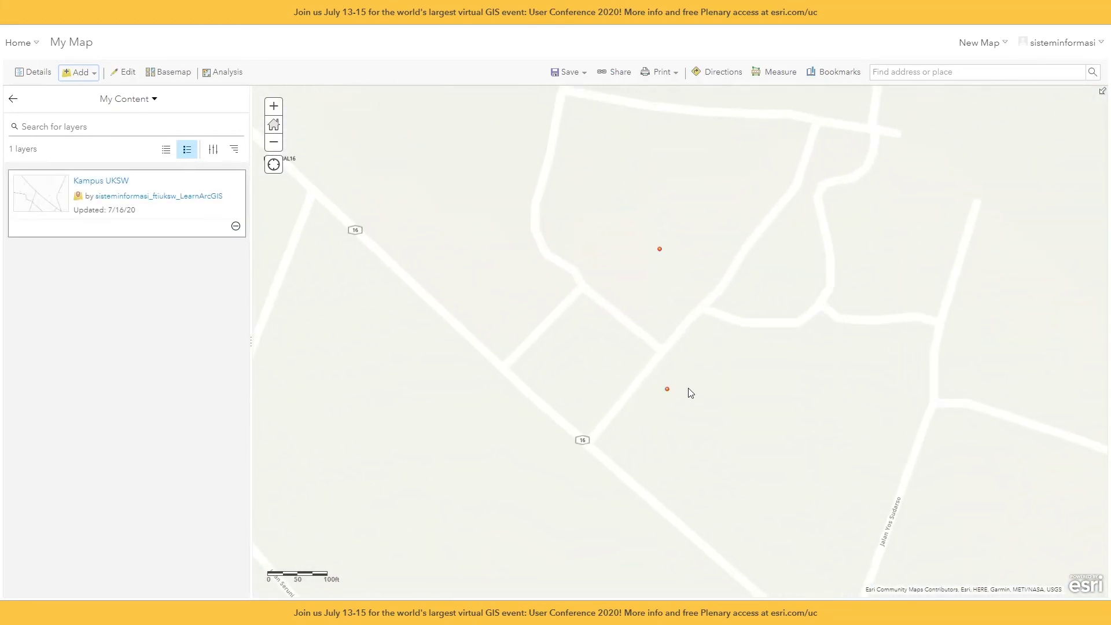
click(668, 388)
click(659, 249)
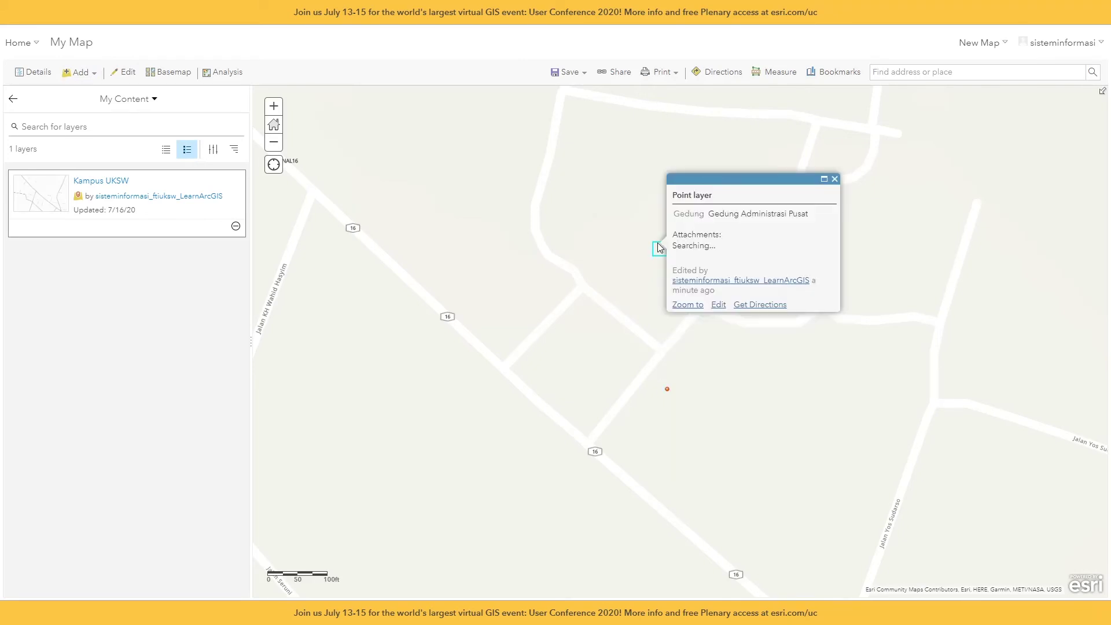
click(669, 389)
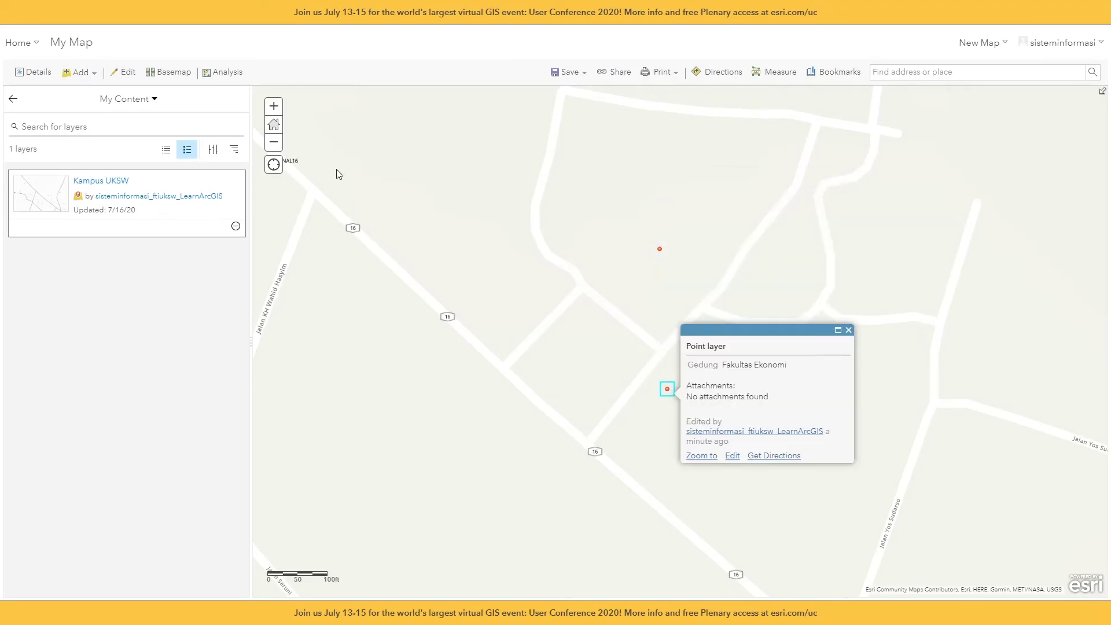
Step: Start editing the Kampus UKSW layer and slightly shift the Fakultas Ekonomi and Gedung Administrasi Pusat points on the map
click(124, 72)
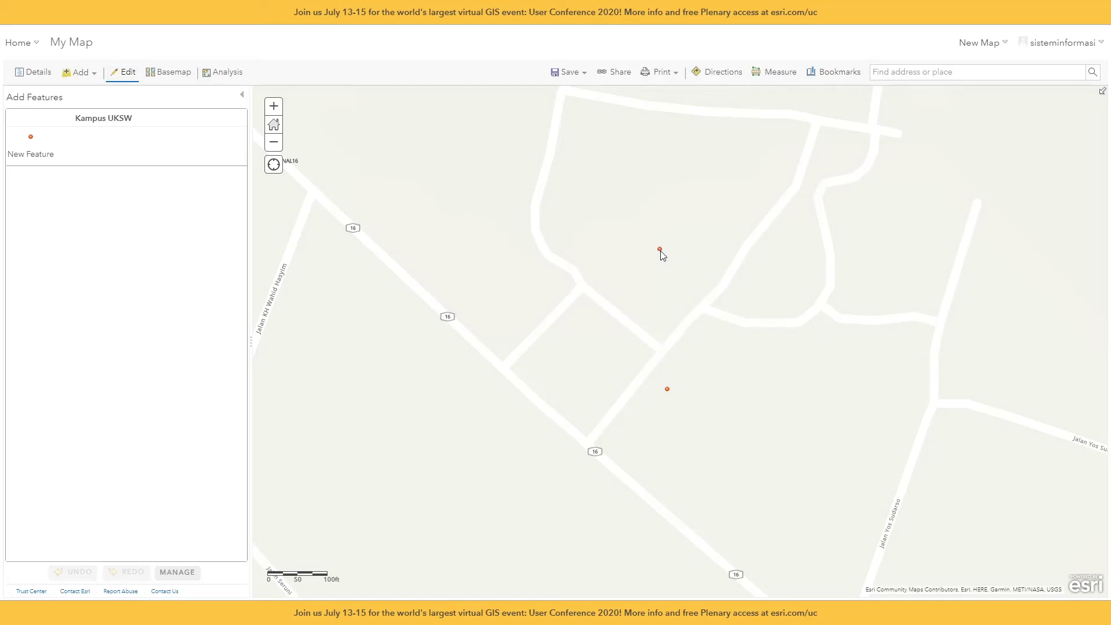
drag(662, 254, 647, 252)
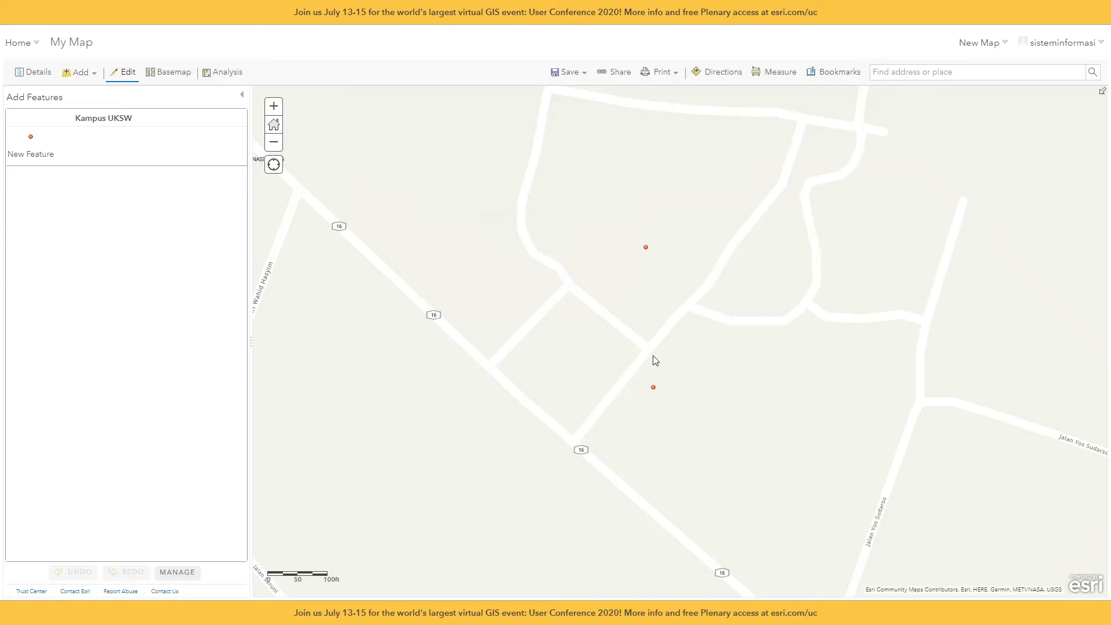
click(654, 387)
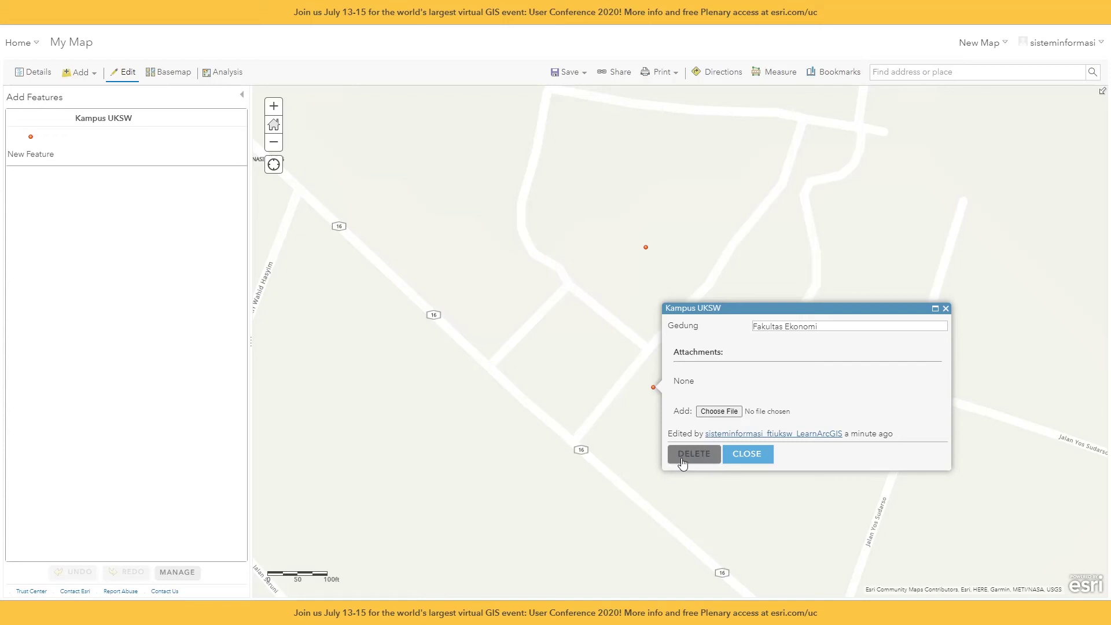
mouse_move(653, 388)
mouse_down()
mouse_move(646, 401)
mouse_move(647, 385)
mouse_move(654, 399)
mouse_move(658, 390)
mouse_up()
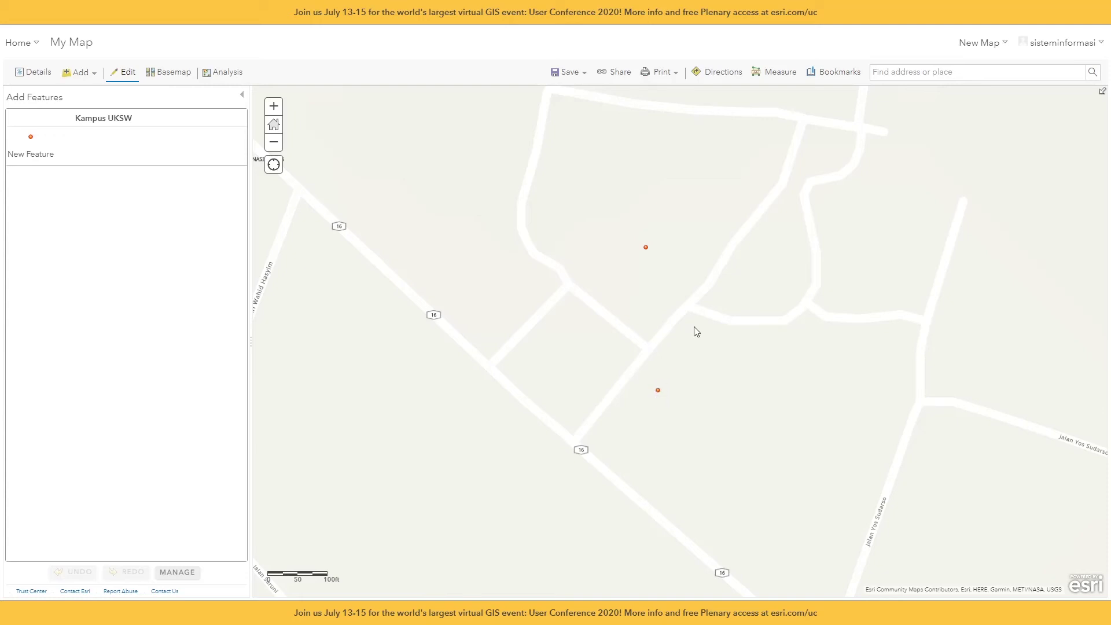
drag(645, 248, 644, 254)
click(645, 256)
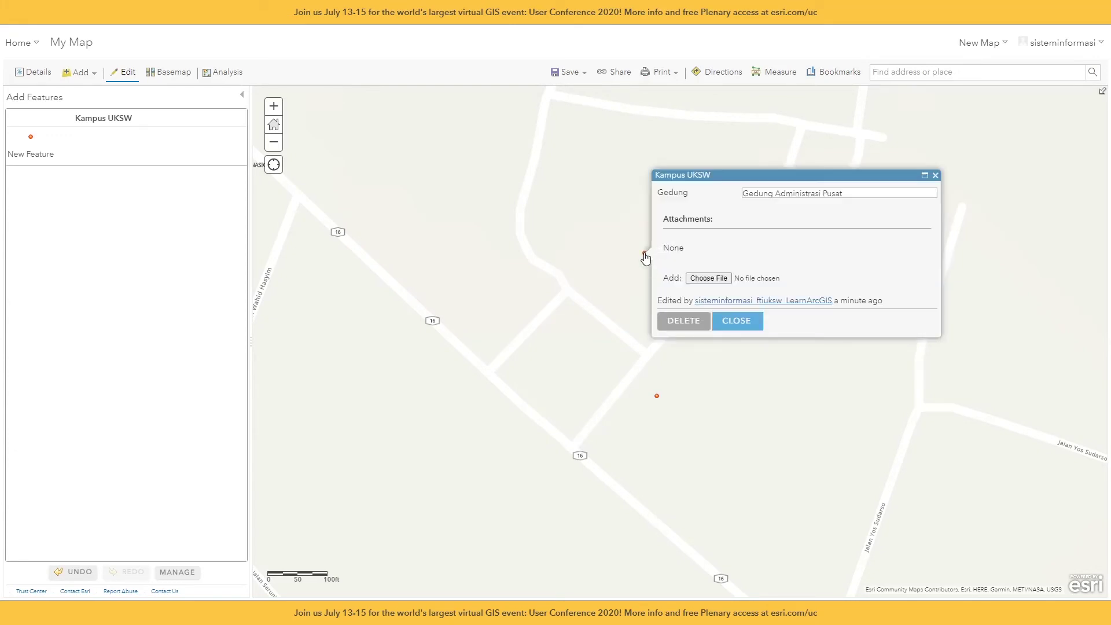
mouse_move(644, 253)
mouse_down()
mouse_move(640, 276)
mouse_move(654, 269)
mouse_move(648, 259)
mouse_up()
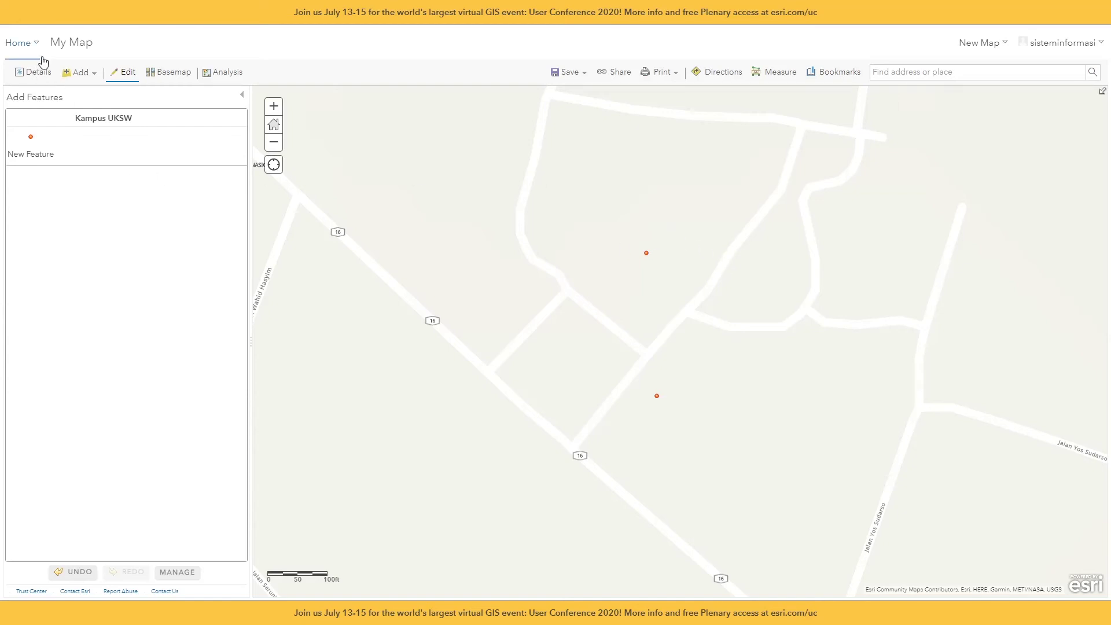
Step: Open the Gedung UKSW web map from My Content in Map Viewer, discarding the current map's unsaved changes
click(30, 44)
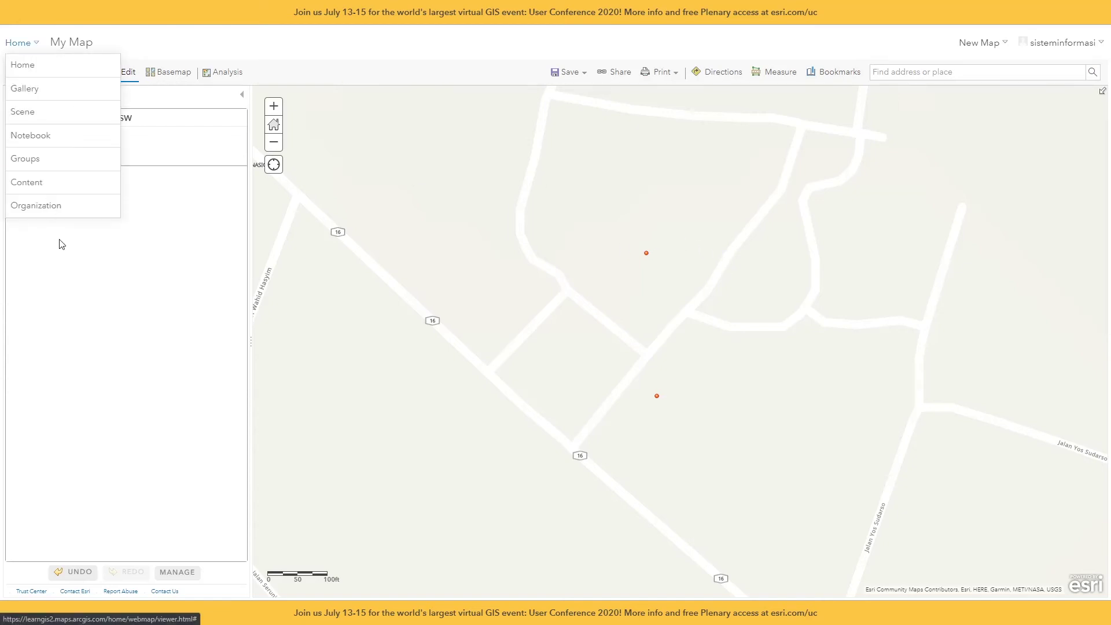
click(26, 183)
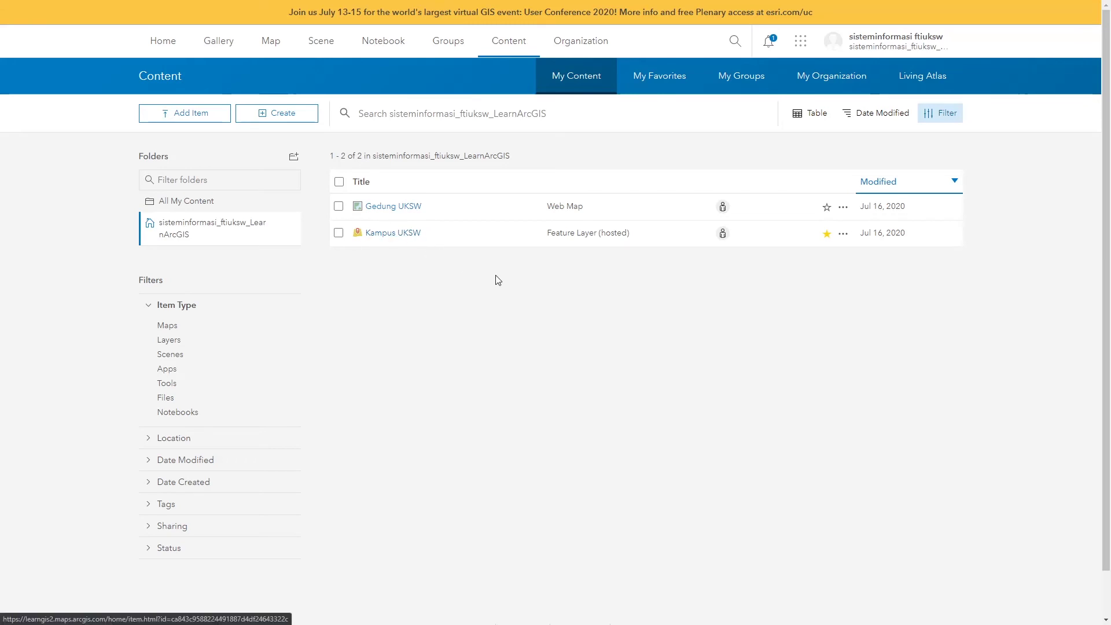
click(390, 207)
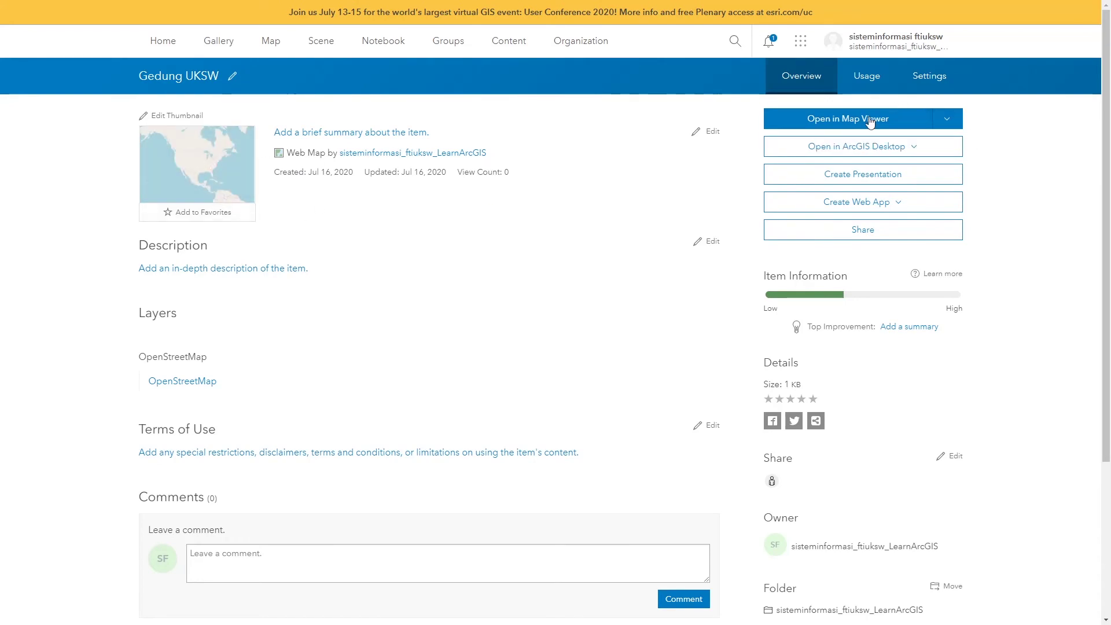
click(849, 125)
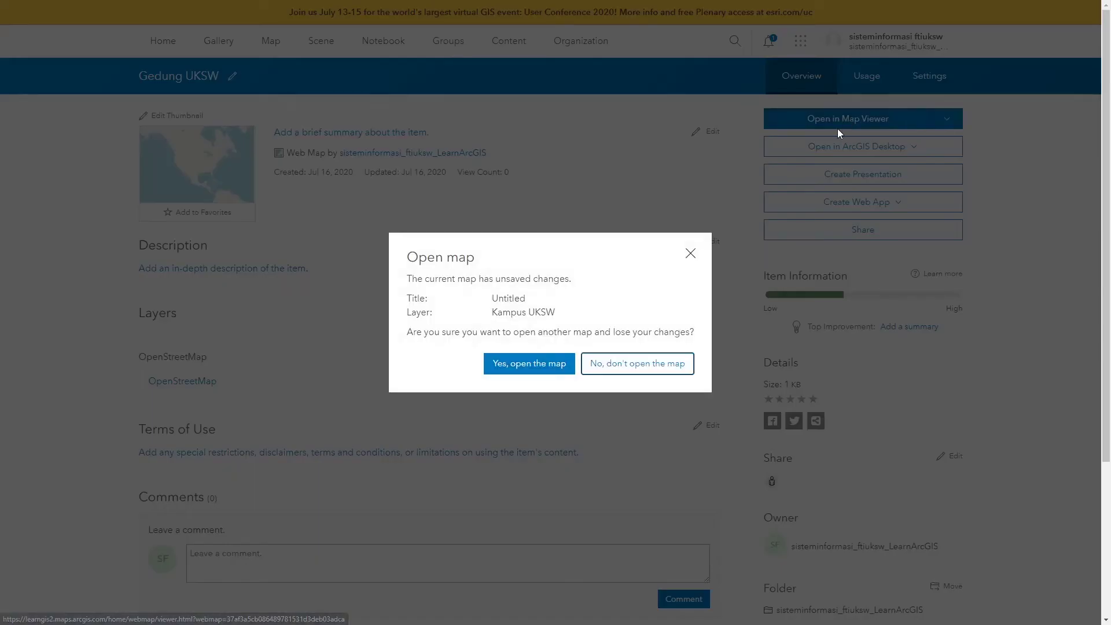
click(524, 365)
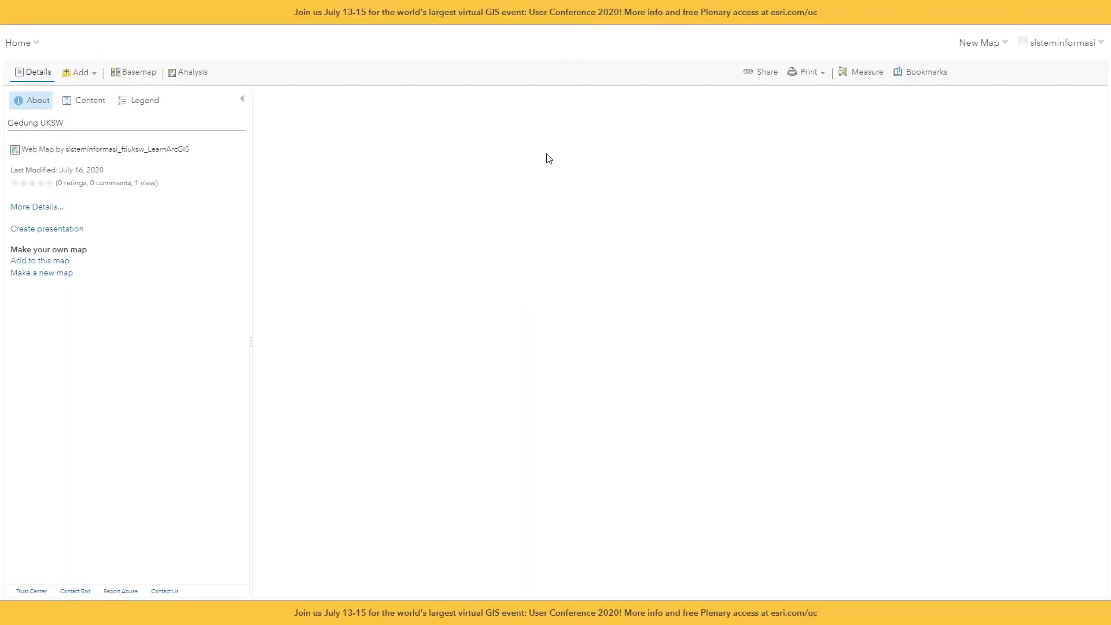
Step: Add the Kampus UKSW layer from My Content to the Gedung UKSW map
click(80, 102)
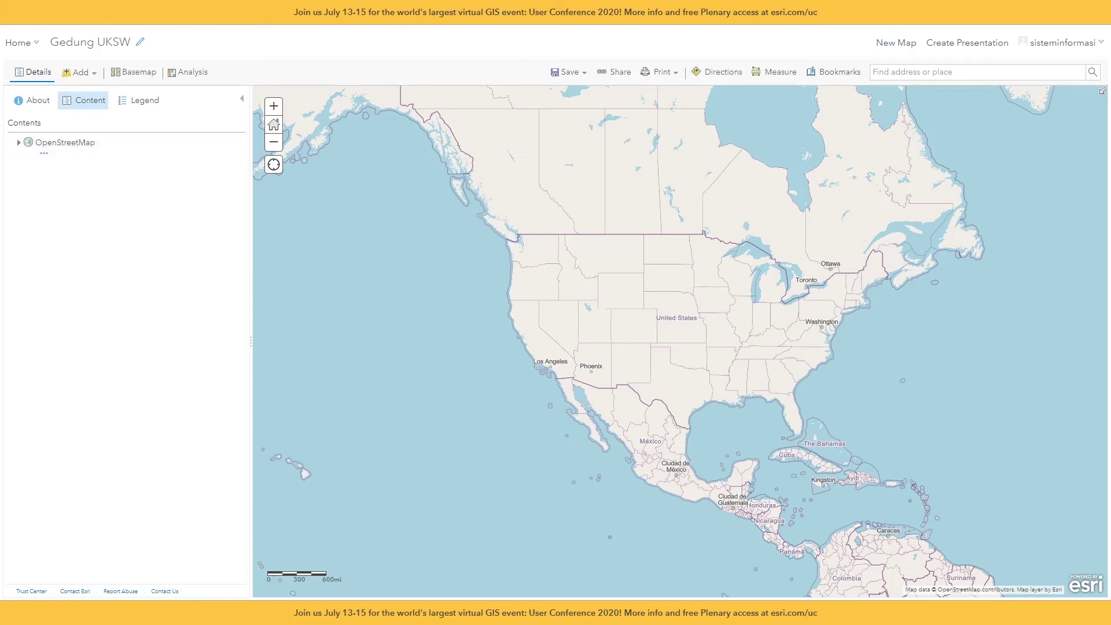
click(81, 72)
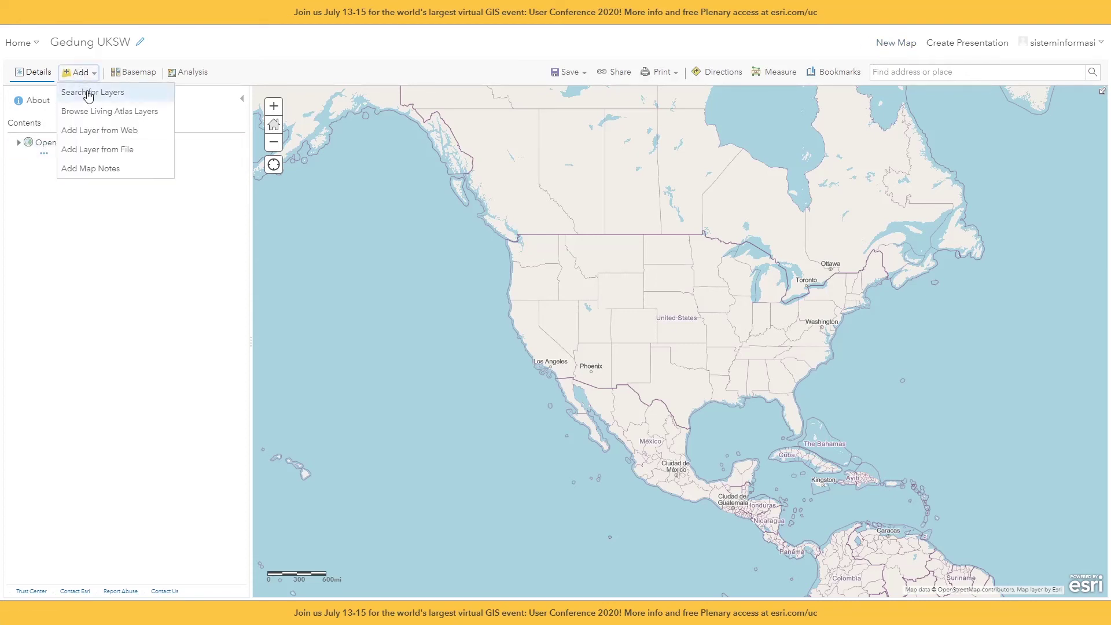
click(88, 93)
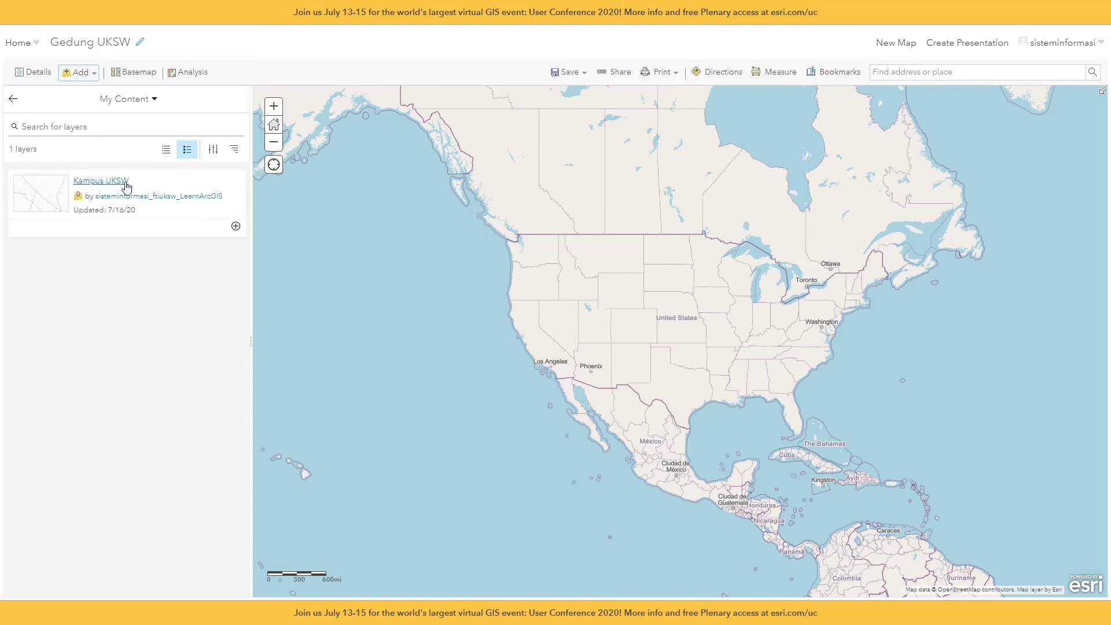
click(235, 227)
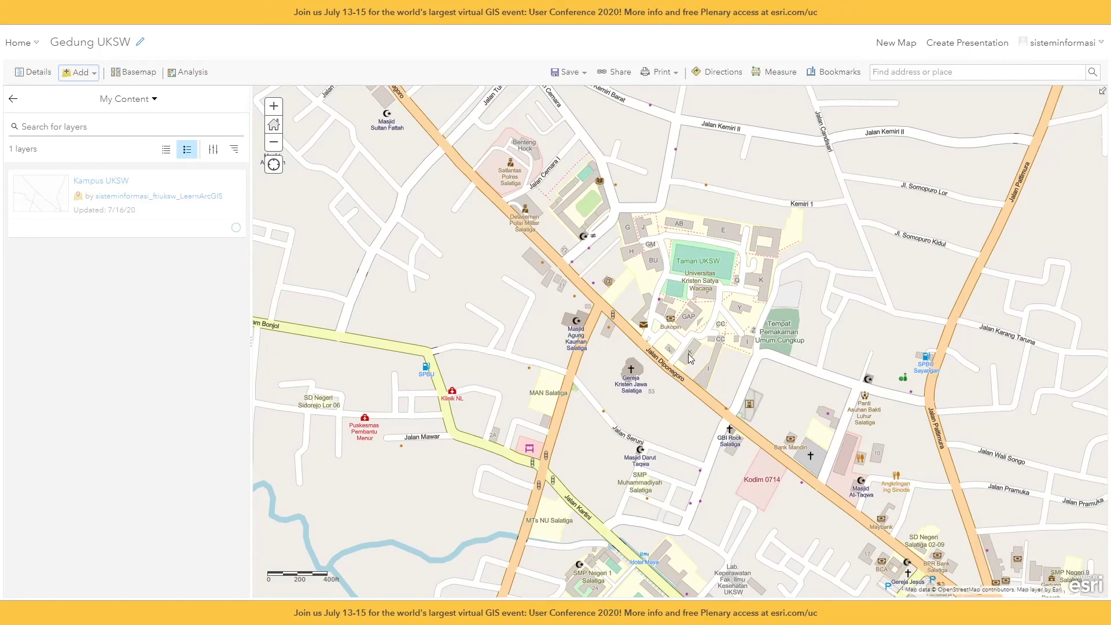
Step: Save the Gedung UKSW map with the added Kampus UKSW layer
scroll(689, 358, up, 1)
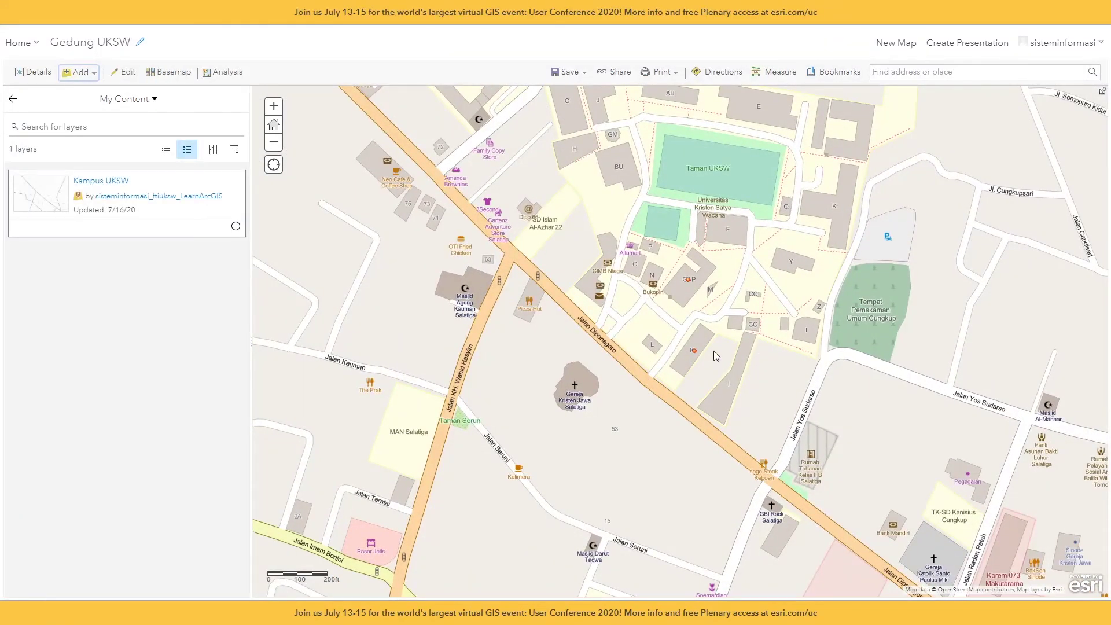
scroll(717, 355, up, 1)
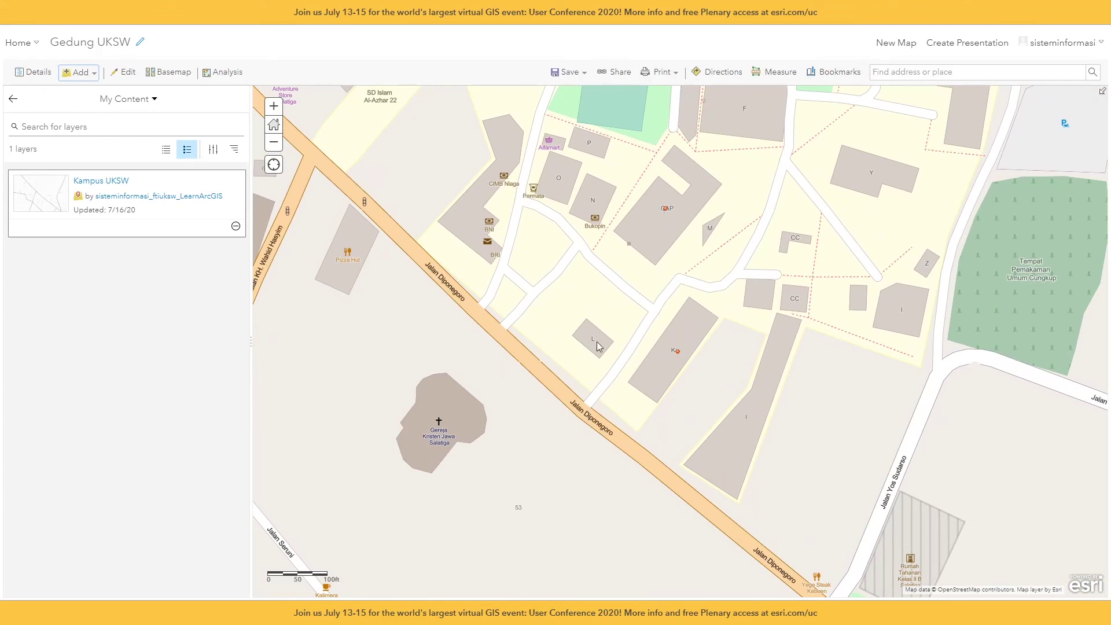
click(564, 72)
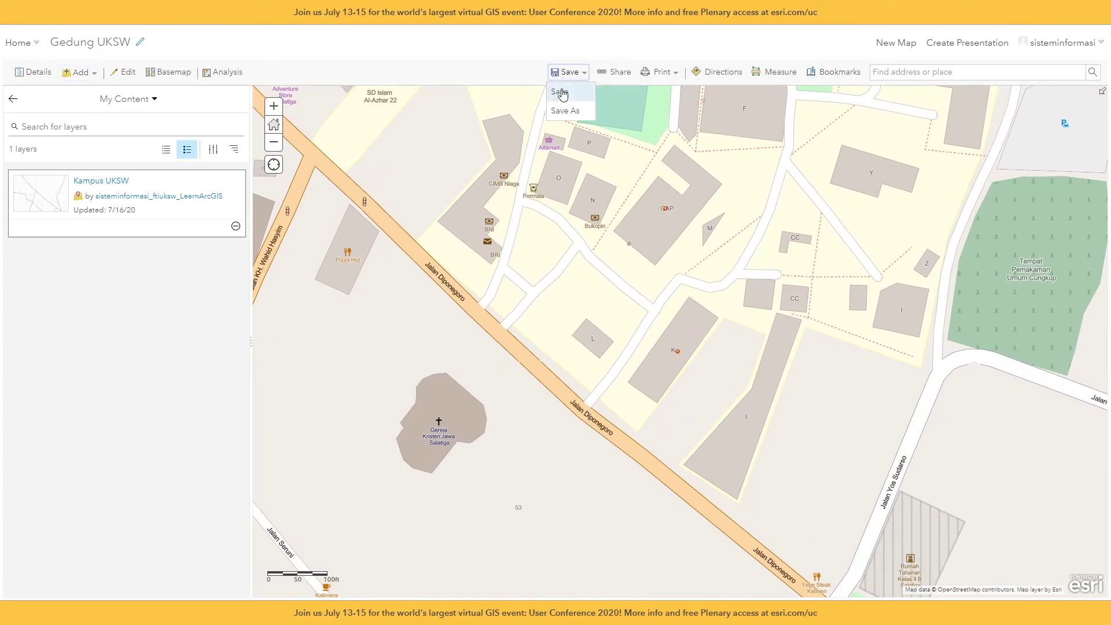
click(561, 89)
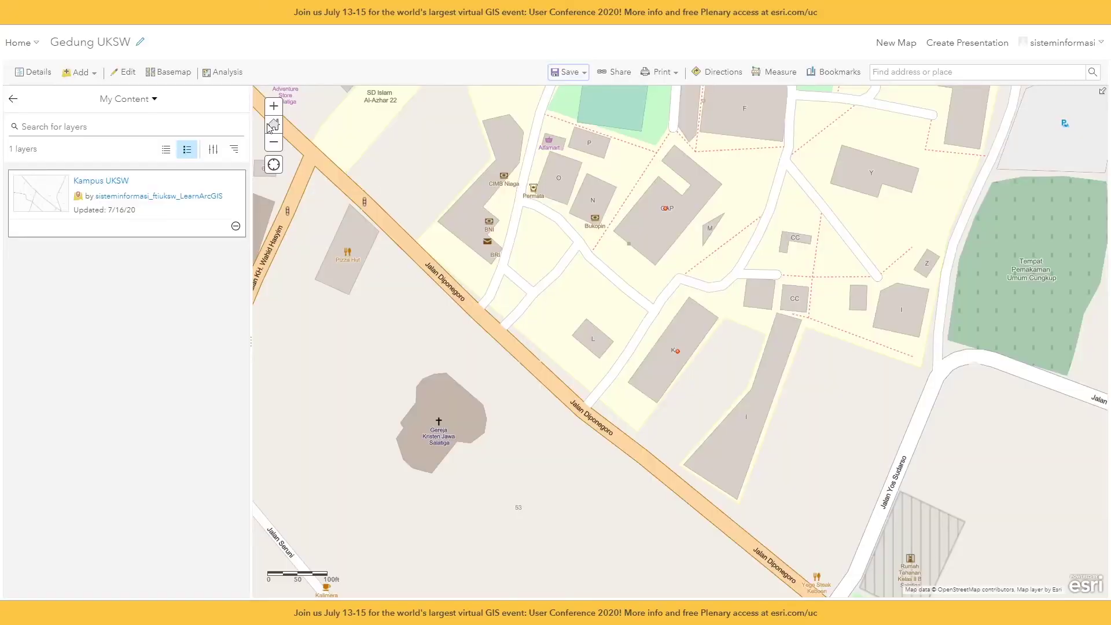
Step: Start a new blank map and return to the My Content item list
click(34, 42)
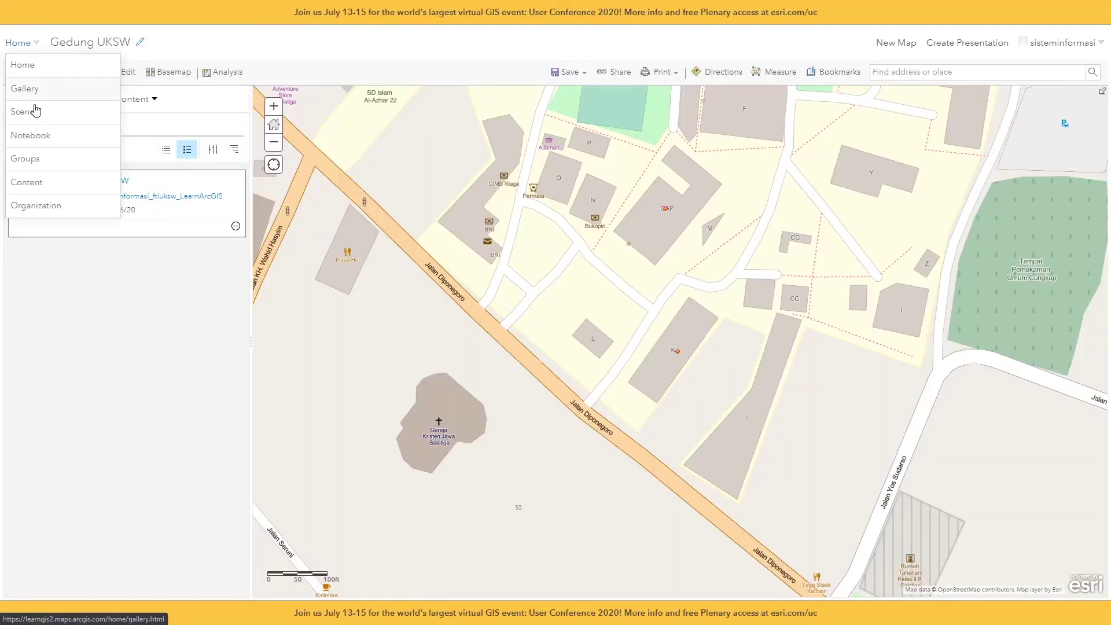
click(880, 45)
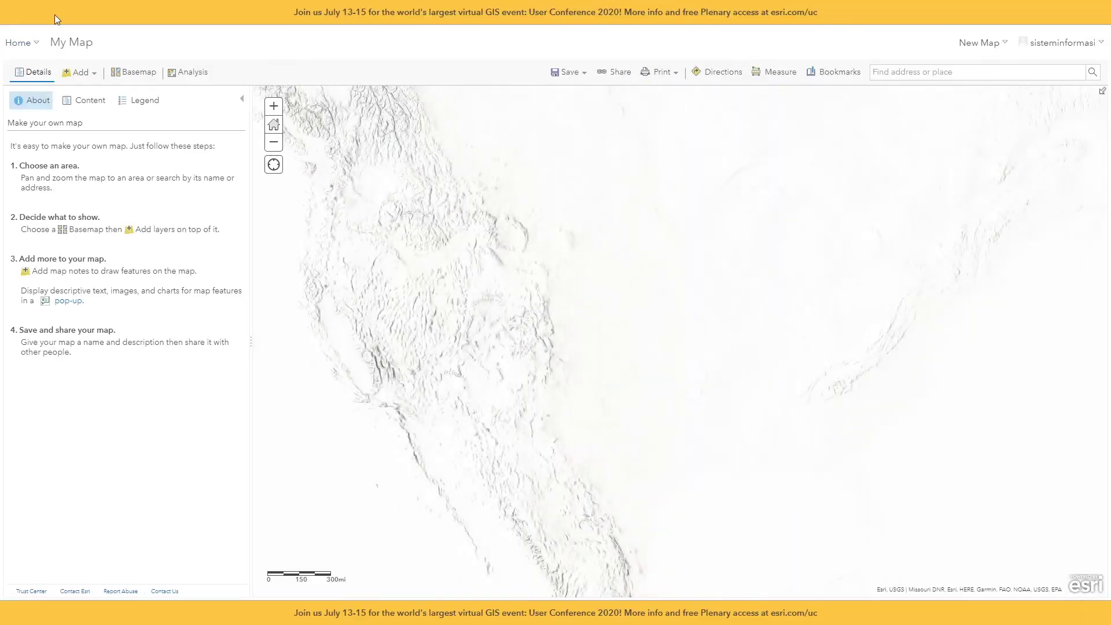
click(24, 42)
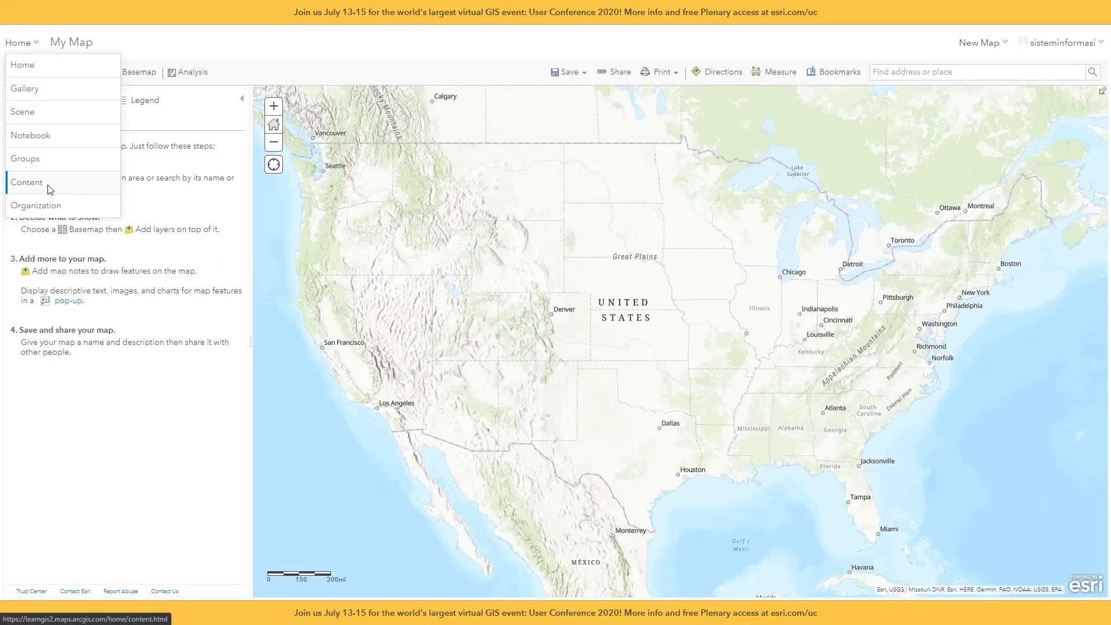
click(45, 185)
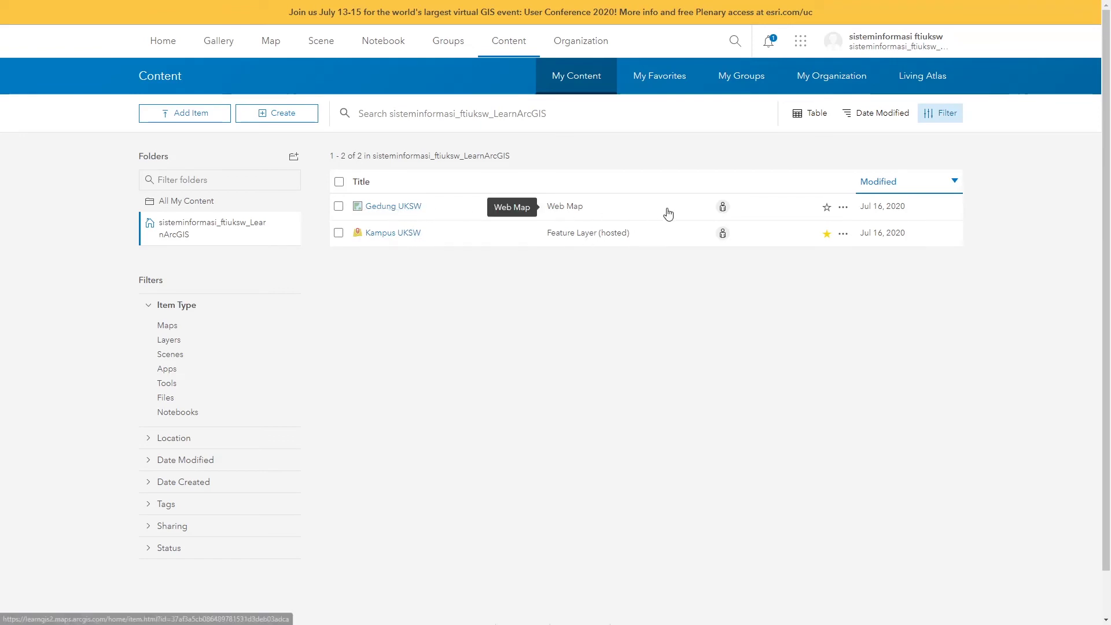
drag(585, 206, 357, 205)
drag(755, 238, 411, 258)
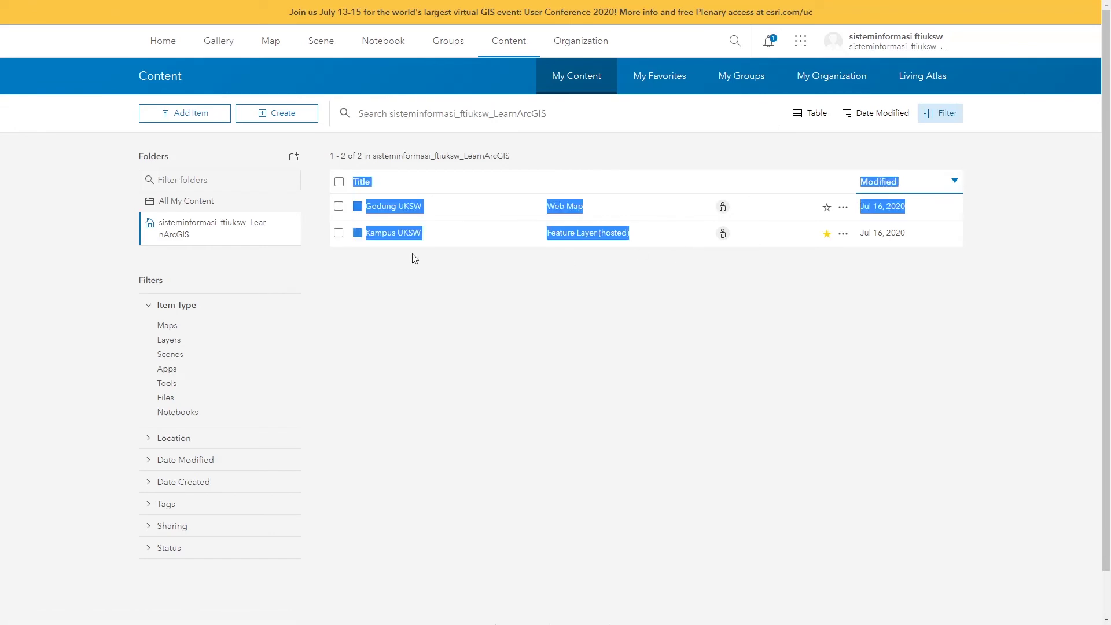
click(496, 249)
drag(496, 249, 399, 237)
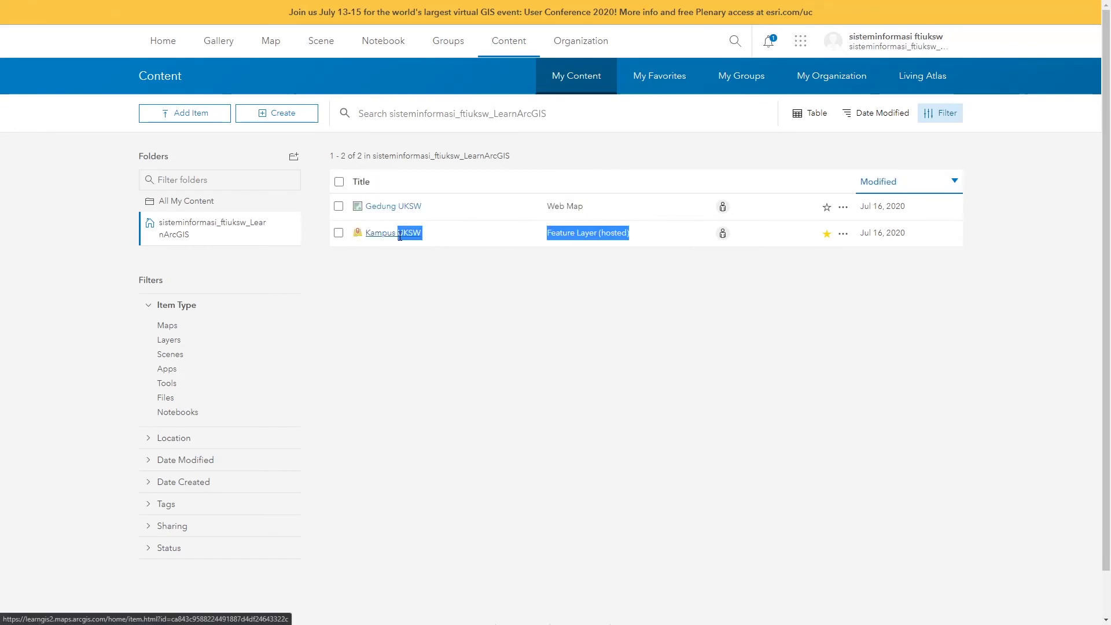
click(463, 327)
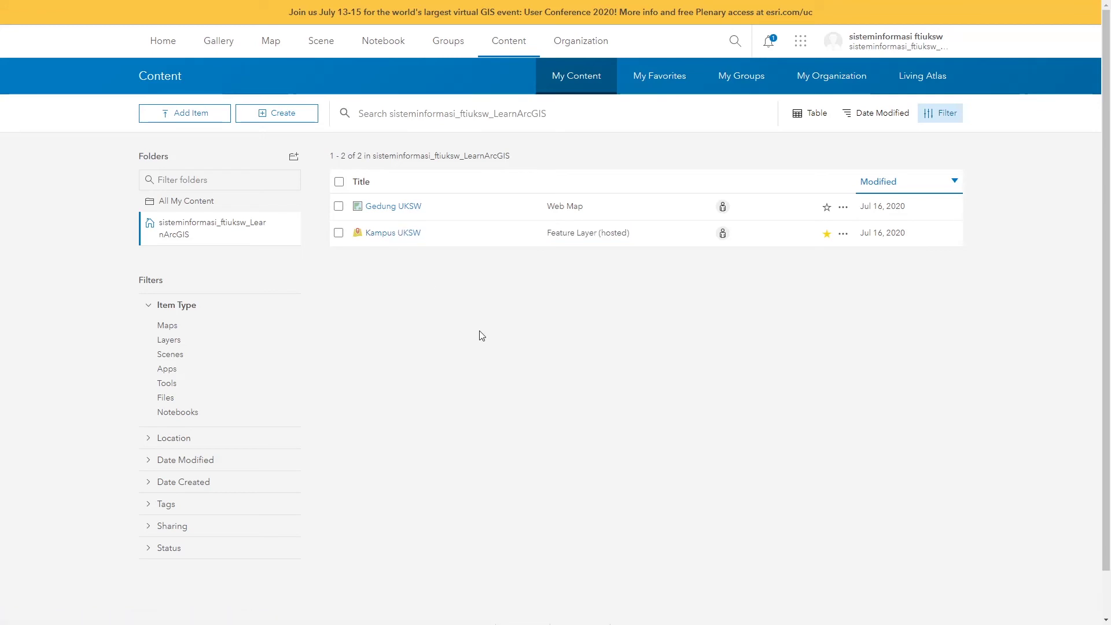
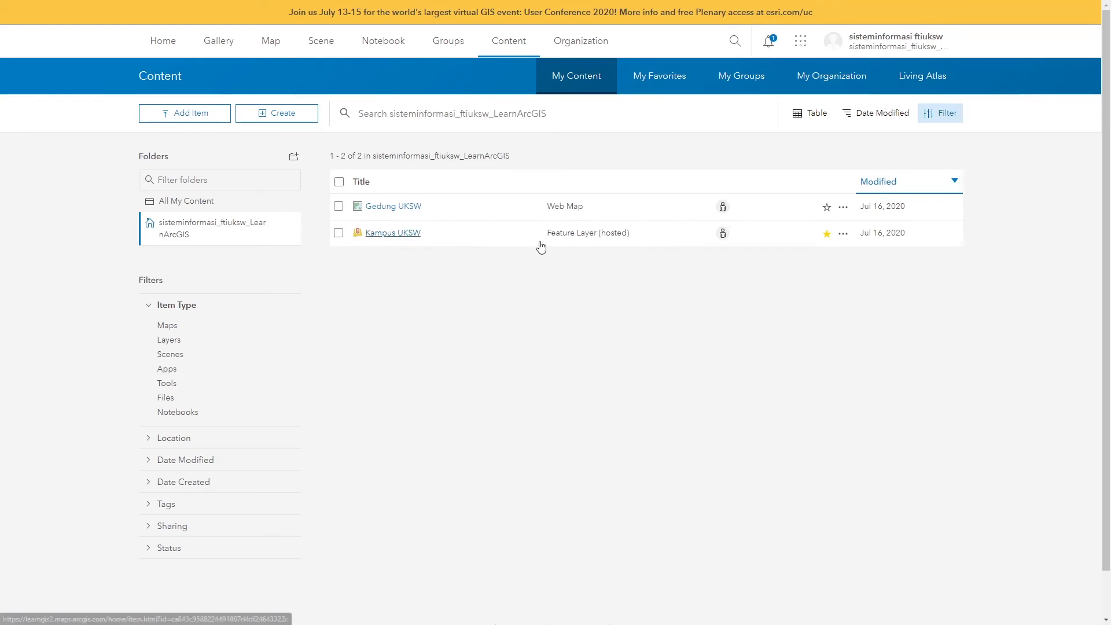
Step: Open the Kampus UKSW feature layer's item page and share it with the Organization
click(419, 239)
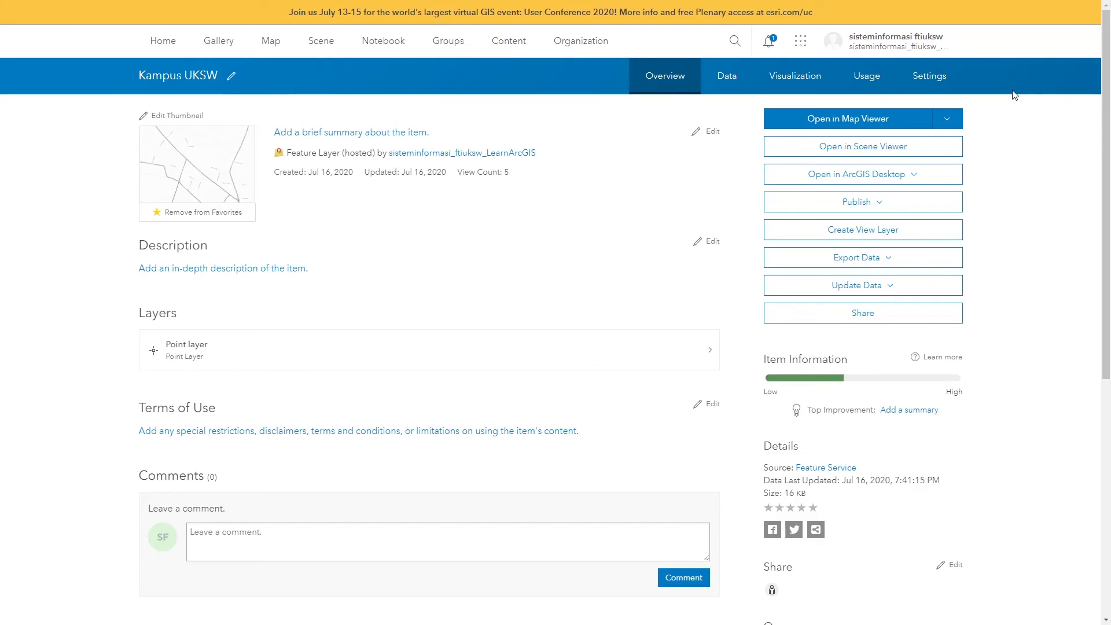
click(874, 316)
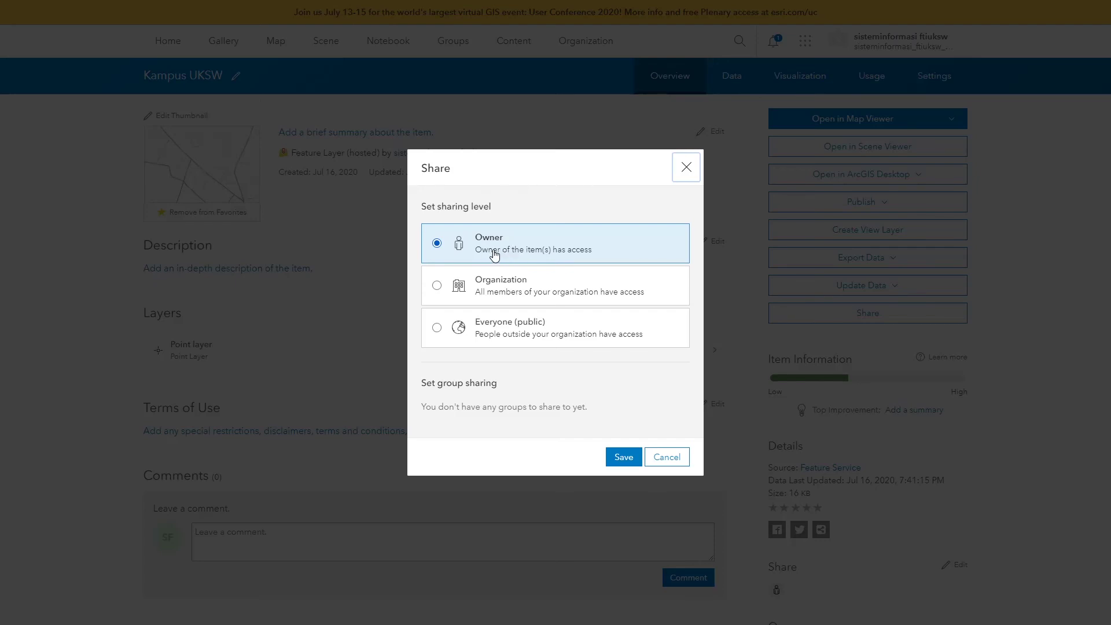
click(508, 287)
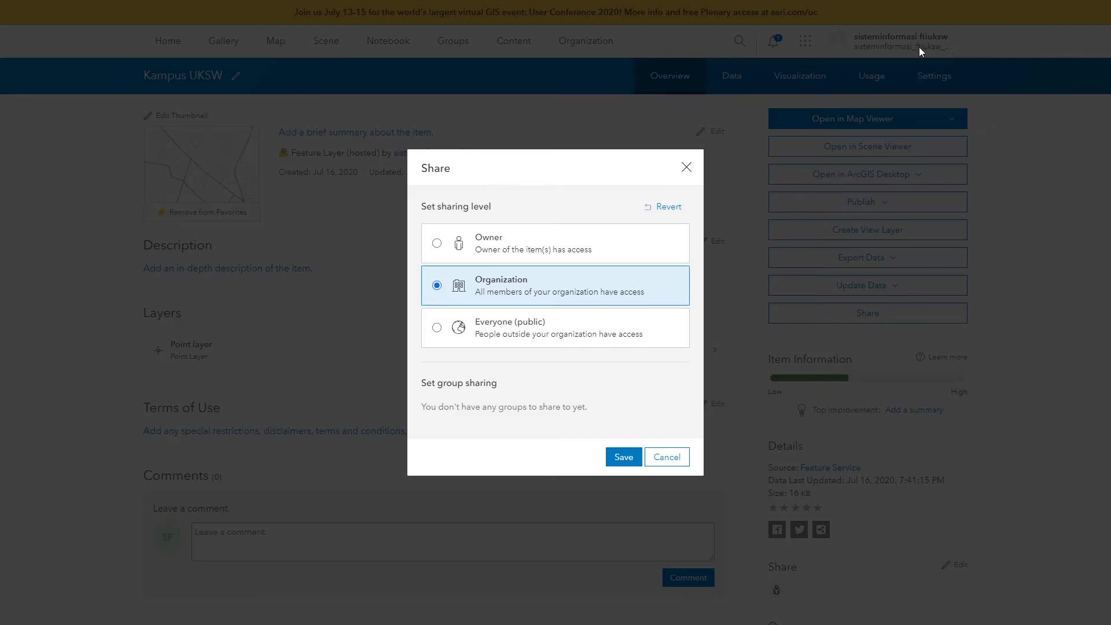
click(517, 334)
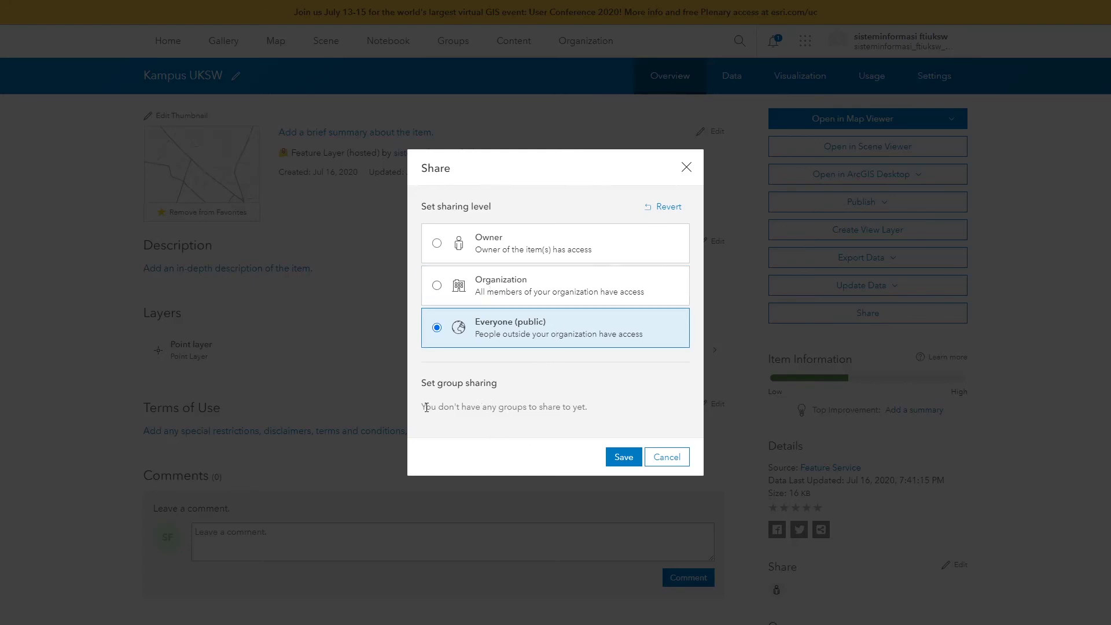
drag(426, 407, 608, 414)
triple_click(542, 417)
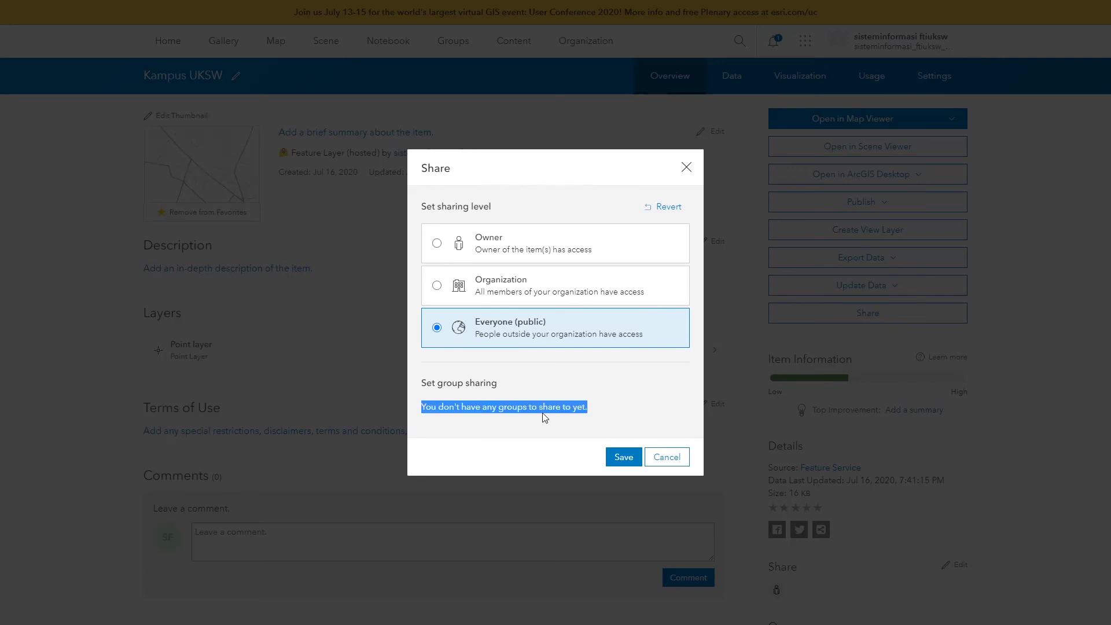
click(403, 396)
drag(429, 386, 620, 453)
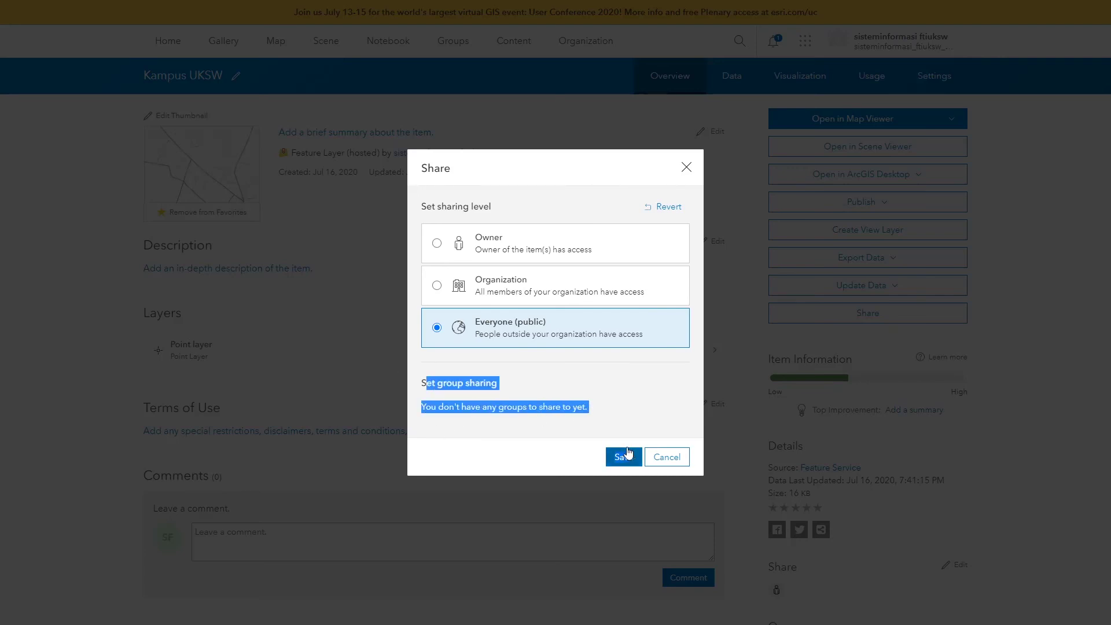
click(554, 407)
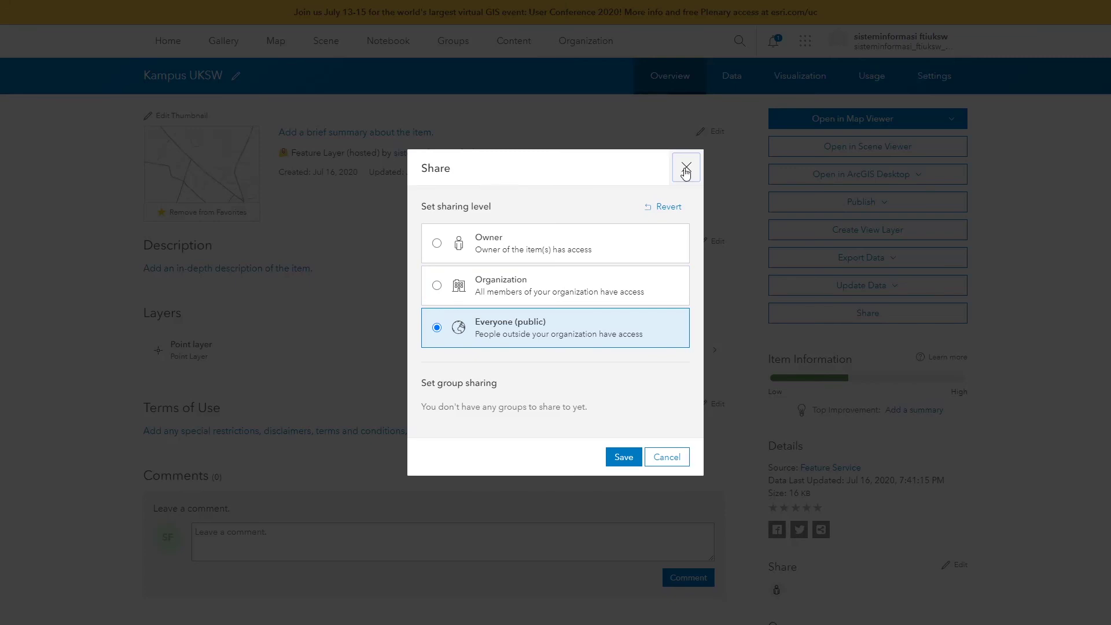
click(517, 292)
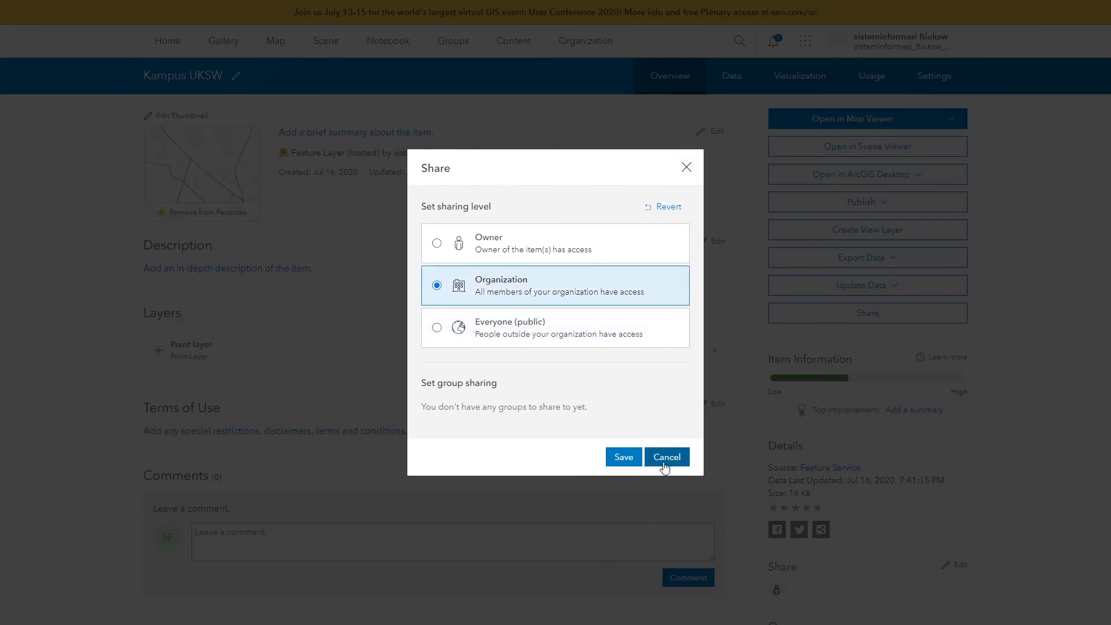
click(623, 460)
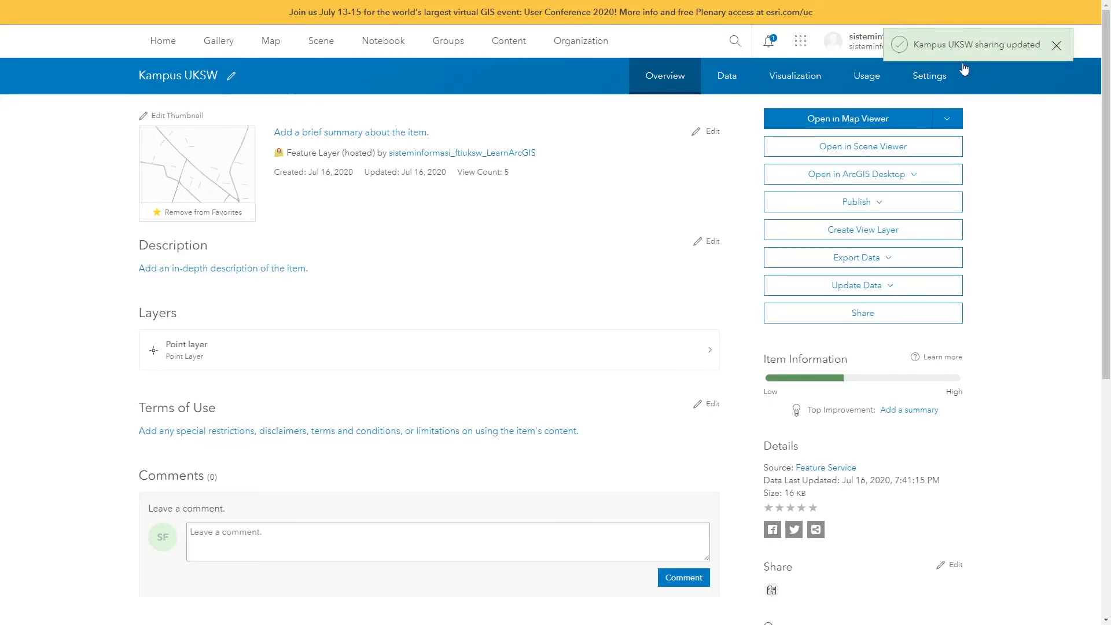
Step: Exit the browser's full-screen view on the Kampus UKSW item page
mouse_move(206, 149)
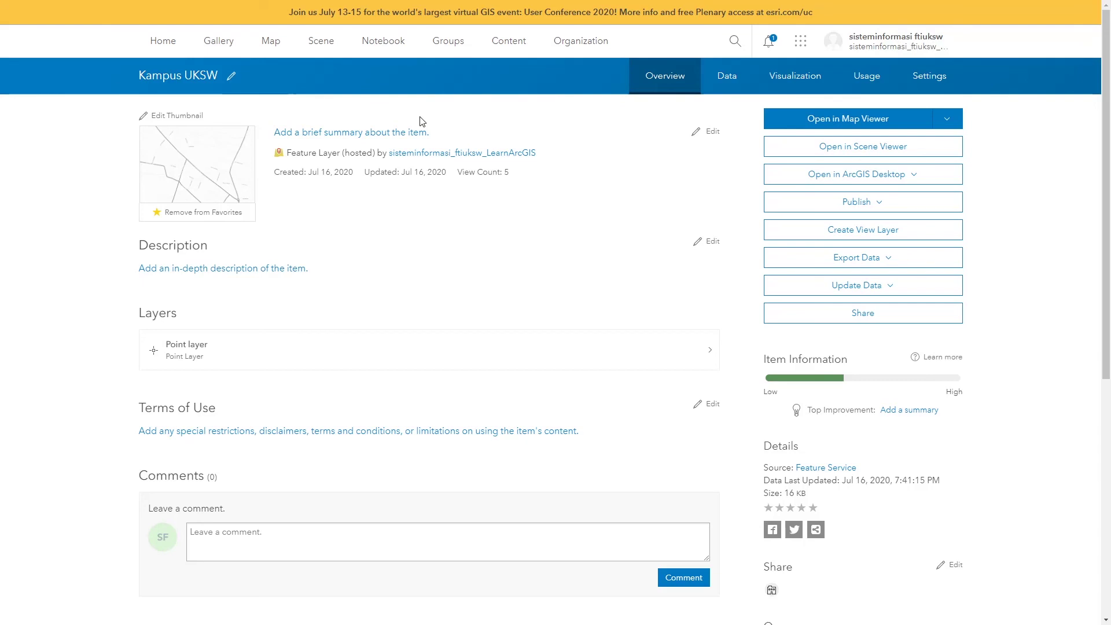
key(ctrl+shift+i)
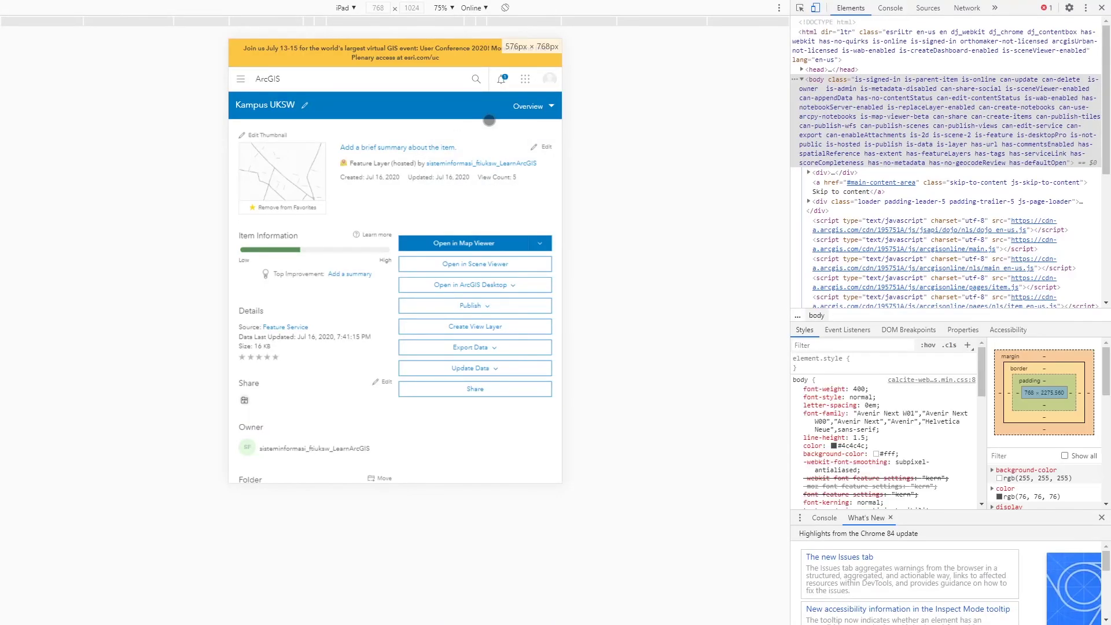
click(1101, 7)
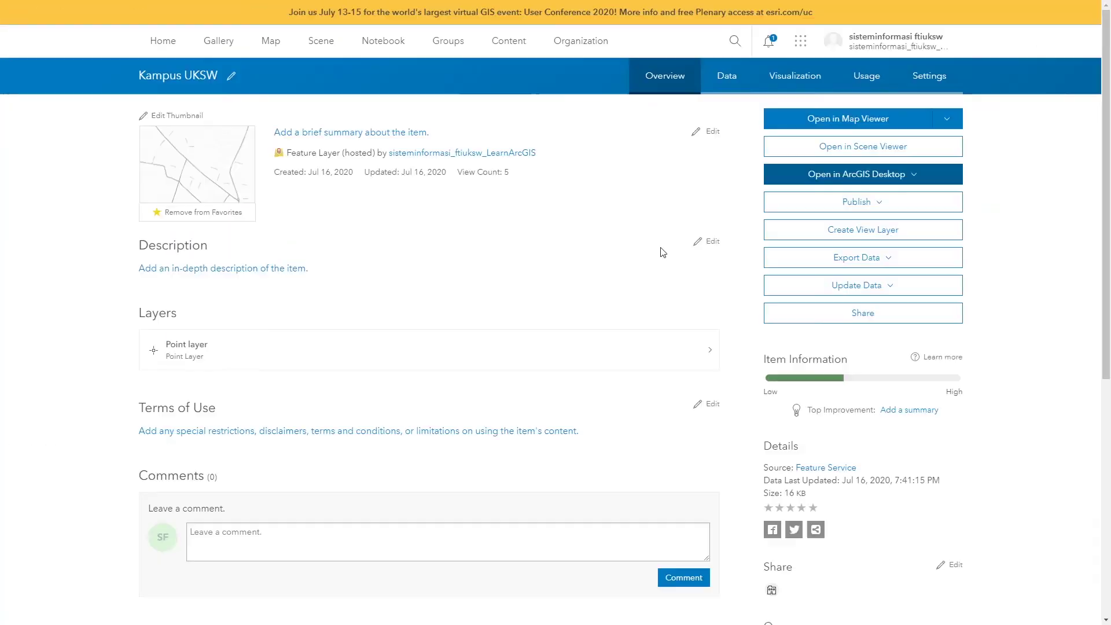
key(F11)
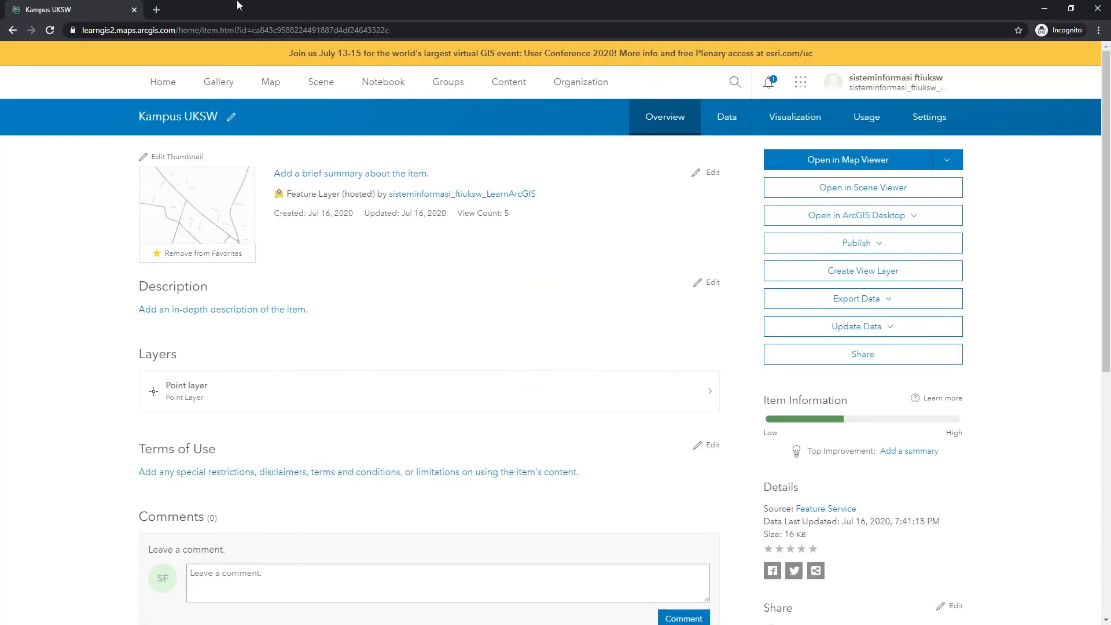
double_click(87, 30)
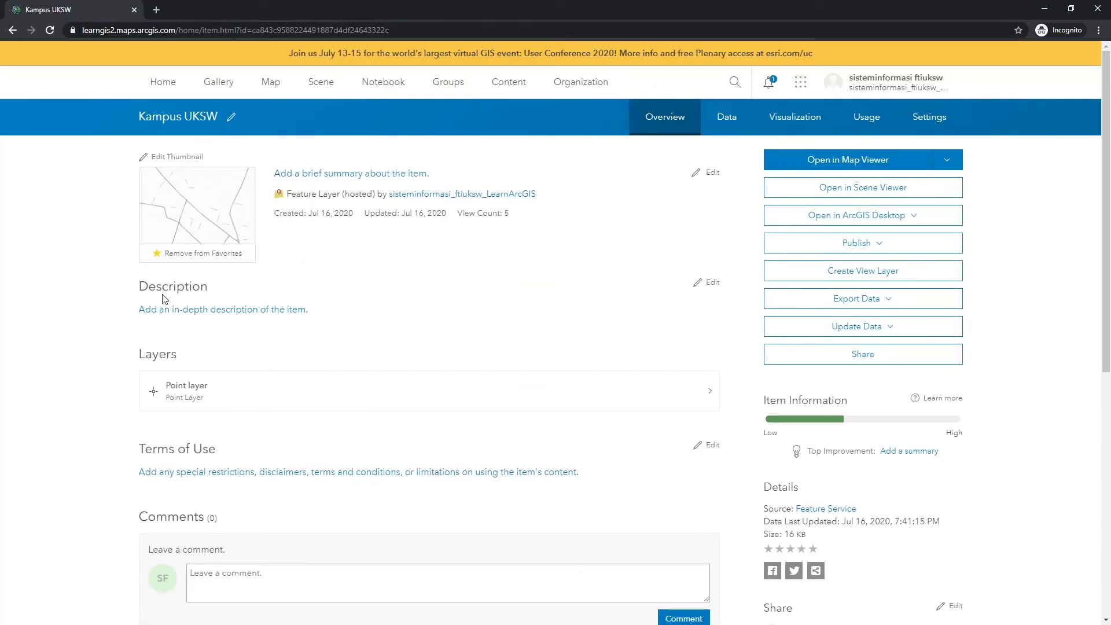
Step: Open the Kampus UKSW layer's settings and examine its hosted feature layer editing options
click(929, 121)
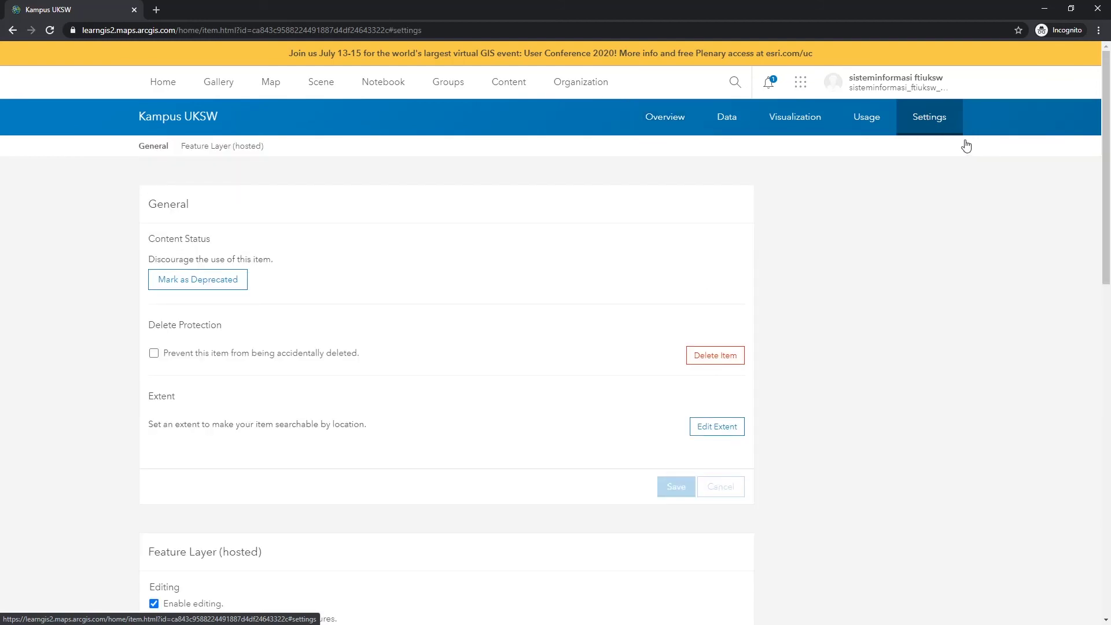
scroll(528, 340, down, 2)
scroll(424, 330, down, 3)
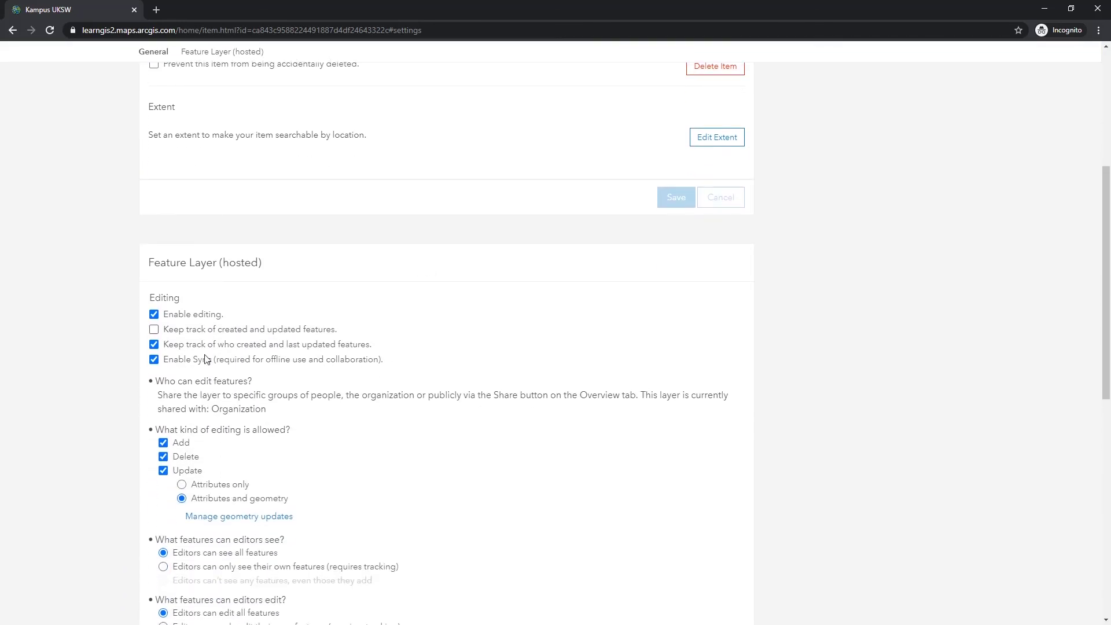
scroll(288, 389, down, 1)
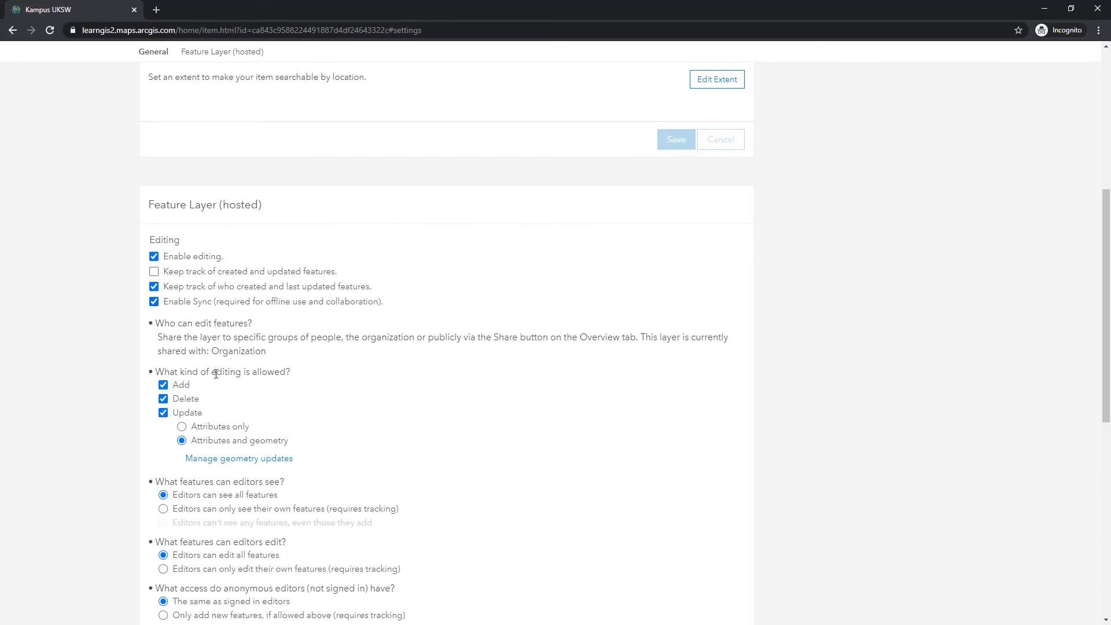
scroll(299, 286, down, 2)
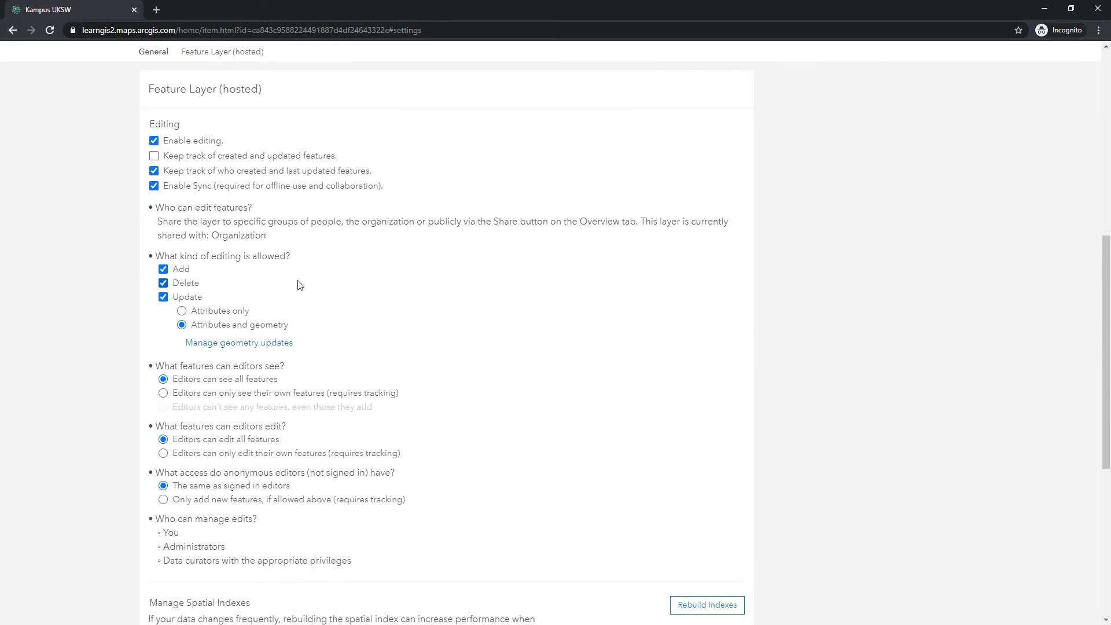
scroll(299, 285, down, 2)
scroll(299, 285, up, 2)
scroll(294, 267, up, 1)
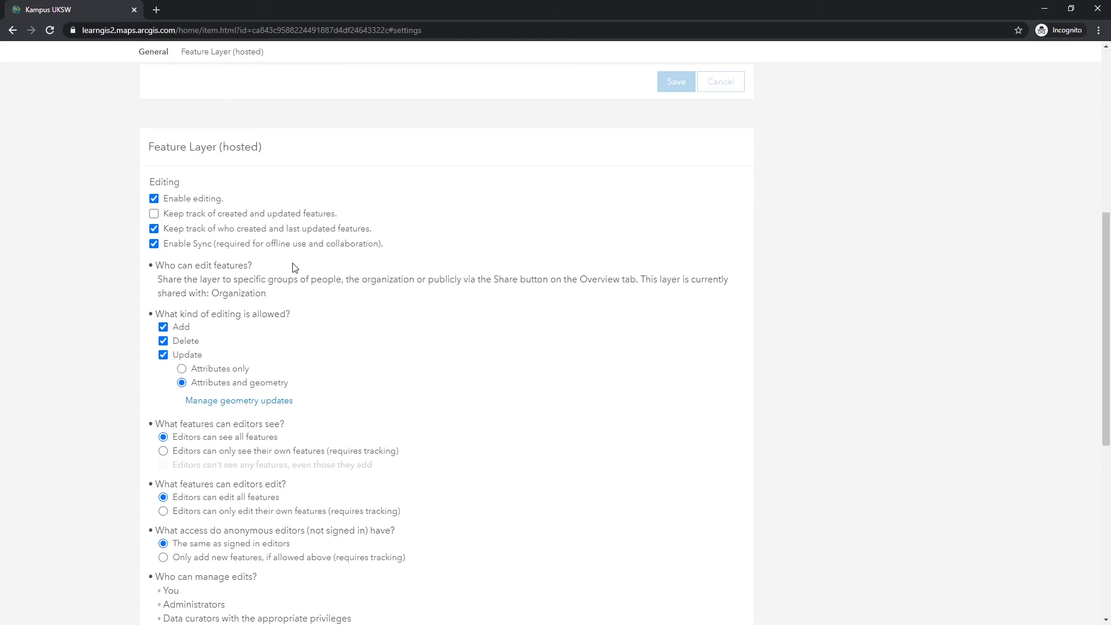
double_click(124, 30)
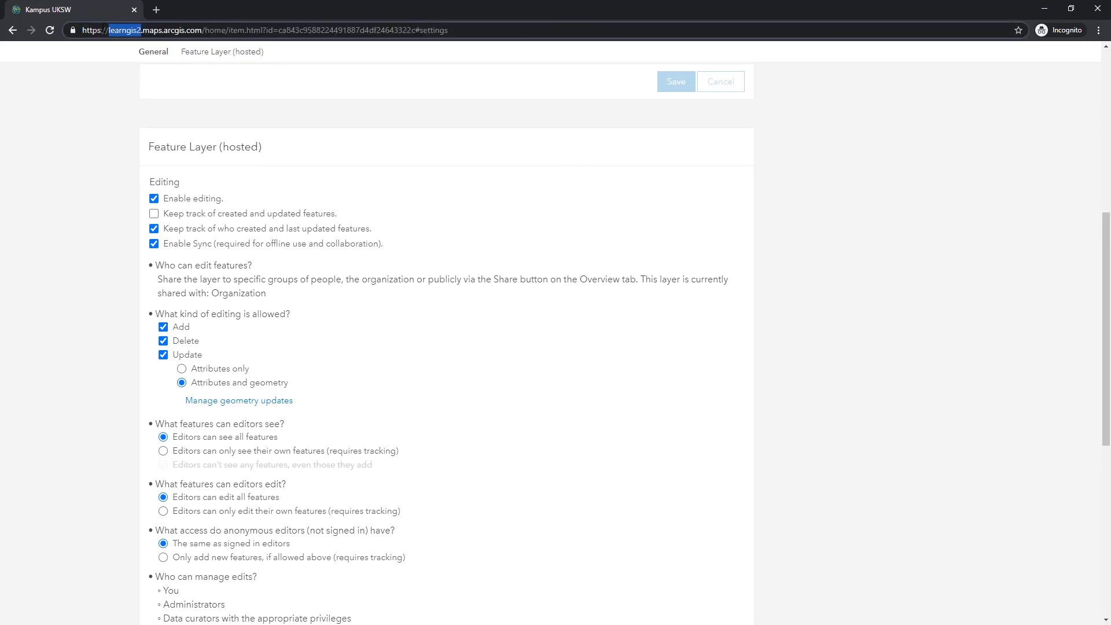
click(354, 181)
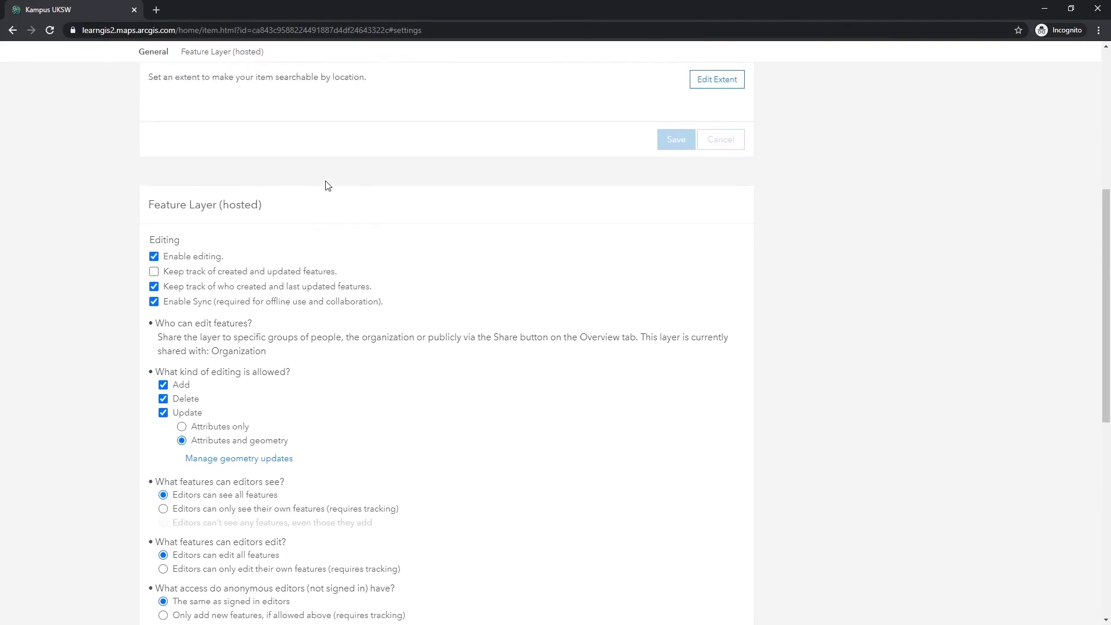
scroll(324, 185, up, 1)
scroll(154, 272, down, 2)
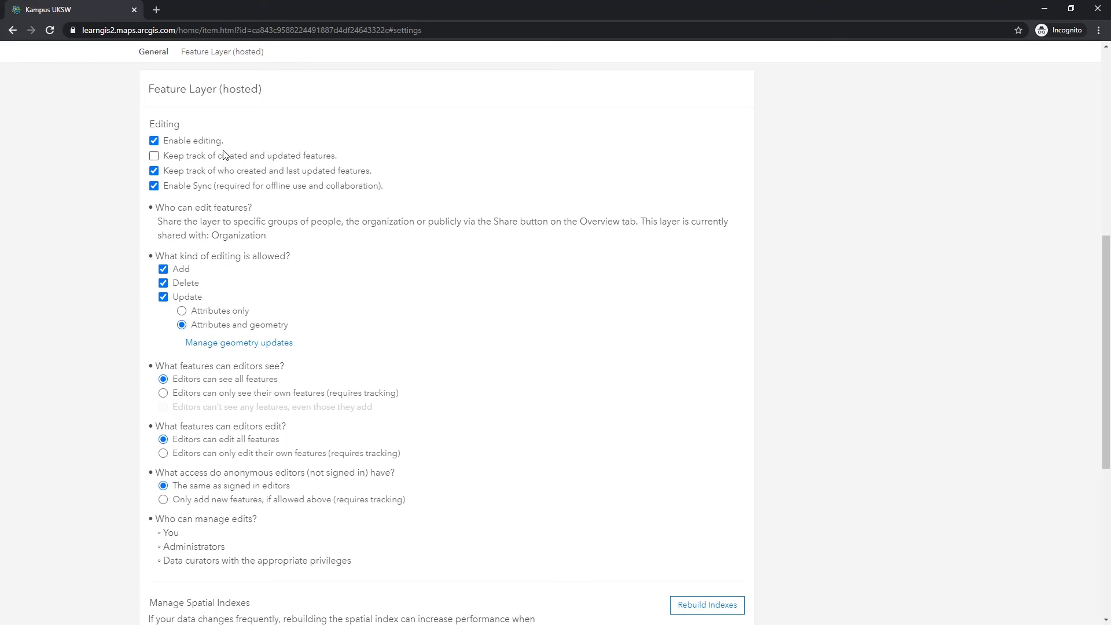
drag(161, 90, 288, 93)
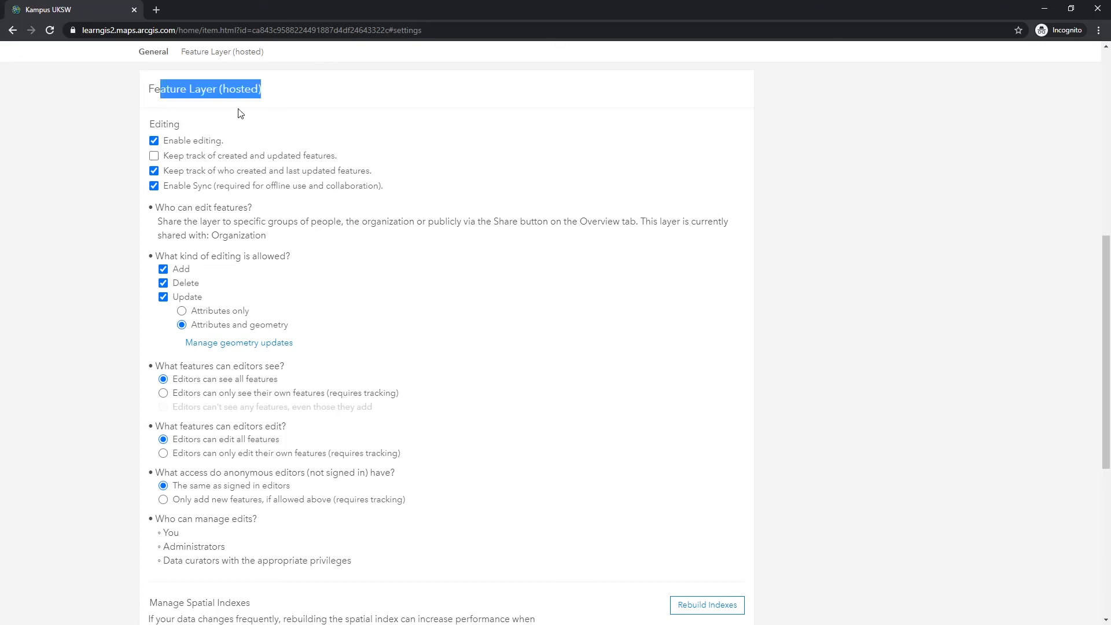
Step: Disable editing on the Kampus UKSW layer, allow others to export it to different formats, and save the settings
click(162, 143)
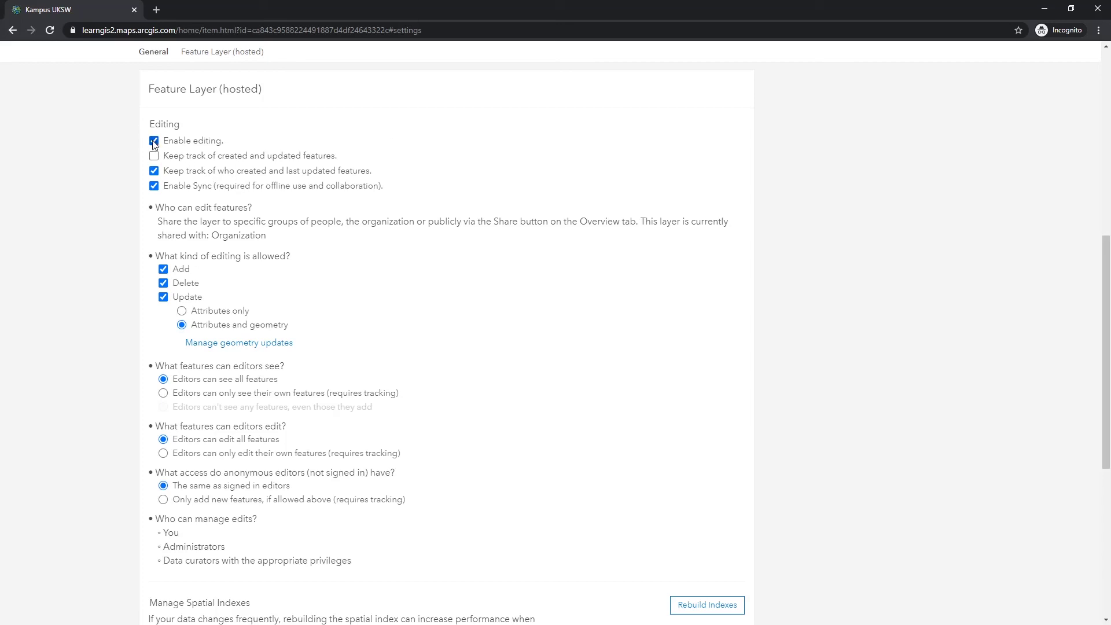
click(154, 142)
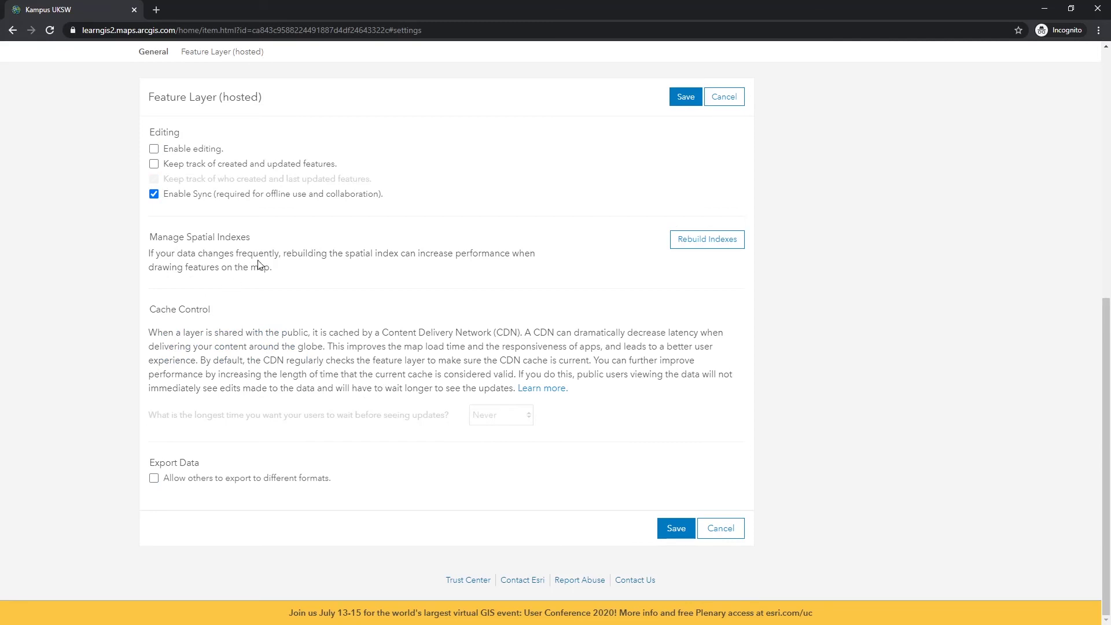
scroll(229, 234, up, 1)
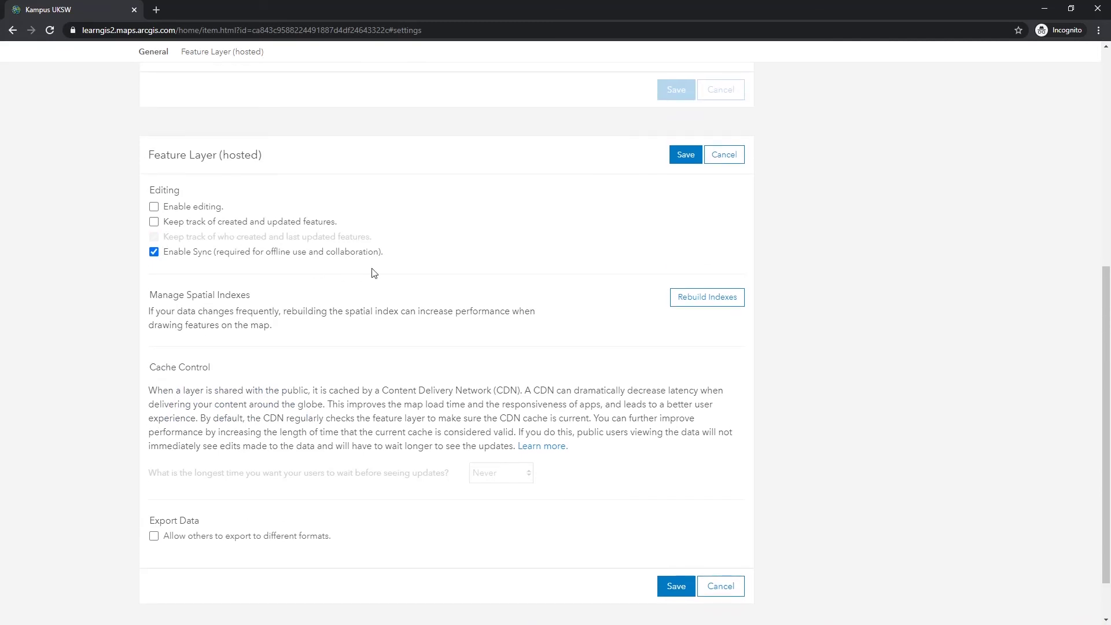
scroll(306, 282, down, 1)
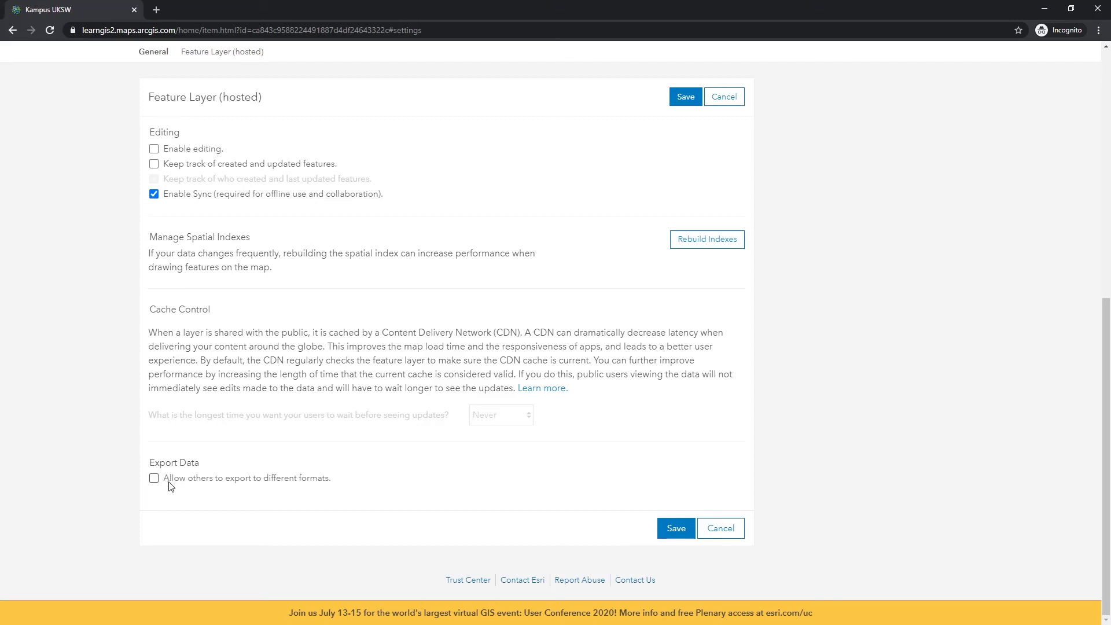
drag(168, 485, 333, 487)
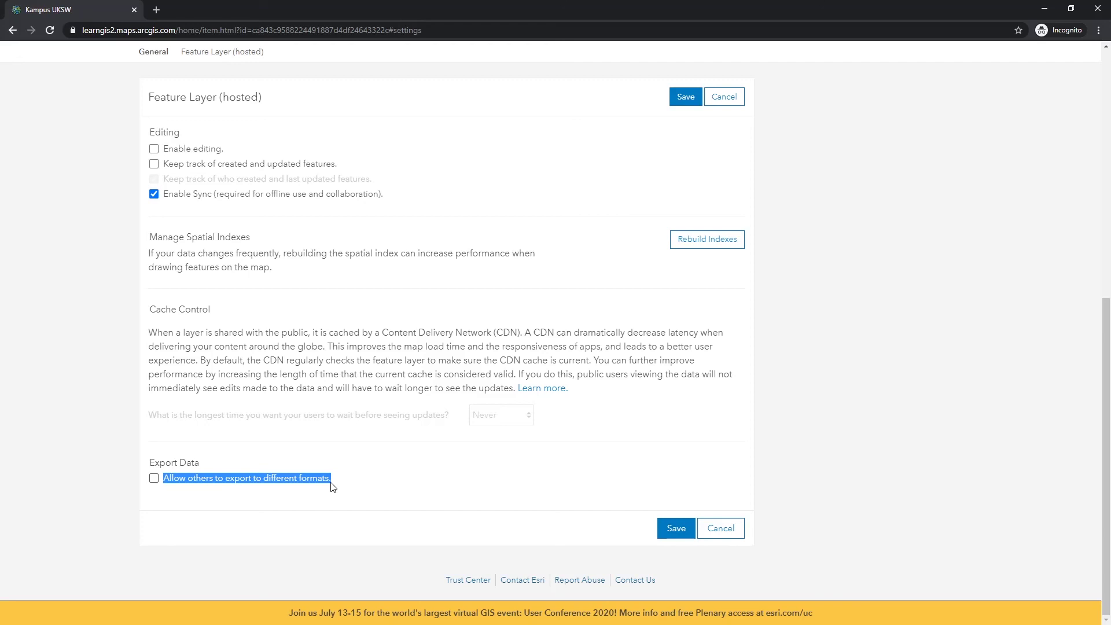
click(316, 480)
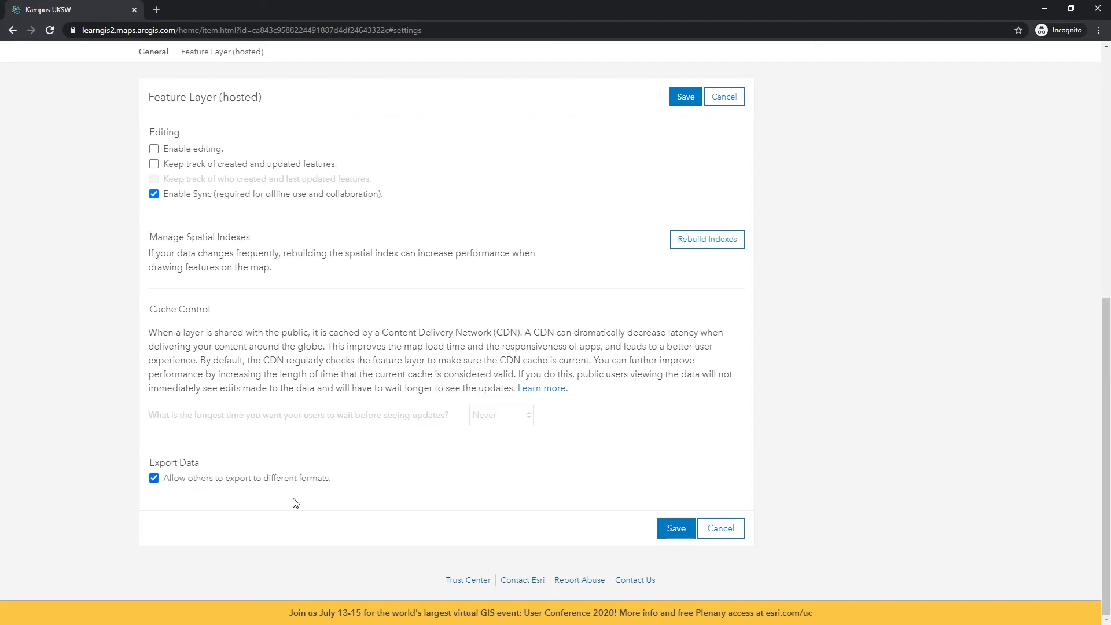
click(676, 529)
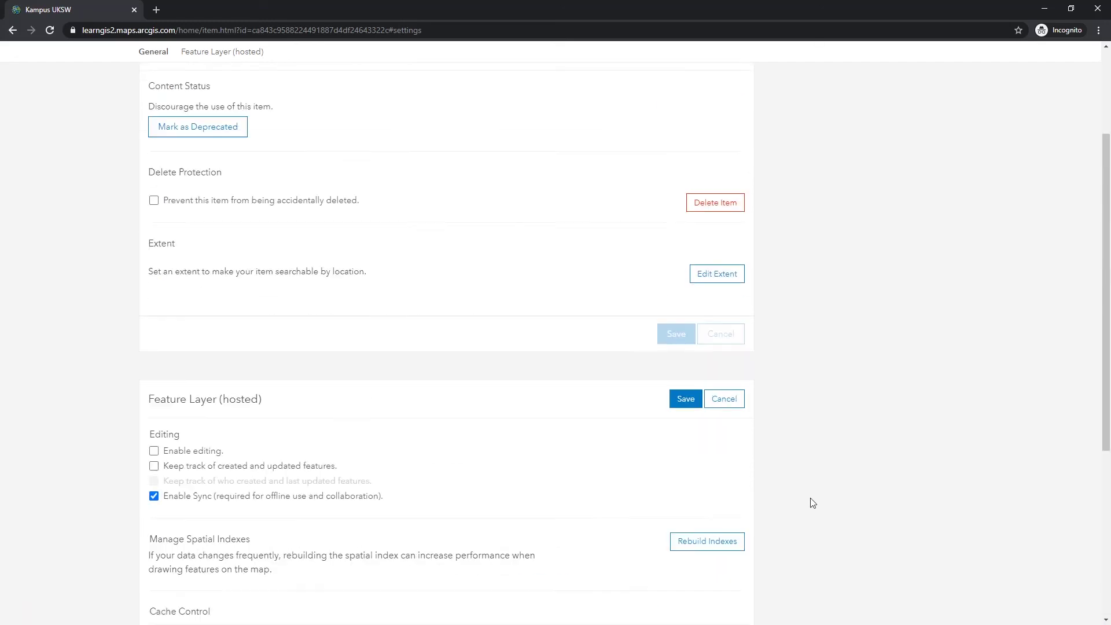
scroll(802, 378, down, 1)
click(686, 389)
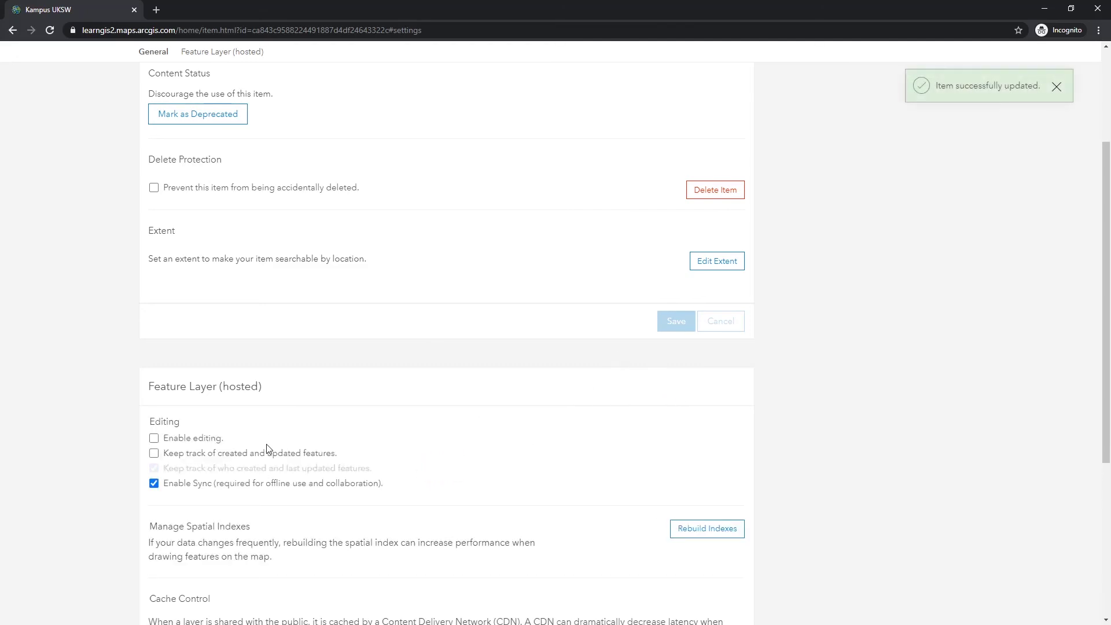
Step: Review the Kampus UKSW layer's saved editing and export settings
scroll(259, 426, down, 1)
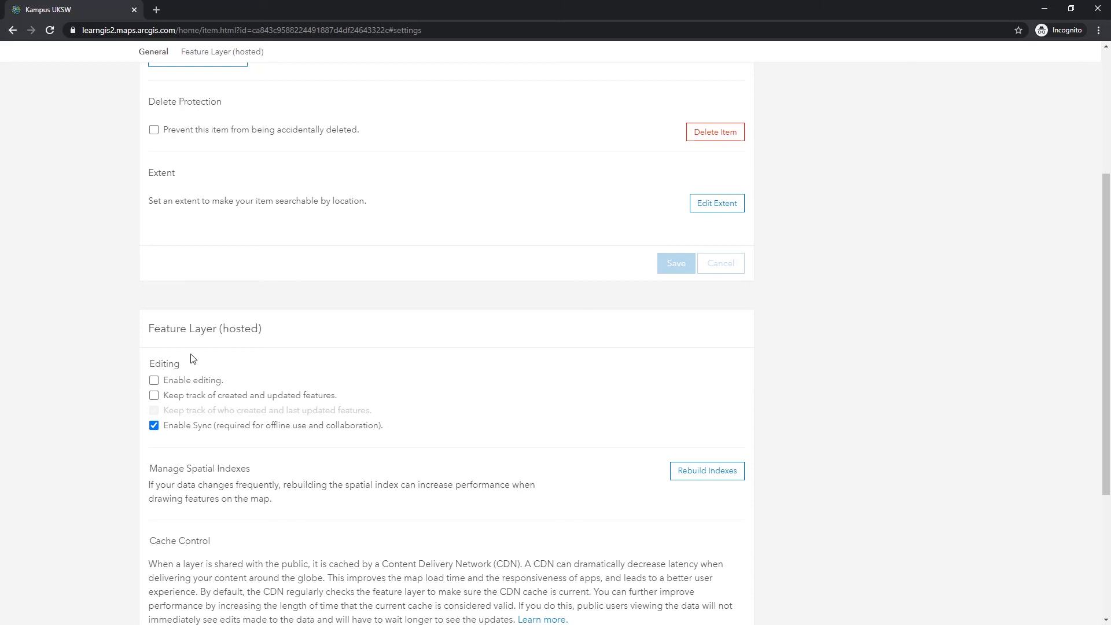
scroll(258, 373, down, 1)
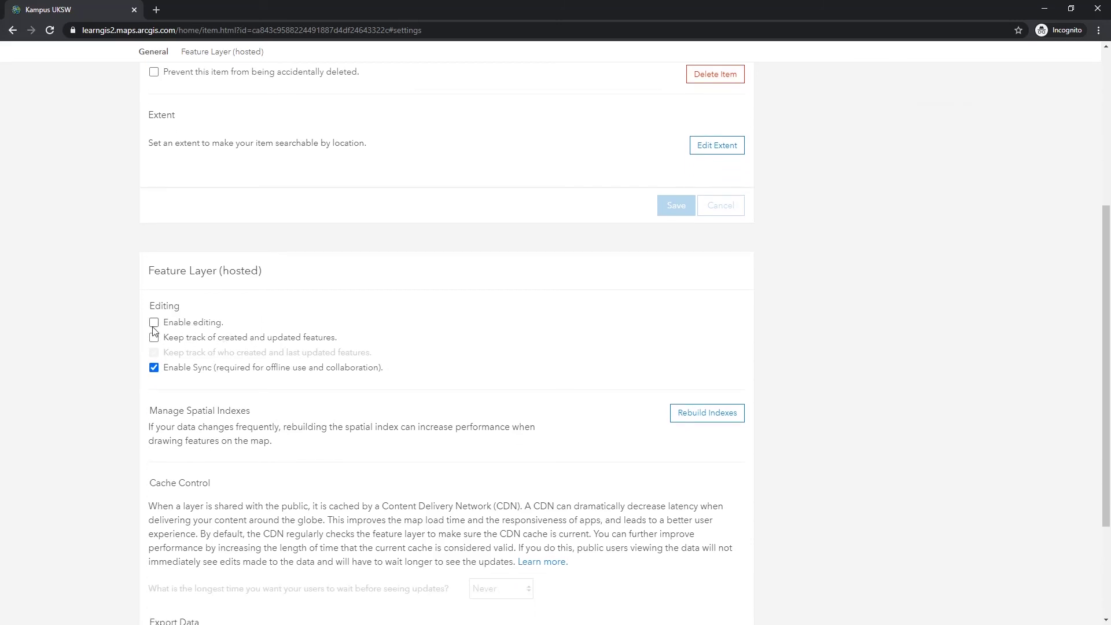
scroll(253, 385, down, 3)
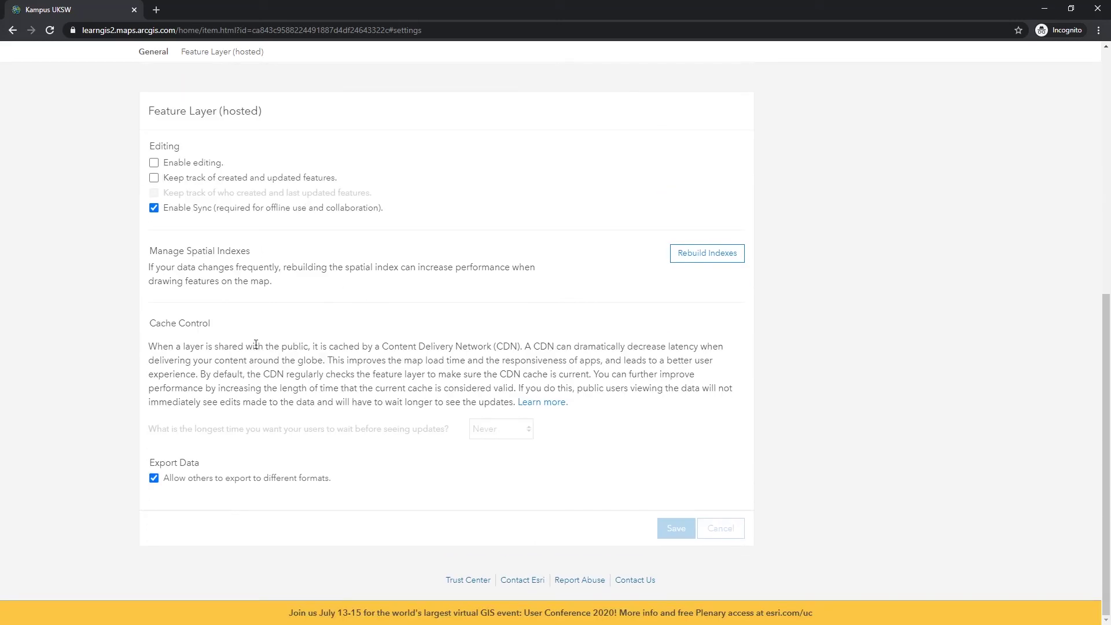
scroll(258, 424, up, 5)
scroll(267, 423, down, 5)
scroll(773, 344, up, 8)
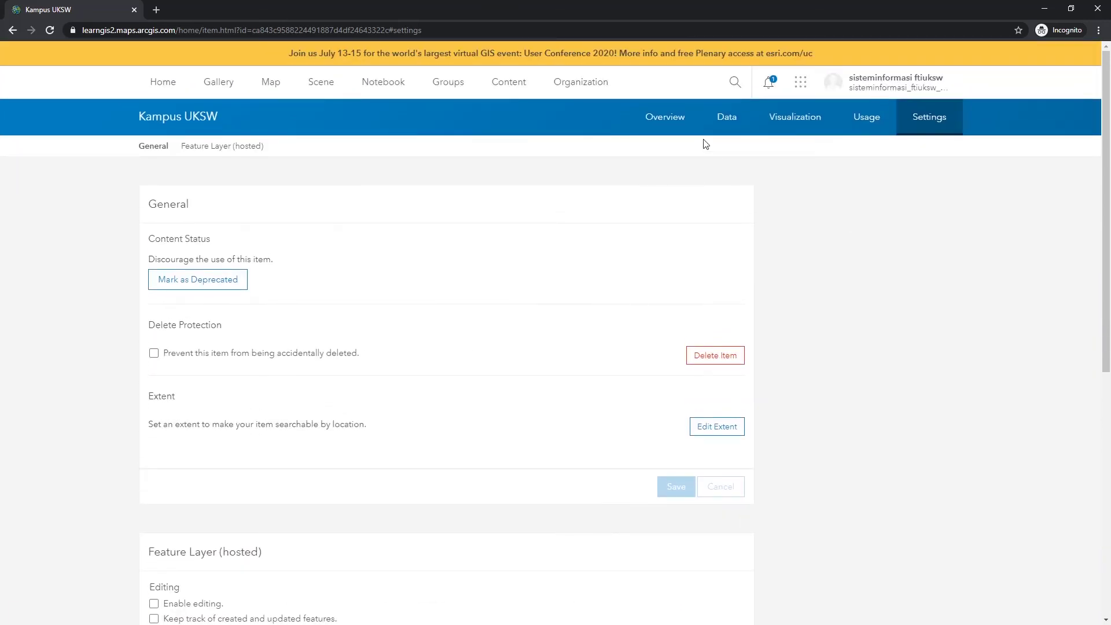
Step: Check the Kampus UKSW layer's usage details, and return to the item's overview
click(866, 120)
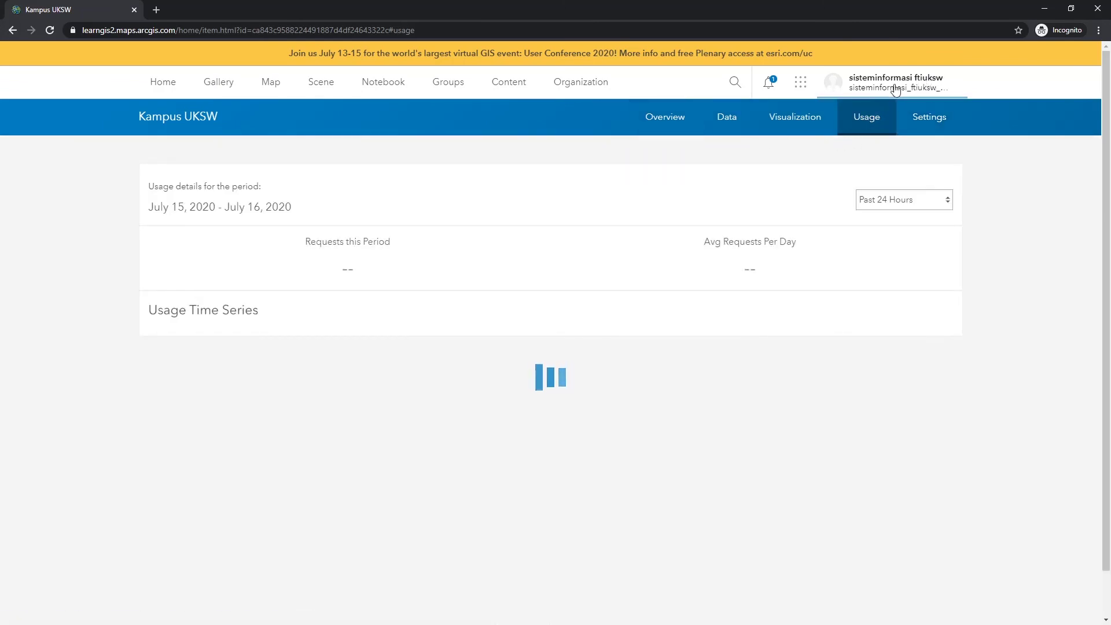
click(664, 122)
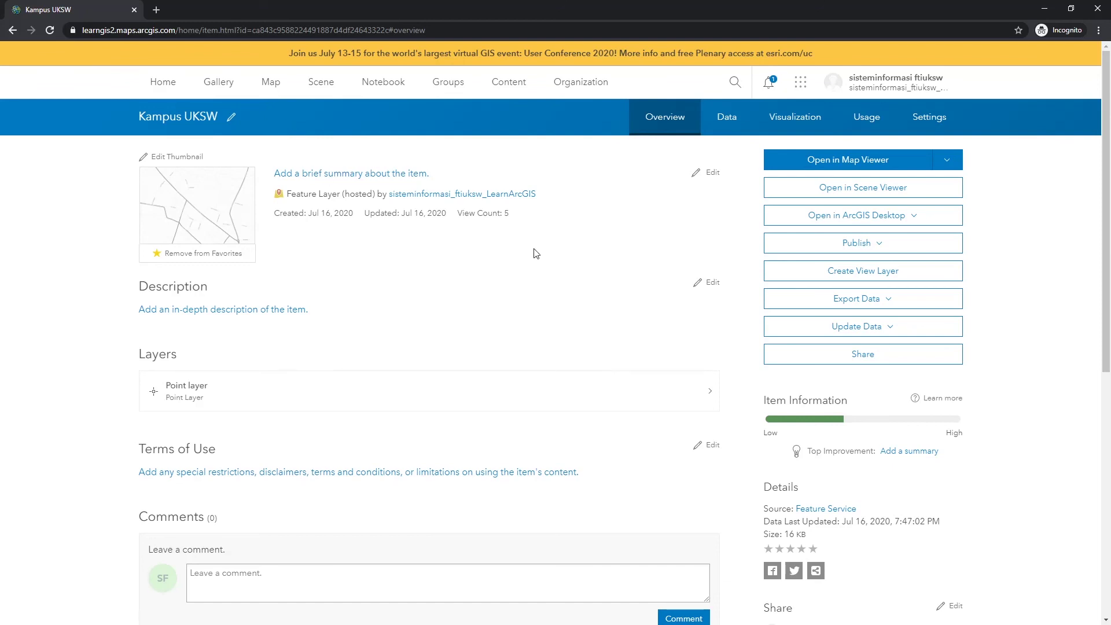
mouse_move(203, 191)
click(894, 306)
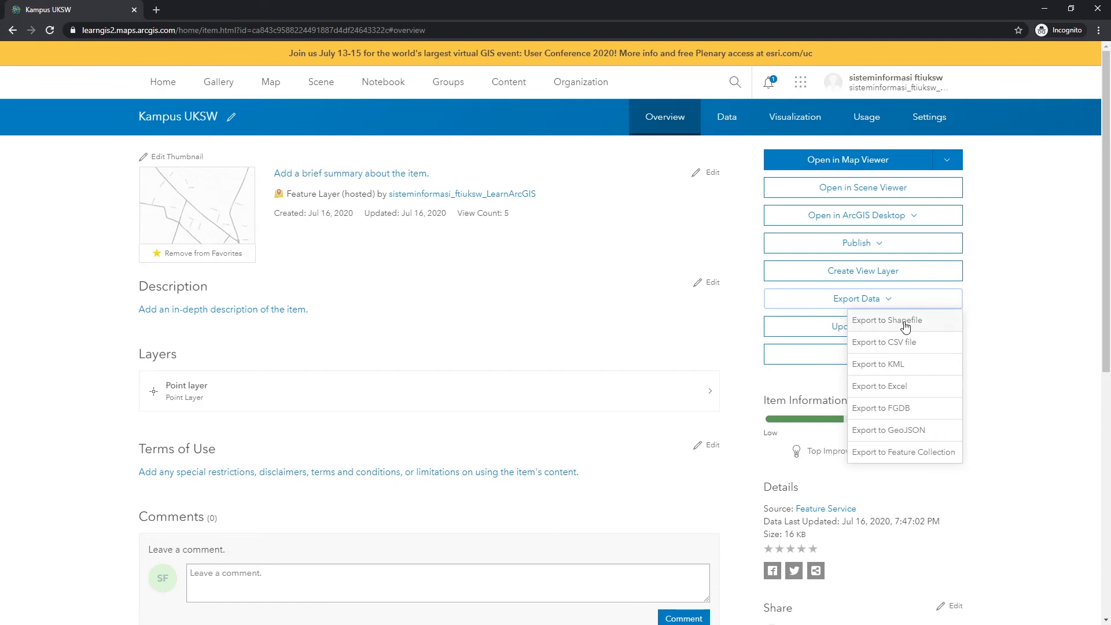
click(918, 455)
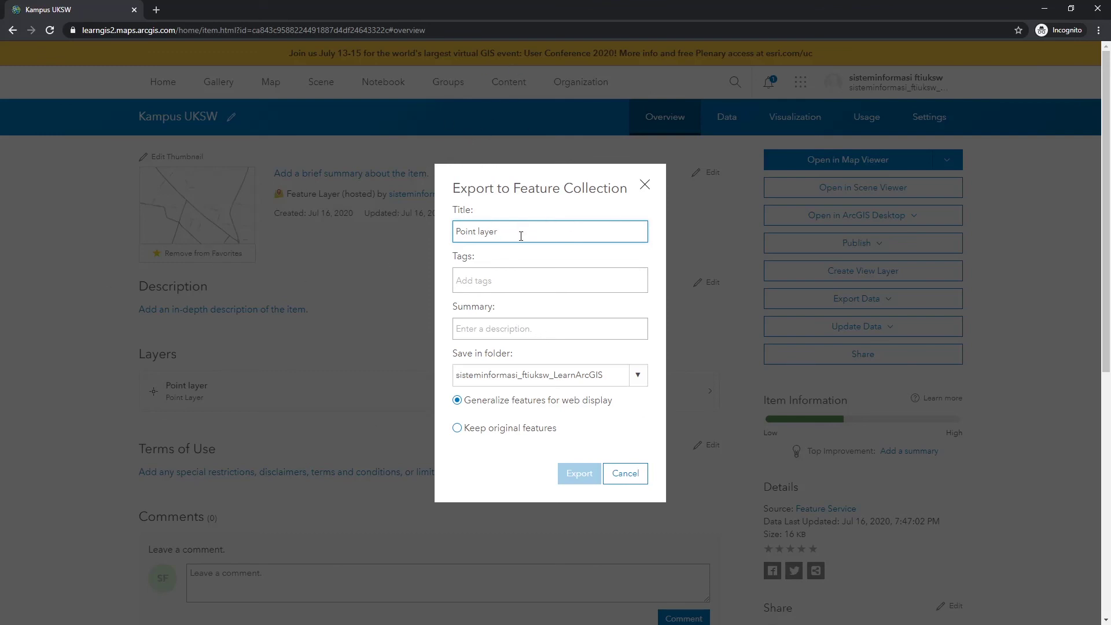
drag(521, 236, 331, 237)
text(Kampus UKSW 2)
click(625, 474)
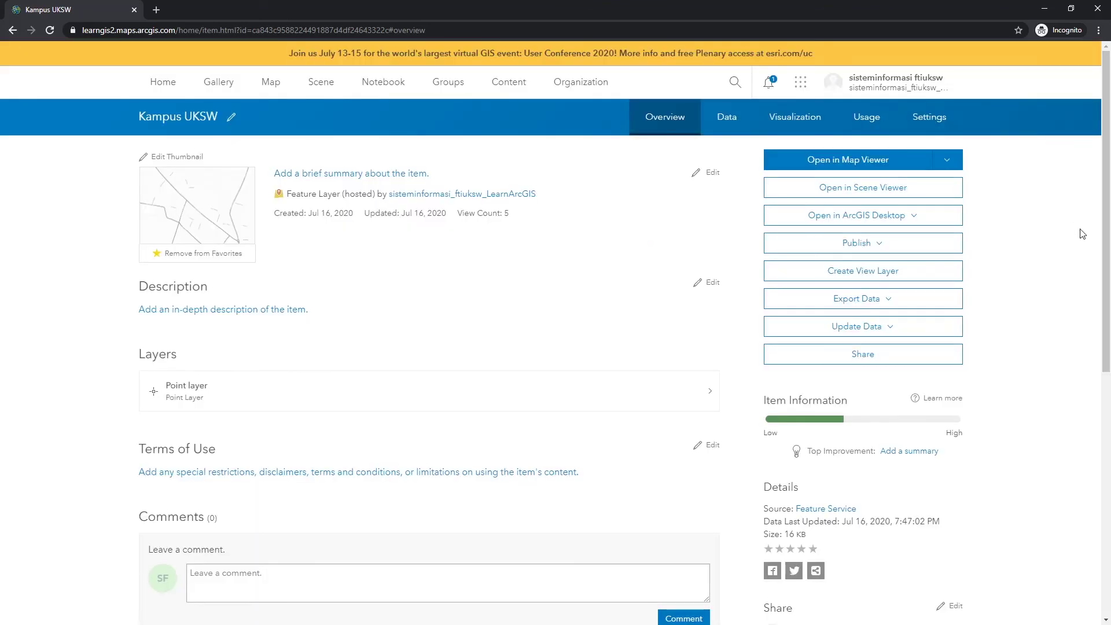
Step: Review the remaining and assigned credits in the account's personal settings, and return to the ArcGIS Online home page
click(895, 85)
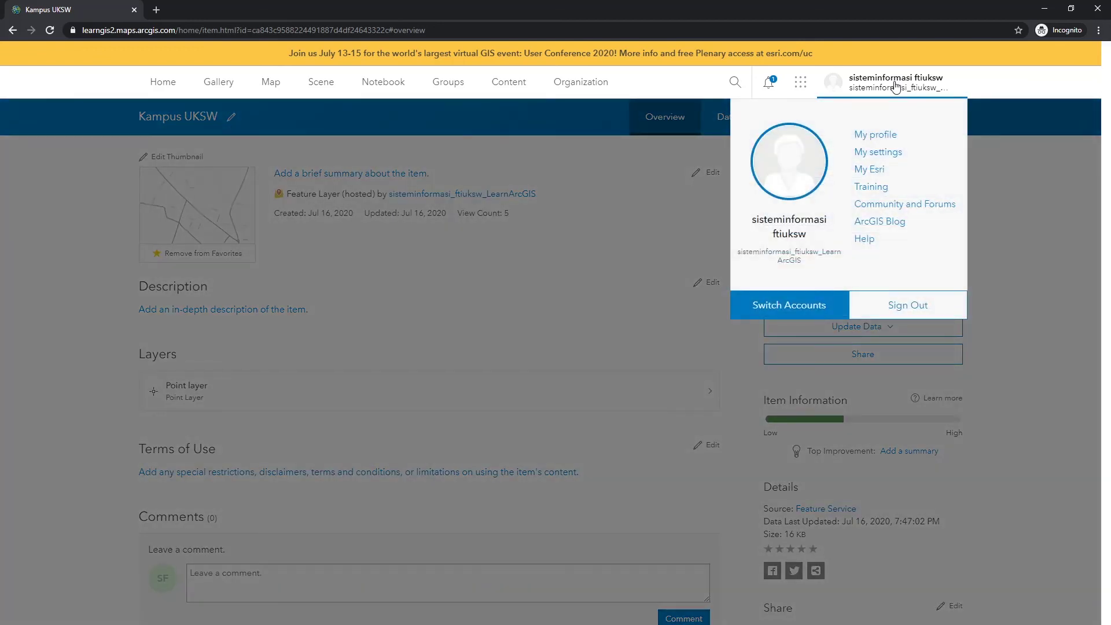
click(878, 154)
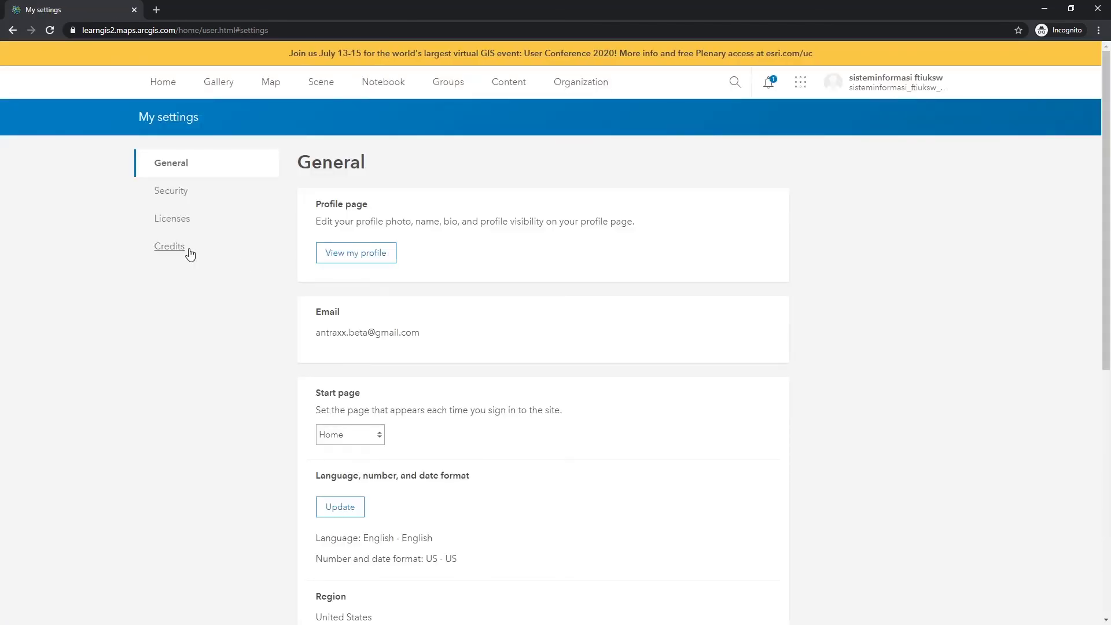
click(189, 254)
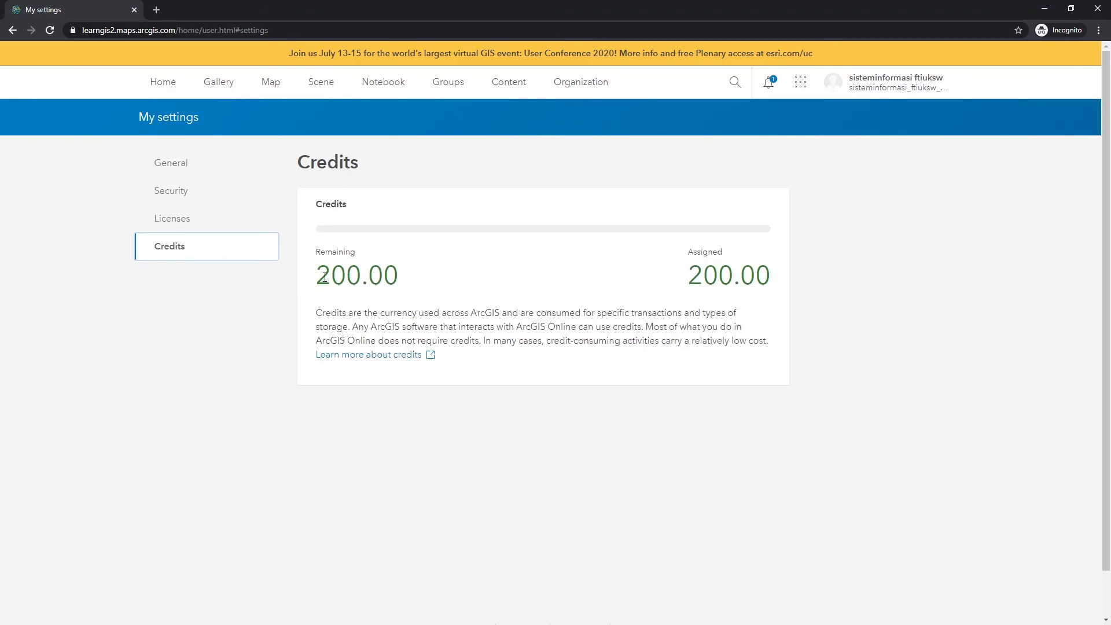
drag(324, 278, 770, 273)
click(771, 272)
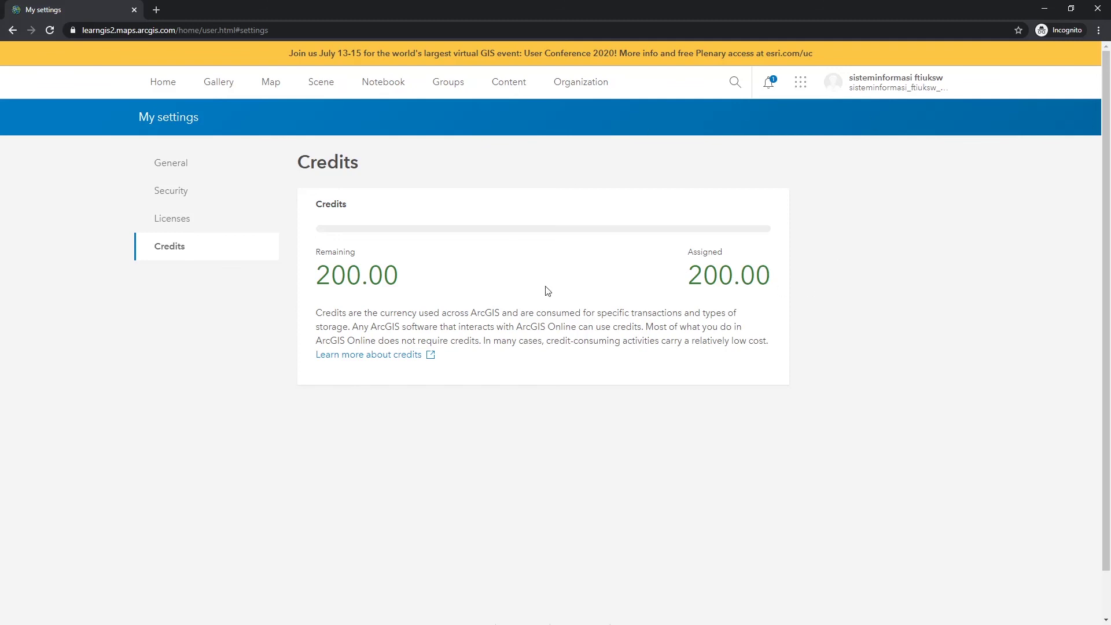
click(166, 83)
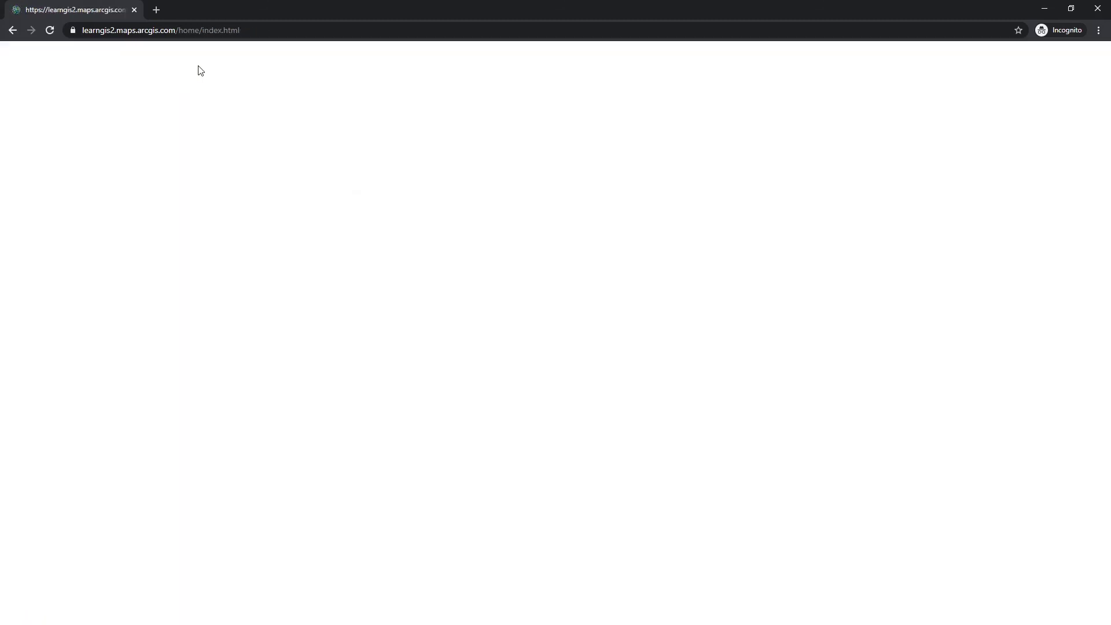